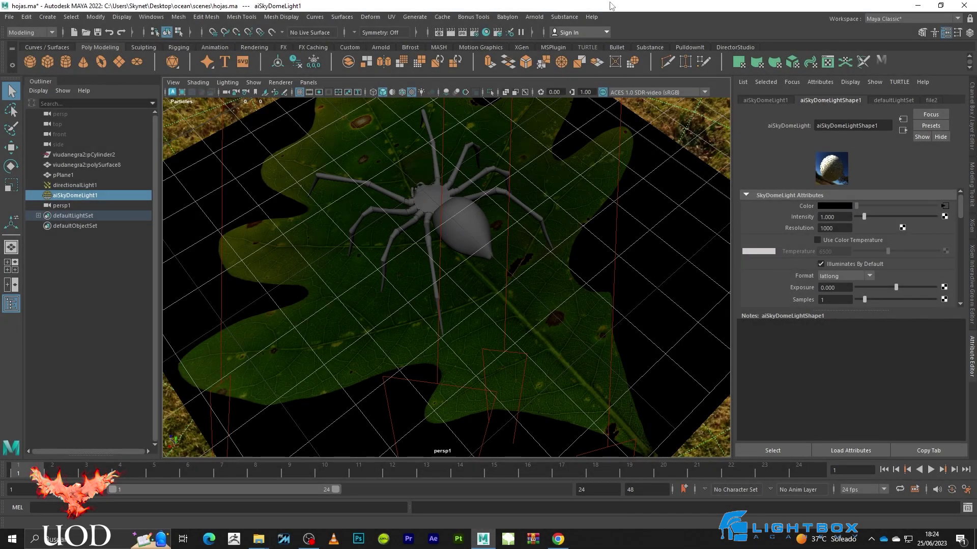
Open Arnold RenderView from the Arnold menu to view the spider-on-leaf render
{"action": "left_click", "coordinate": [539, 18]}
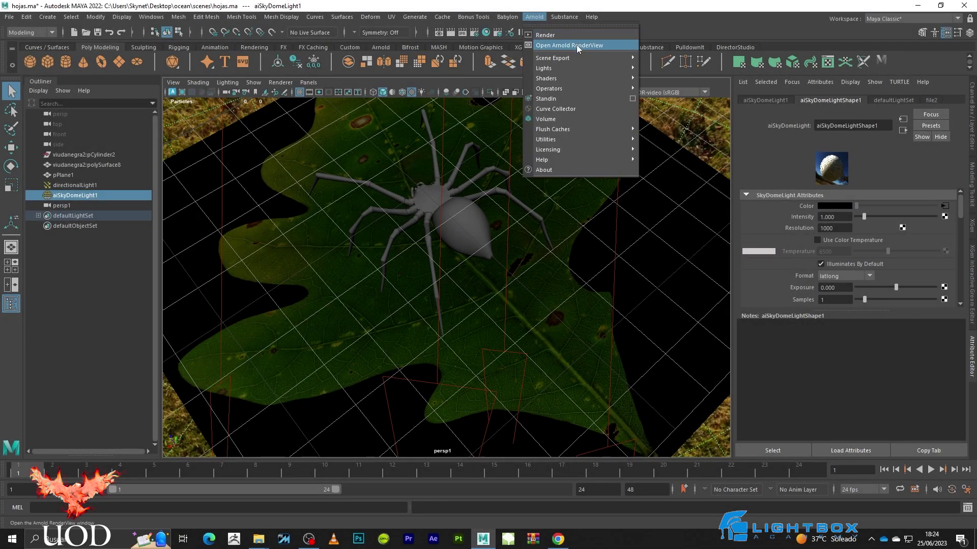
{"action": "left_click", "coordinate": [576, 45]}
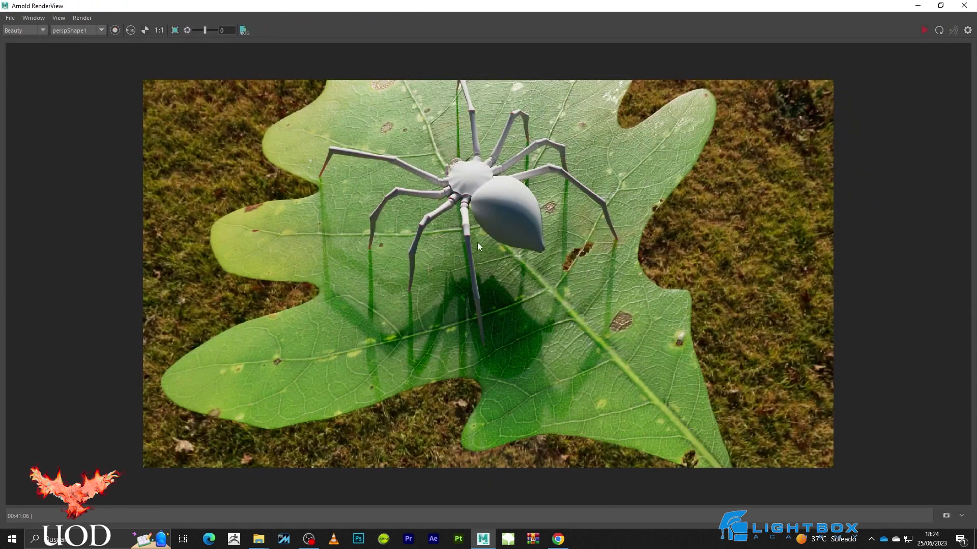
Zoom in on the spider, re-render from perspShape, then stop the render and close RenderView
{"action": "scroll", "coordinate": [477, 245], "scroll_direction": "up", "scroll_amount": 3}
{"action": "middle_click_drag", "start_coordinate": [396, 129], "coordinate": [465, 240]}
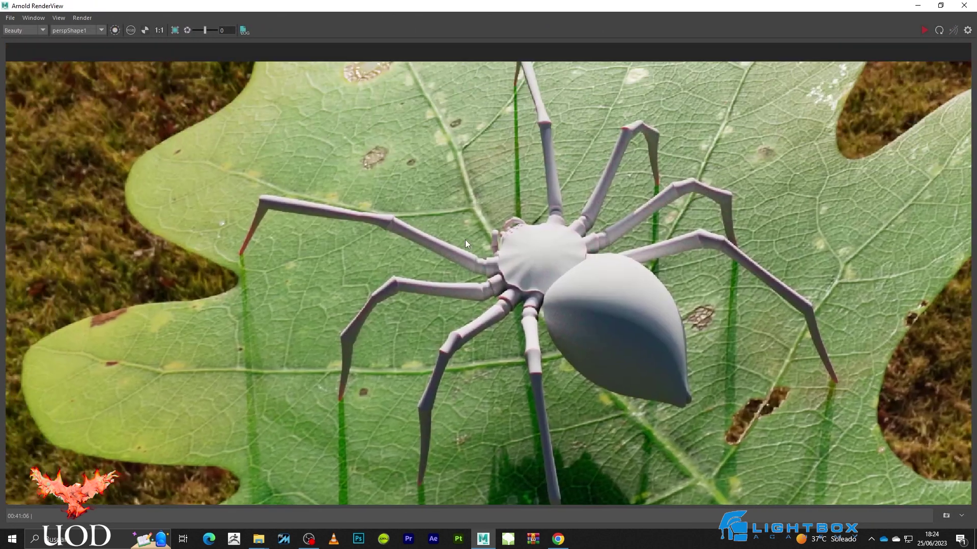
{"action": "scroll", "coordinate": [650, 169], "scroll_direction": "down", "scroll_amount": 3}
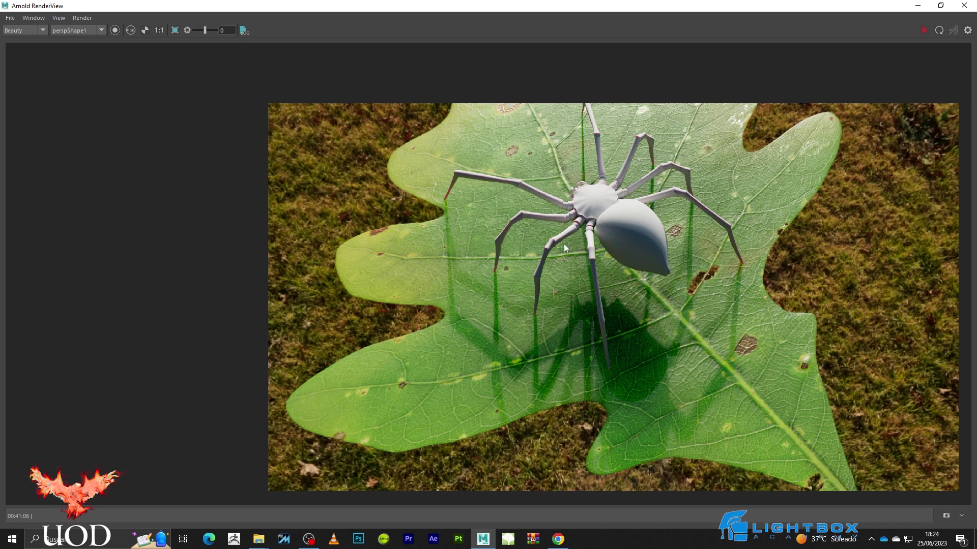
{"action": "left_click", "coordinate": [65, 25]}
{"action": "left_click", "coordinate": [925, 31]}
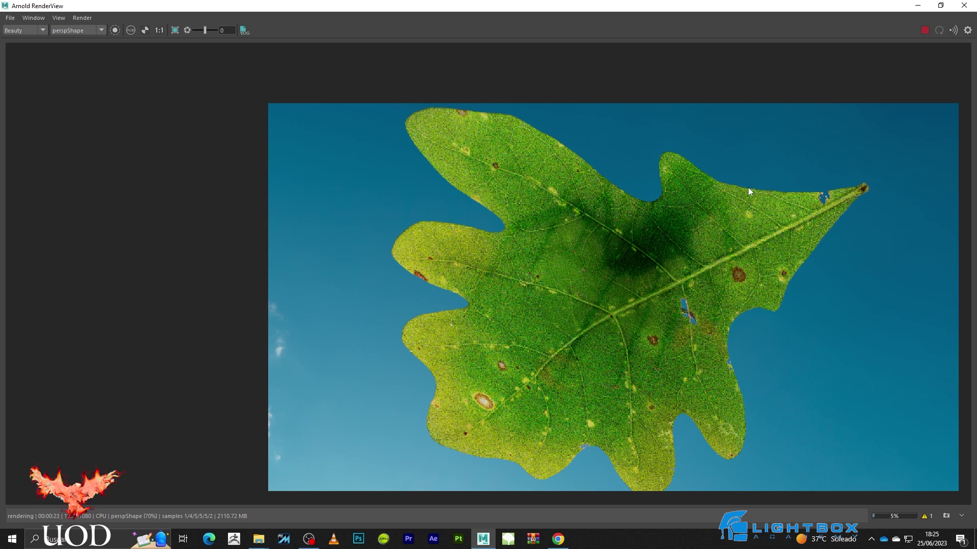
{"action": "left_click", "coordinate": [925, 30]}
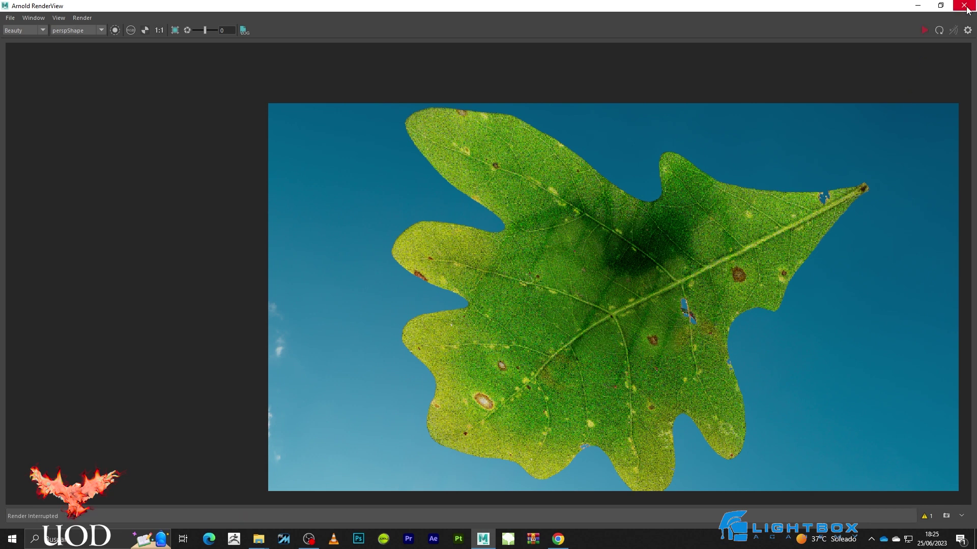
{"action": "left_click", "coordinate": [963, 6]}
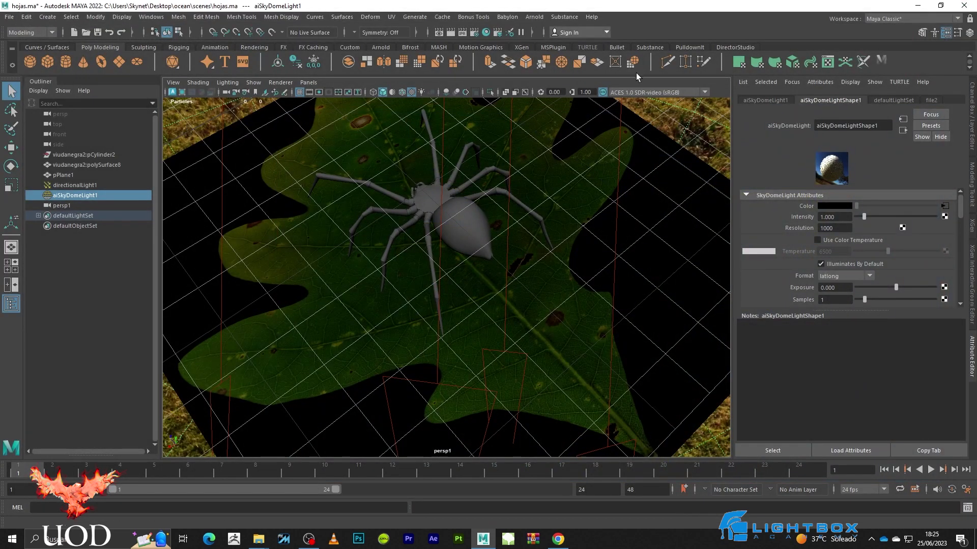
Open Hypershade and graph aiStandardSurface1's full input and output network, centred in view
{"action": "left_click", "coordinate": [486, 32]}
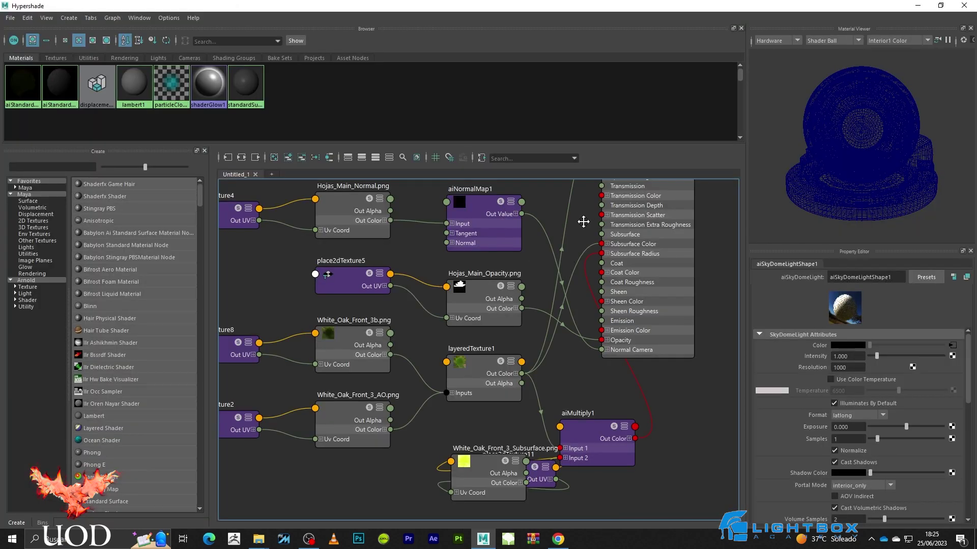
{"action": "scroll", "coordinate": [570, 257], "scroll_direction": "down", "scroll_amount": 3}
{"action": "middle_click_drag", "start_coordinate": [576, 249], "coordinate": [526, 297], "text": "alt"}
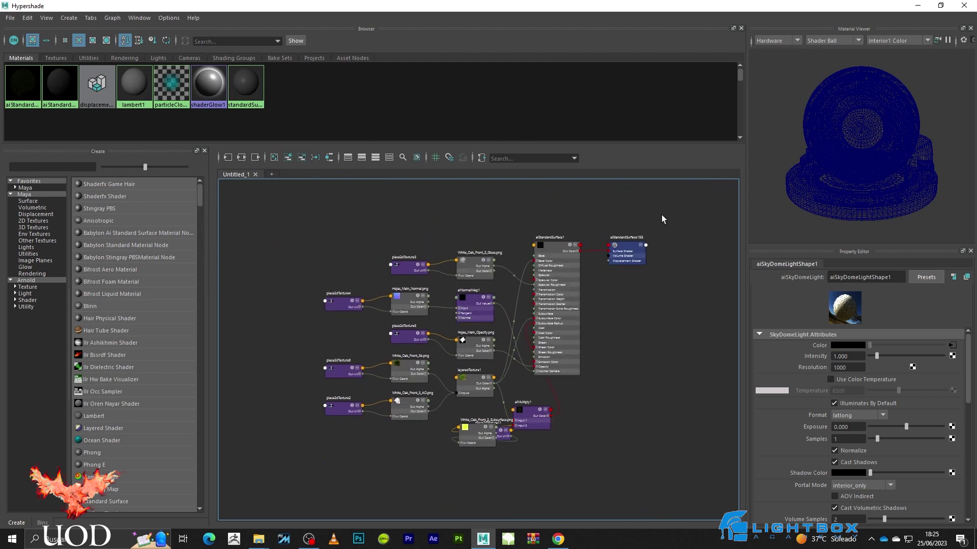
{"action": "left_click", "coordinate": [241, 158]}
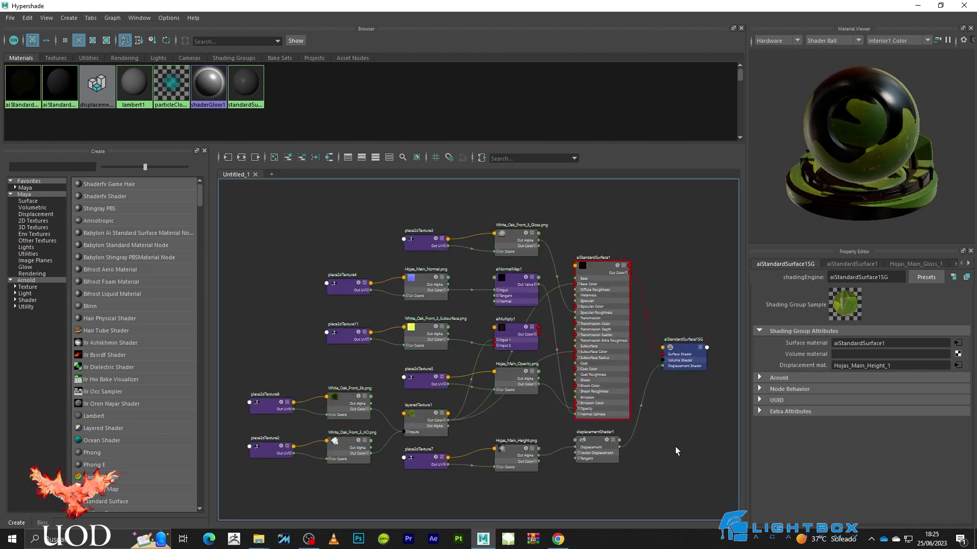
{"action": "scroll", "coordinate": [656, 438], "scroll_direction": "up", "scroll_amount": 1}
{"action": "scroll", "coordinate": [656, 435], "scroll_direction": "up", "scroll_amount": 1}
{"action": "middle_click_drag", "start_coordinate": [464, 399], "coordinate": [503, 455], "text": "alt"}
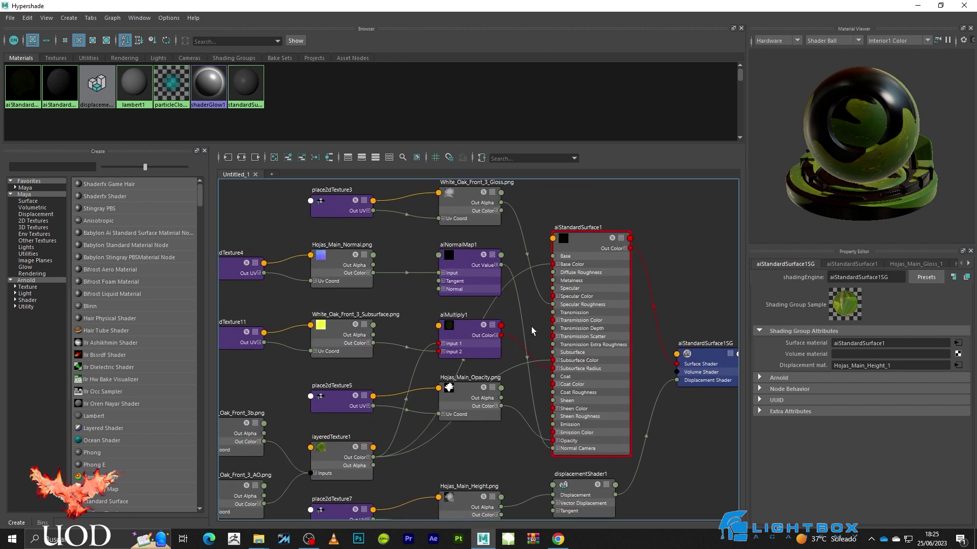
{"action": "middle_click_drag", "start_coordinate": [532, 322], "coordinate": [558, 342], "text": "alt"}
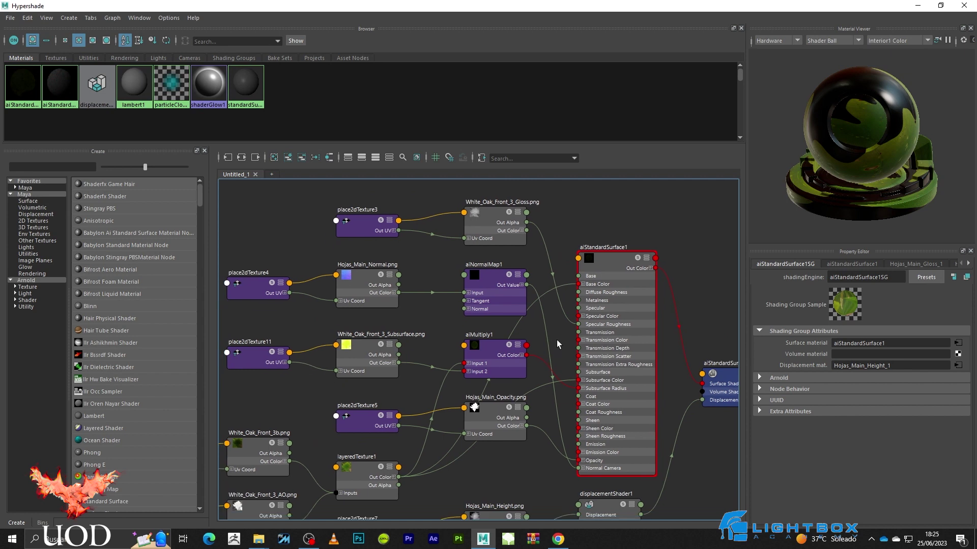
Inspect the Gloss texture nodes, then start a new empty graph tab, Untitled_2
{"action": "left_click_drag", "start_coordinate": [494, 187], "coordinate": [332, 227]}
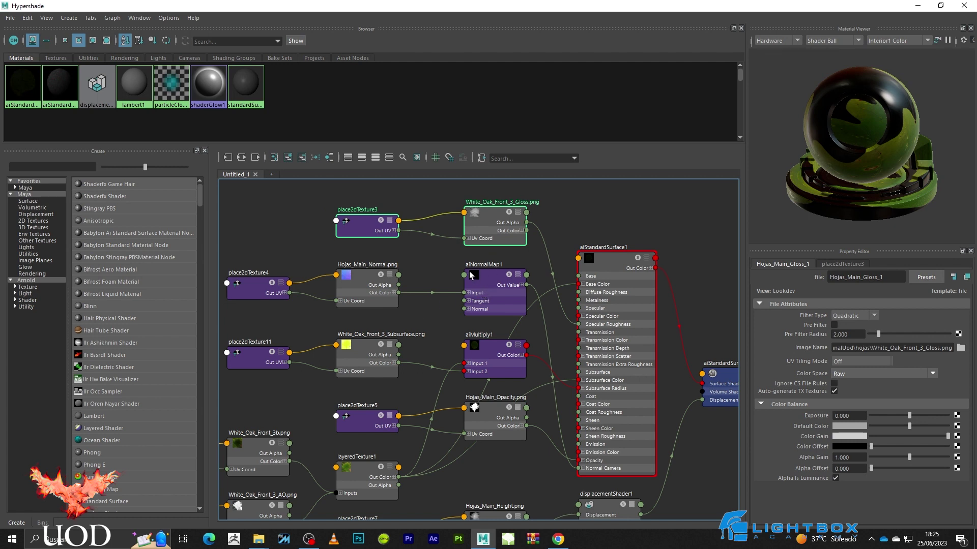
{"action": "middle_click_drag", "start_coordinate": [442, 322], "coordinate": [440, 282]}
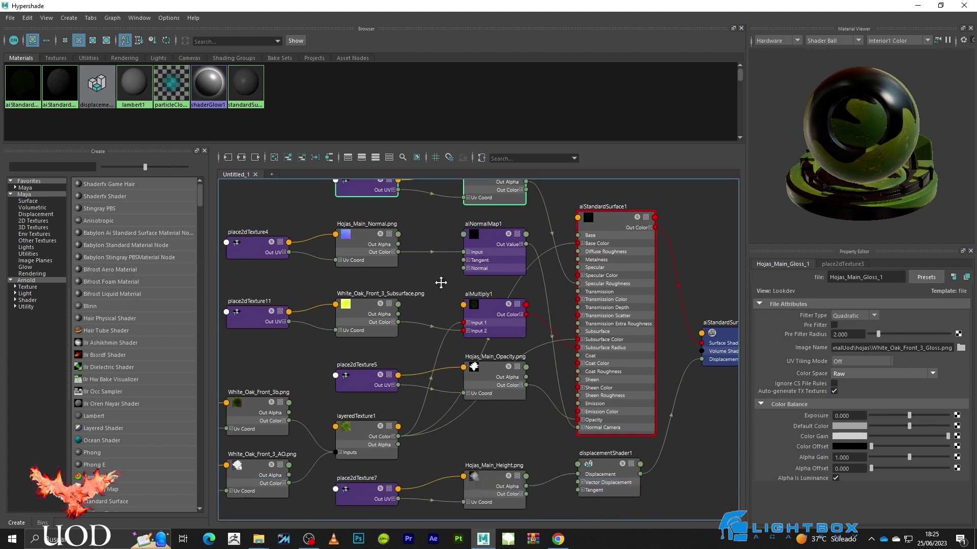
{"action": "scroll", "coordinate": [649, 258], "scroll_direction": "down", "scroll_amount": 1}
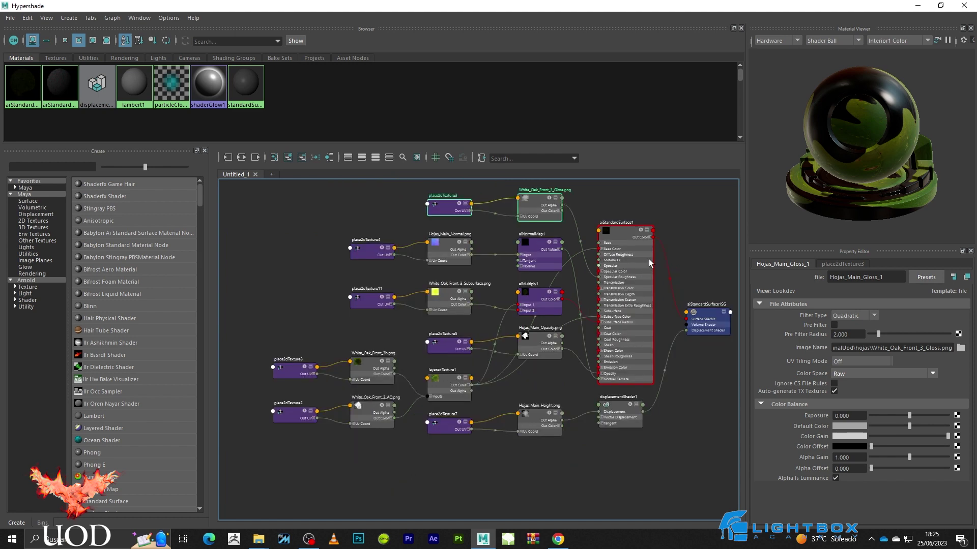
{"action": "scroll", "coordinate": [628, 300], "scroll_direction": "down", "scroll_amount": 1}
{"action": "left_click", "coordinate": [272, 173]}
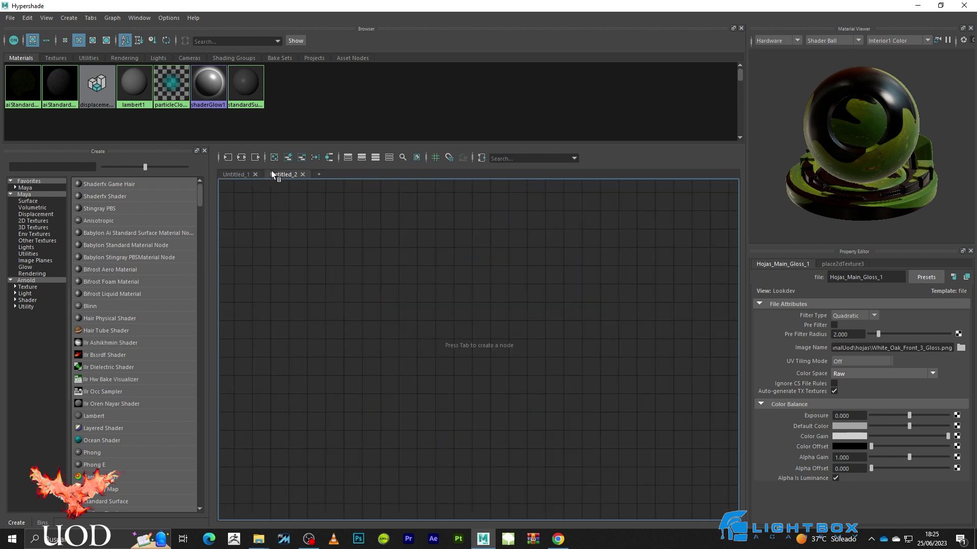
Assign a new Arnold aiStandardSurface material to pPlane1, replacing the leaf texture with plain grey
{"action": "left_click", "coordinate": [919, 5]}
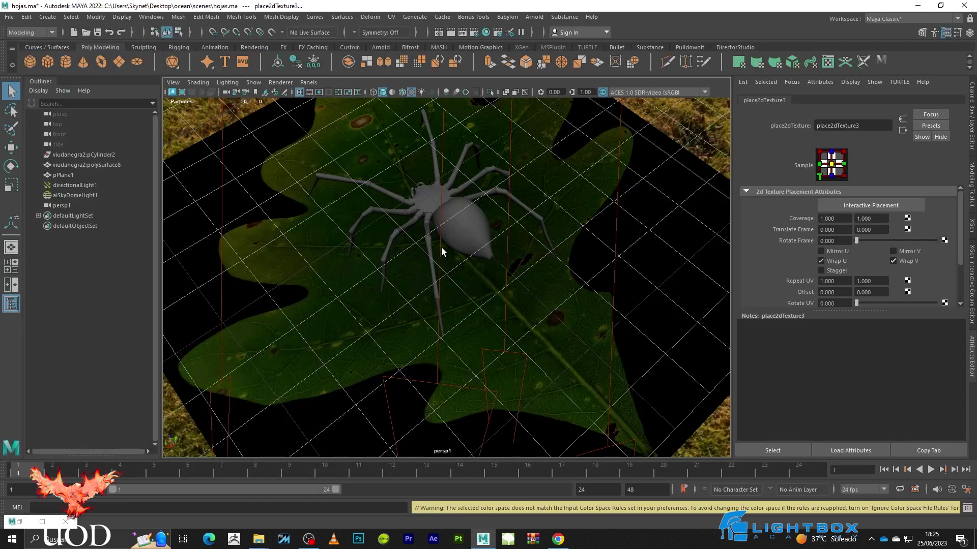
{"action": "left_click", "coordinate": [426, 203]}
{"action": "scroll", "coordinate": [392, 292], "scroll_direction": "down", "scroll_amount": 5}
{"action": "left_click", "coordinate": [367, 228]}
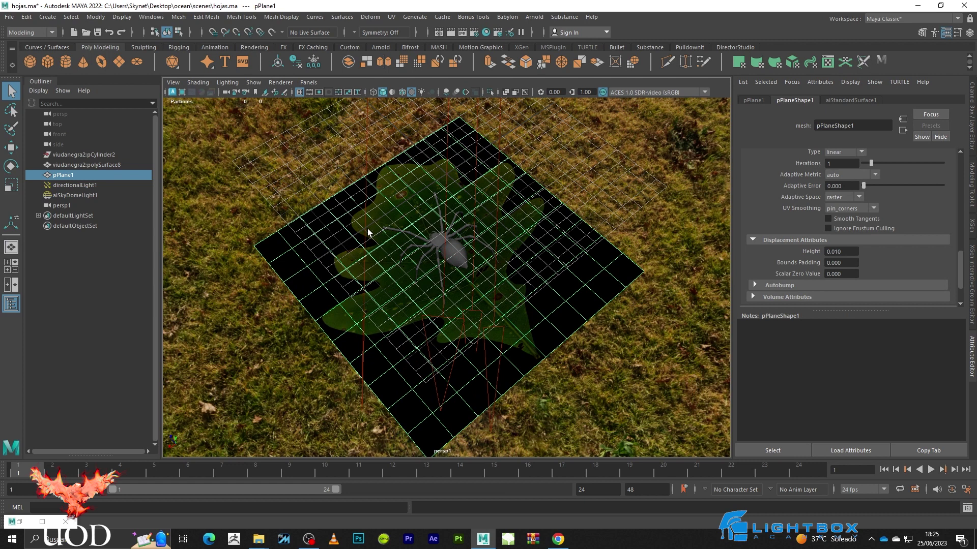
{"action": "right_click_drag", "start_coordinate": [371, 224], "coordinate": [390, 481]}
{"action": "left_click", "coordinate": [357, 267]}
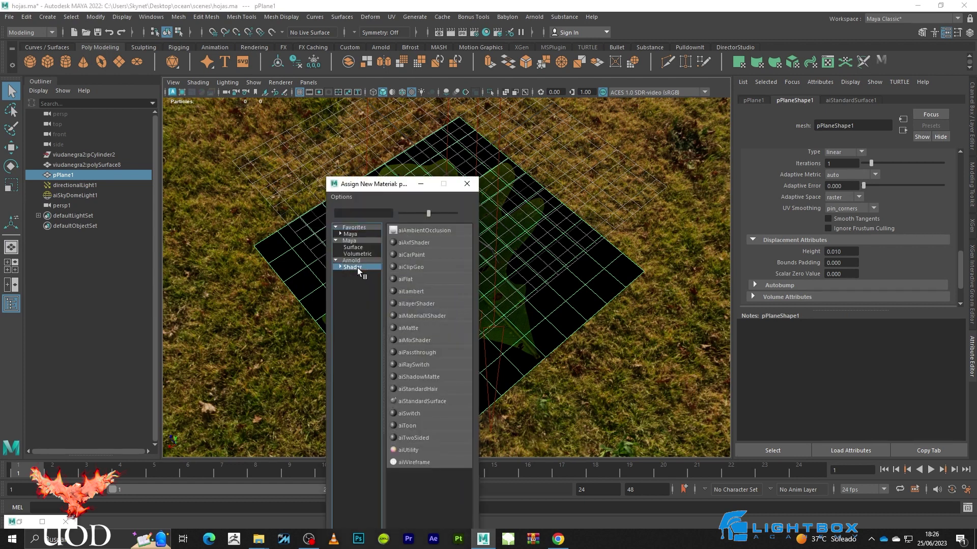
{"action": "left_click", "coordinate": [431, 402]}
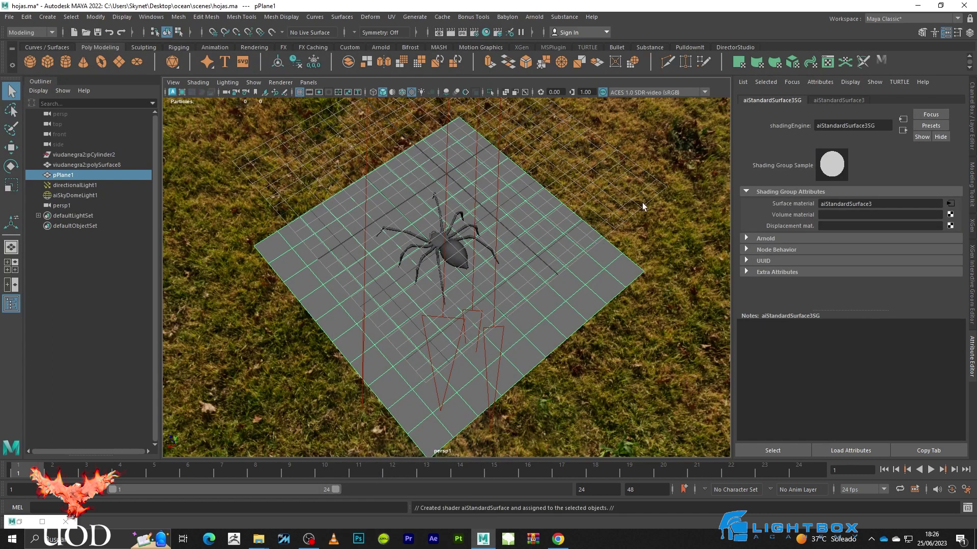
{"action": "left_click", "coordinate": [662, 209]}
{"action": "mouse_move", "coordinate": [650, 210]}
{"action": "left_mouse_down", "text": "alt"}
{"action": "mouse_move", "coordinate": [530, 210]}
{"action": "mouse_move", "coordinate": [504, 257]}
{"action": "mouse_move", "coordinate": [531, 245]}
{"action": "left_mouse_up", "text": "alt"}
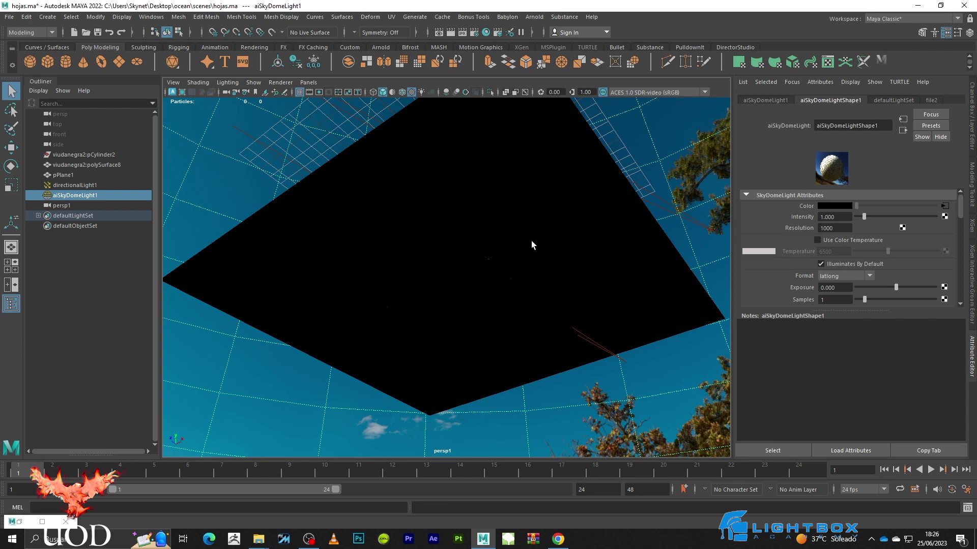
{"action": "mouse_move", "coordinate": [242, 198]}
{"action": "middle_mouse_down", "text": "alt"}
{"action": "mouse_move", "coordinate": [236, 227]}
{"action": "mouse_move", "coordinate": [249, 257]}
{"action": "middle_mouse_up", "text": "alt"}
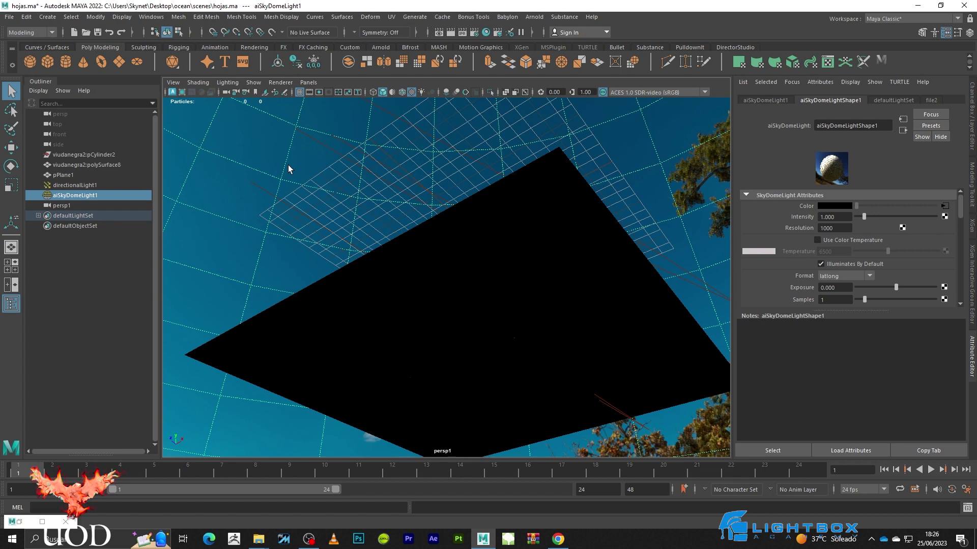
{"action": "mouse_move", "coordinate": [288, 165]}
{"action": "left_mouse_down", "text": "alt"}
{"action": "mouse_move", "coordinate": [379, 248]}
{"action": "mouse_move", "coordinate": [342, 262]}
{"action": "left_mouse_up", "text": "alt"}
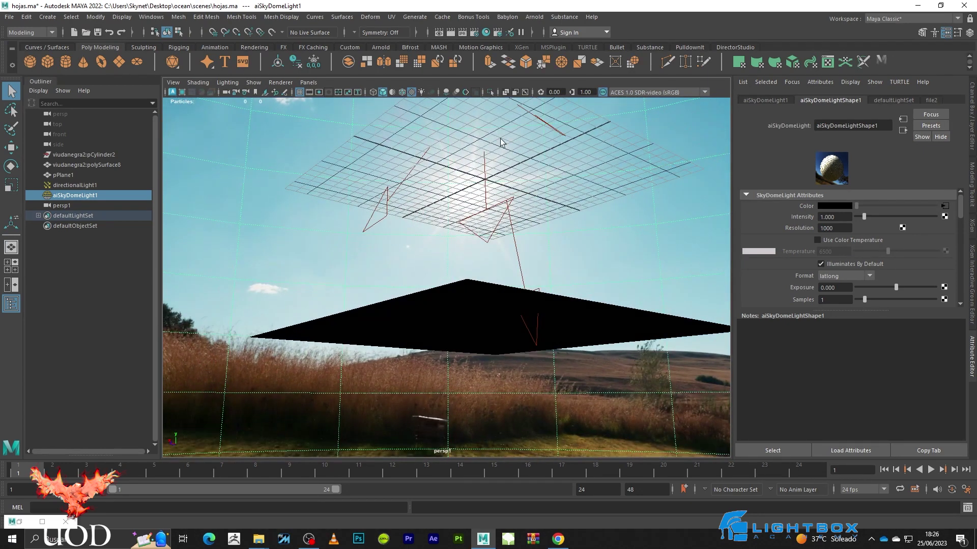
{"action": "mouse_move", "coordinate": [524, 205]}
{"action": "left_mouse_down", "text": "alt"}
{"action": "mouse_move", "coordinate": [527, 215]}
{"action": "mouse_move", "coordinate": [542, 209]}
{"action": "mouse_move", "coordinate": [539, 218]}
{"action": "mouse_move", "coordinate": [573, 212]}
{"action": "left_mouse_up", "text": "alt"}
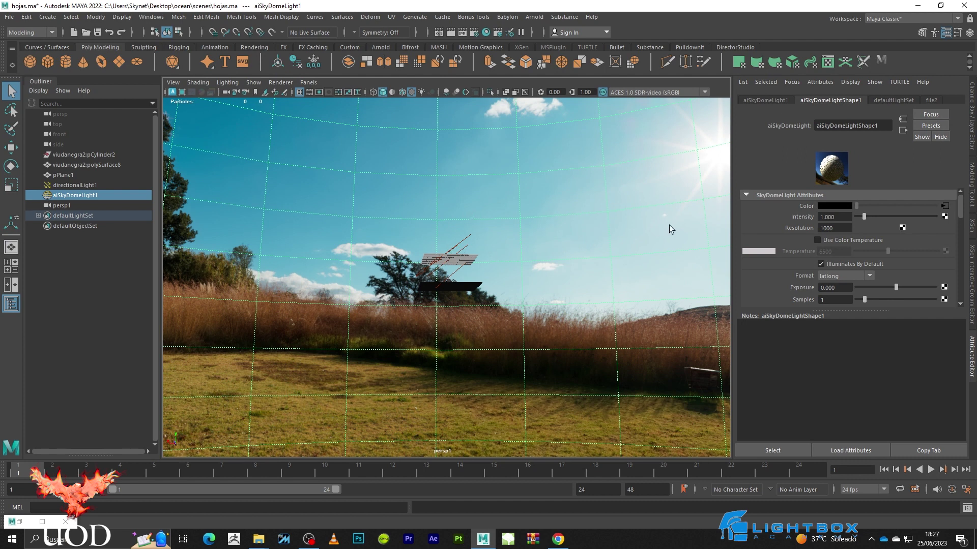
{"action": "mouse_move", "coordinate": [669, 225]}
{"action": "left_mouse_down", "text": "alt"}
{"action": "mouse_move", "coordinate": [703, 227]}
{"action": "mouse_move", "coordinate": [381, 258]}
{"action": "left_mouse_up", "text": "alt"}
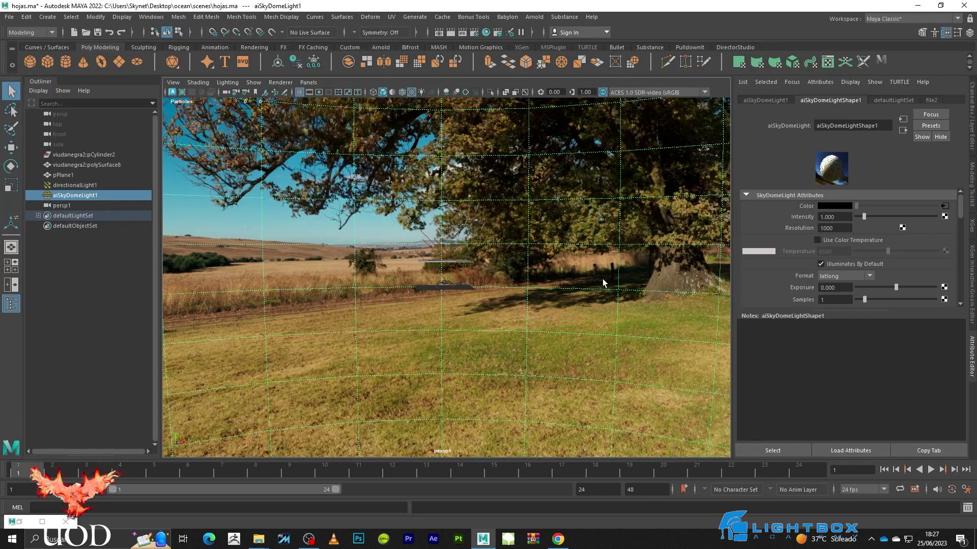
{"action": "mouse_move", "coordinate": [563, 258]}
{"action": "left_mouse_down", "text": "alt"}
{"action": "mouse_move", "coordinate": [466, 302]}
{"action": "mouse_move", "coordinate": [518, 311]}
{"action": "left_mouse_up", "text": "alt"}
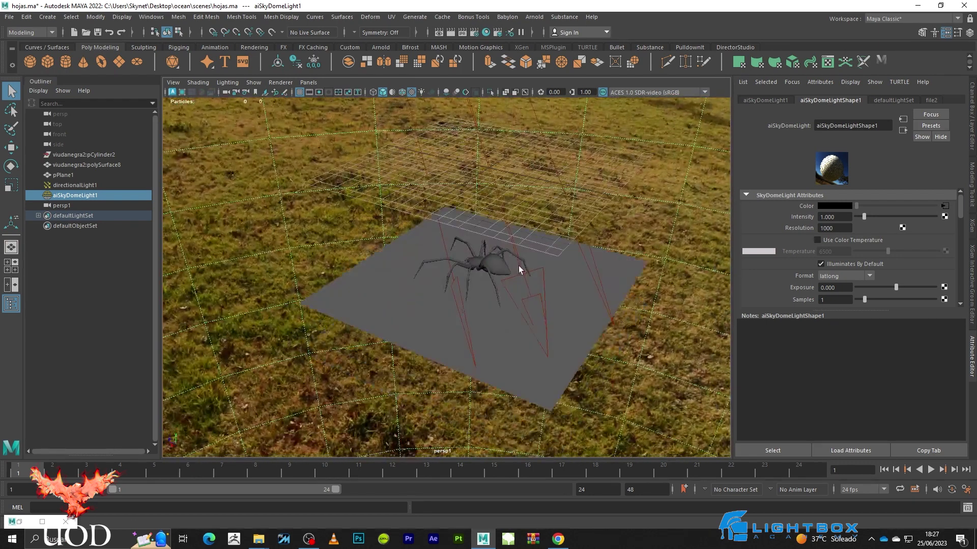
Frame the spider in the viewport from a higher angle with the grid hidden
{"action": "scroll", "coordinate": [517, 265], "scroll_direction": "up", "scroll_amount": 3}
{"action": "scroll", "coordinate": [512, 266], "scroll_direction": "up", "scroll_amount": 3}
{"action": "middle_click_drag", "start_coordinate": [513, 266], "coordinate": [481, 310], "text": "alt"}
{"action": "left_click_drag", "start_coordinate": [482, 309], "coordinate": [519, 323], "text": "alt"}
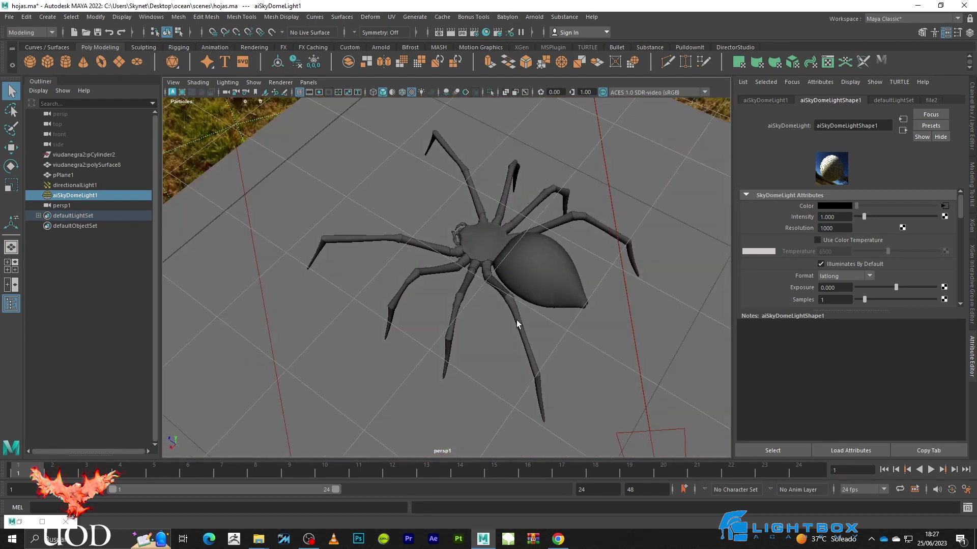
{"action": "left_click", "coordinate": [299, 92]}
{"action": "left_click_drag", "start_coordinate": [465, 308], "coordinate": [453, 300], "text": "alt"}
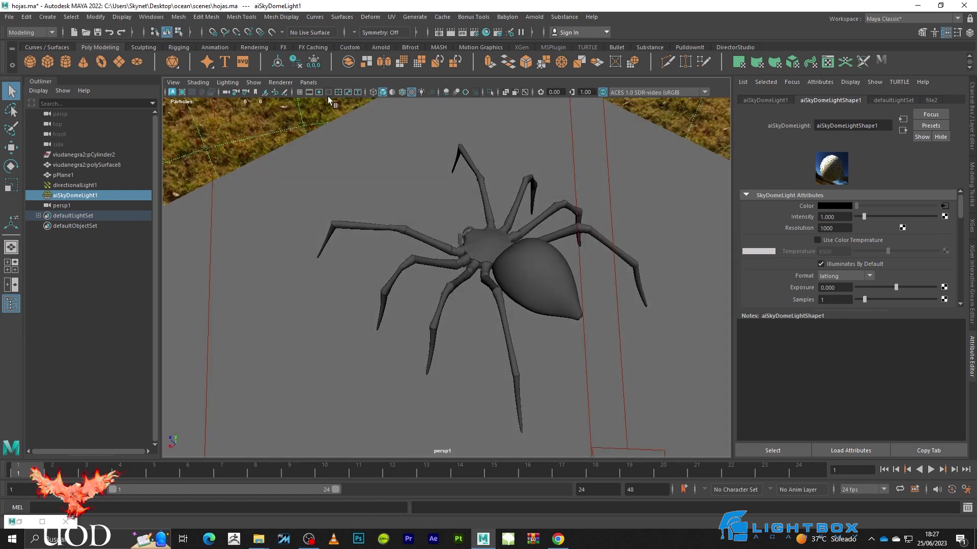
Graph pPlane1's new material in Hypershade and rename it Mat_Hoja
{"action": "left_click", "coordinate": [334, 141]}
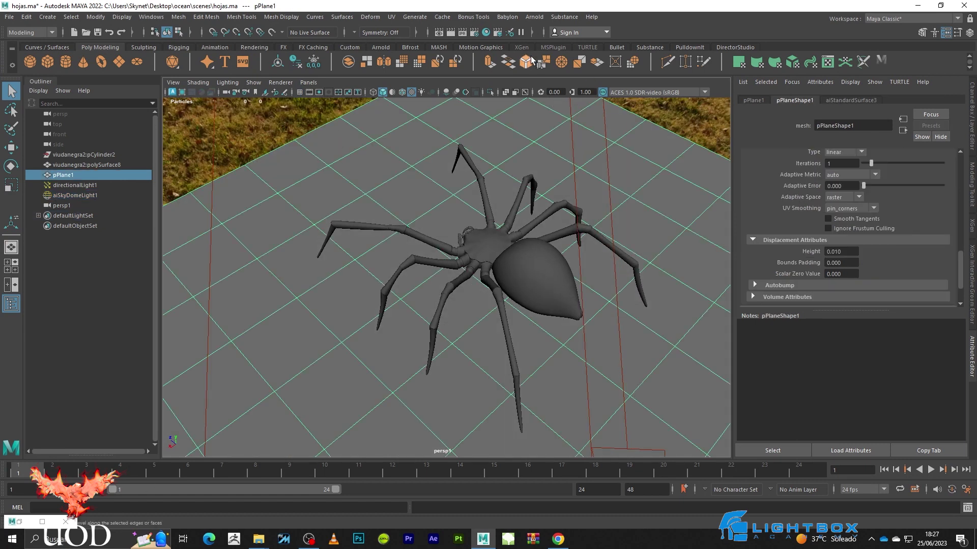
{"action": "left_click", "coordinate": [491, 32]}
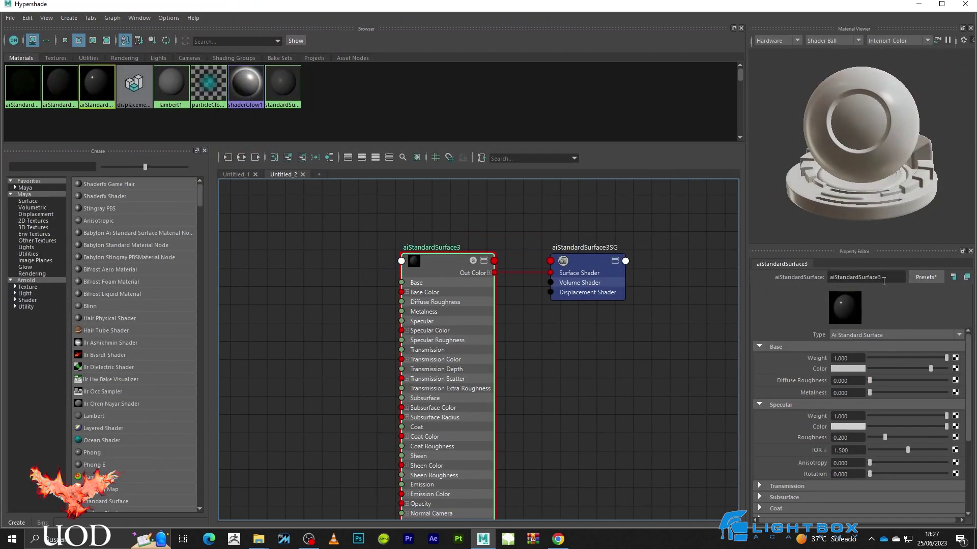
{"action": "double_click", "coordinate": [890, 277]}
{"action": "type", "text": "Mat_Hoja"}
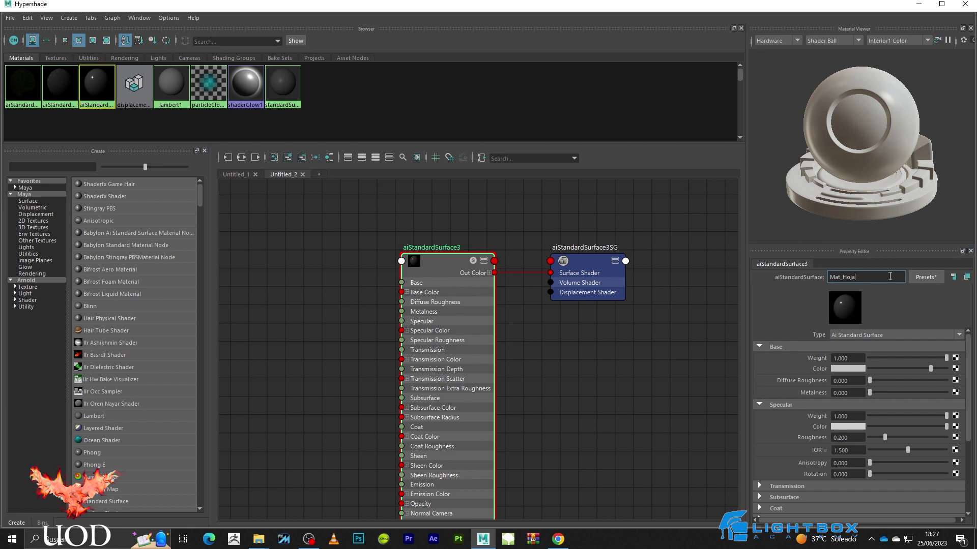
{"action": "key", "text": "Return"}
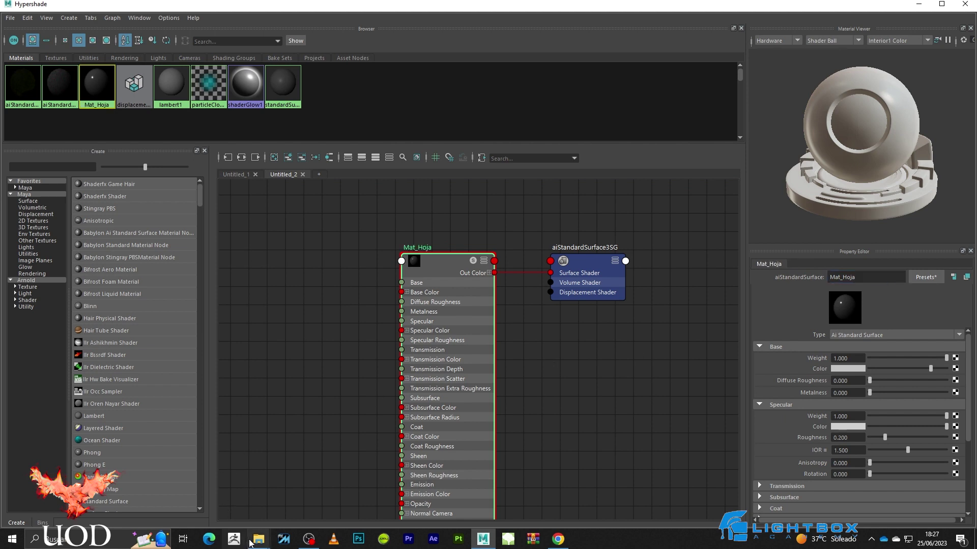
Go up to the hojas folder and look over the White_Oak_Front_3 texture files
{"action": "mouse_move", "coordinate": [258, 539]}
{"action": "left_click", "coordinate": [326, 505]}
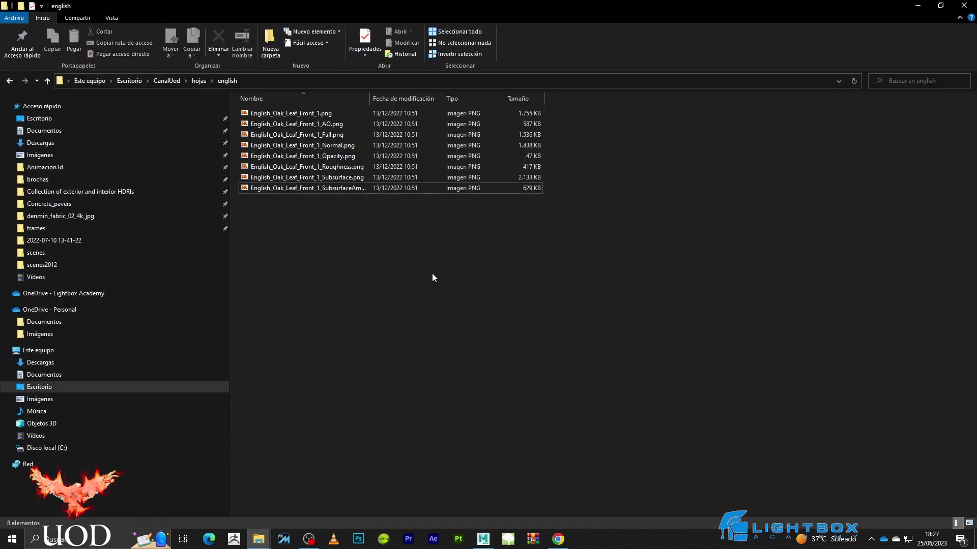
{"action": "key", "text": "BackSpace"}
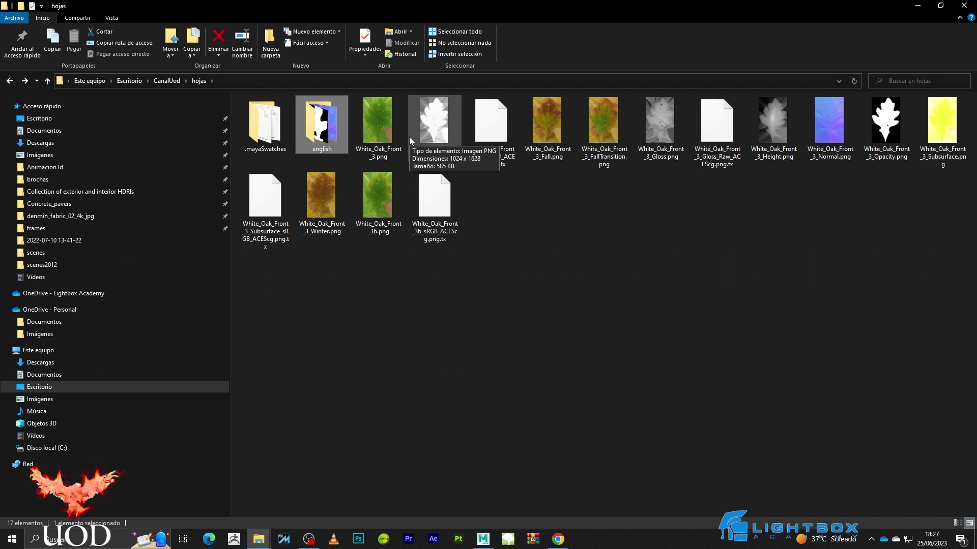
{"action": "left_click", "coordinate": [556, 112]}
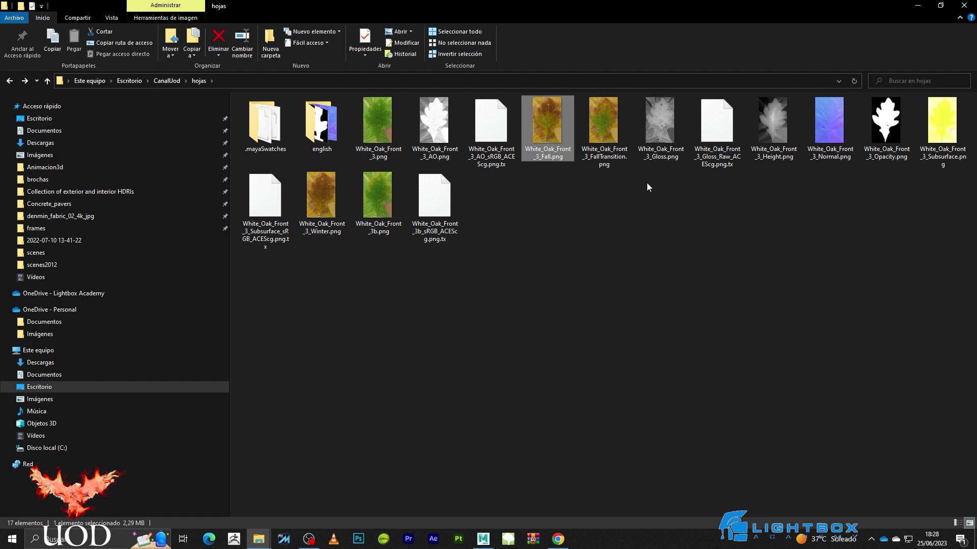
{"action": "left_click", "coordinate": [772, 133]}
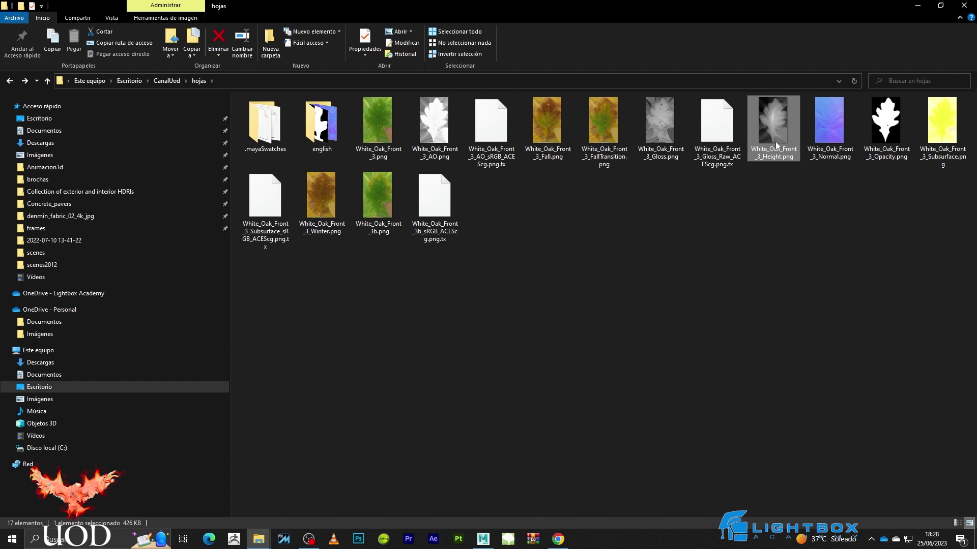
{"action": "left_click", "coordinate": [820, 117]}
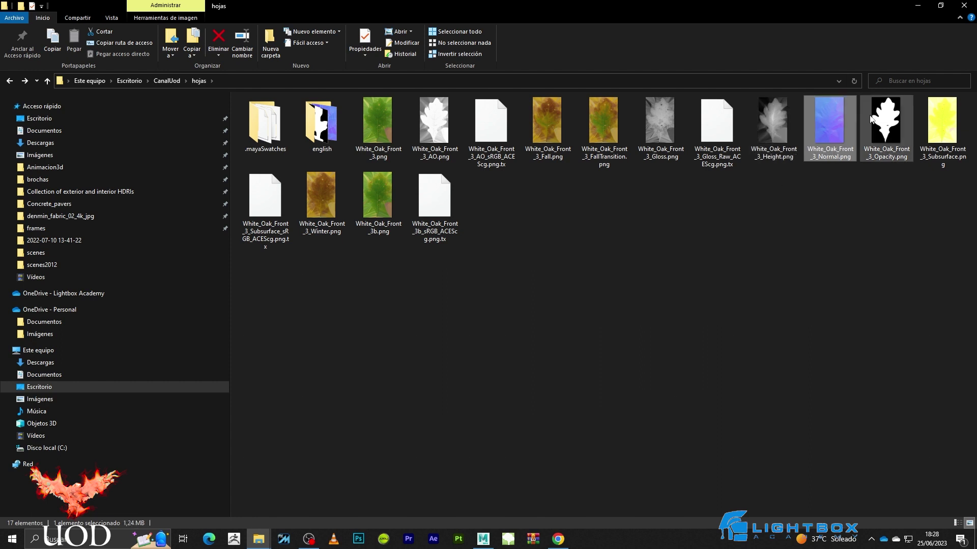
{"action": "left_click", "coordinate": [884, 126]}
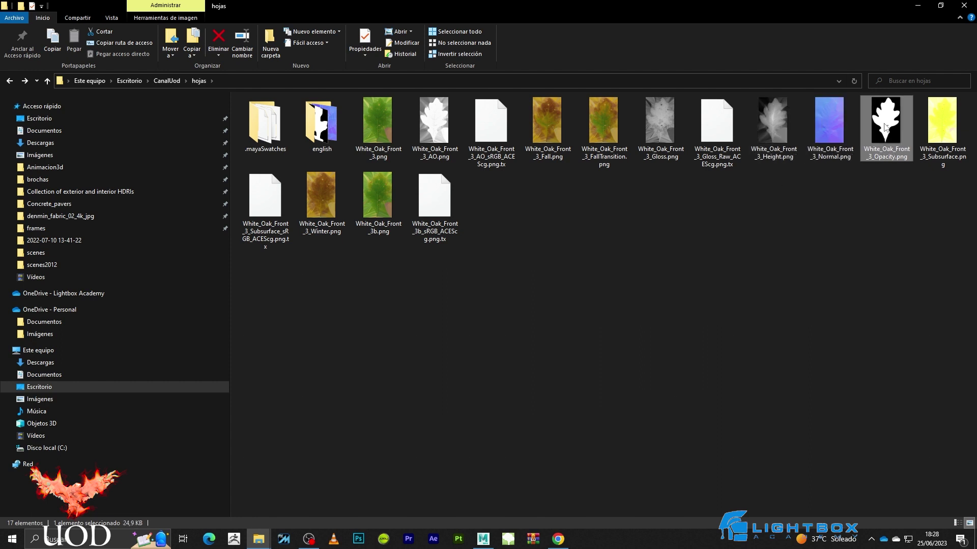
{"action": "left_click", "coordinate": [942, 123]}
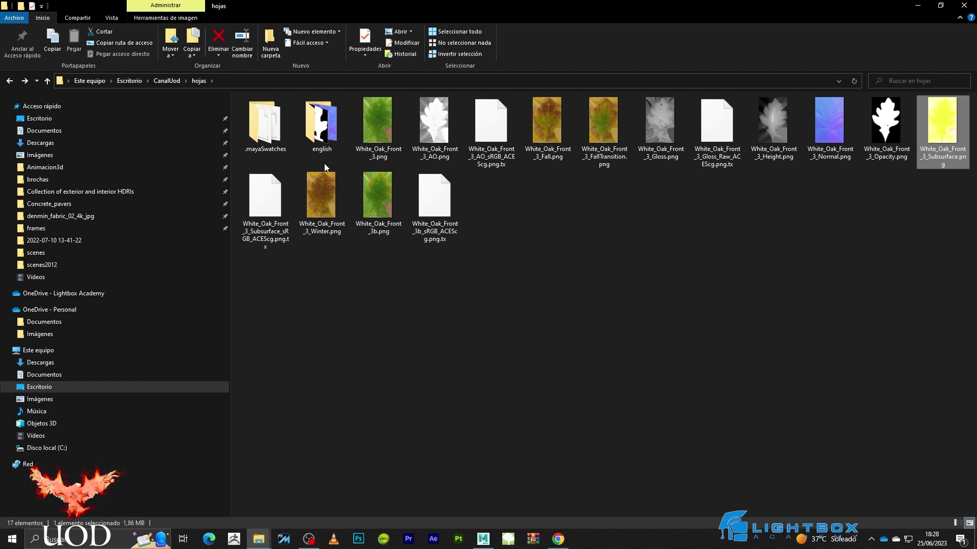
{"action": "left_click", "coordinate": [313, 178]}
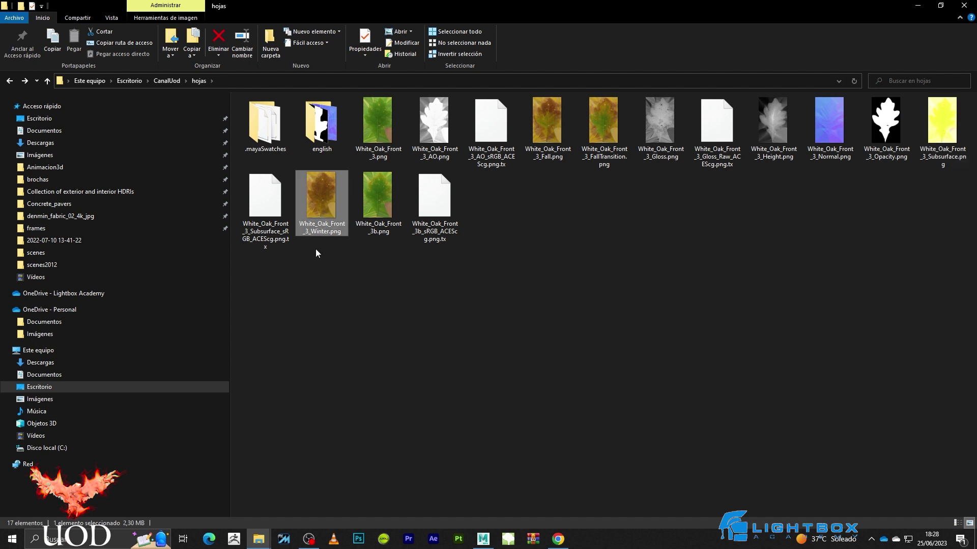
{"action": "left_click", "coordinate": [394, 198]}
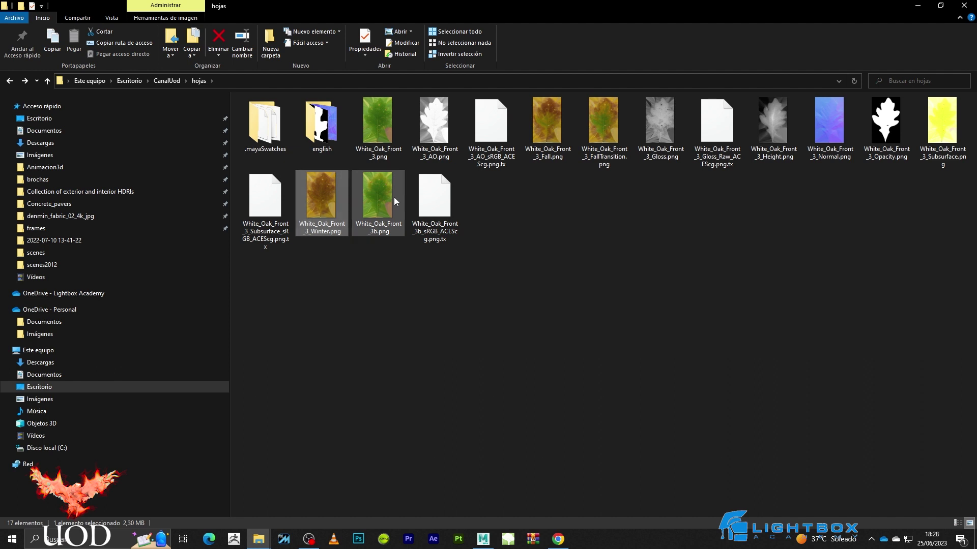
{"action": "left_click", "coordinate": [352, 307]}
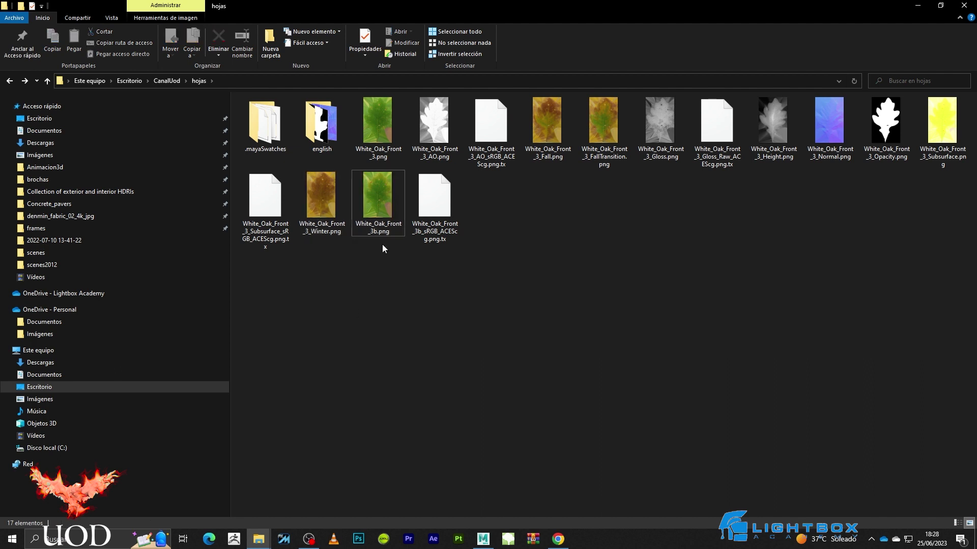
{"action": "left_click", "coordinate": [382, 229]}
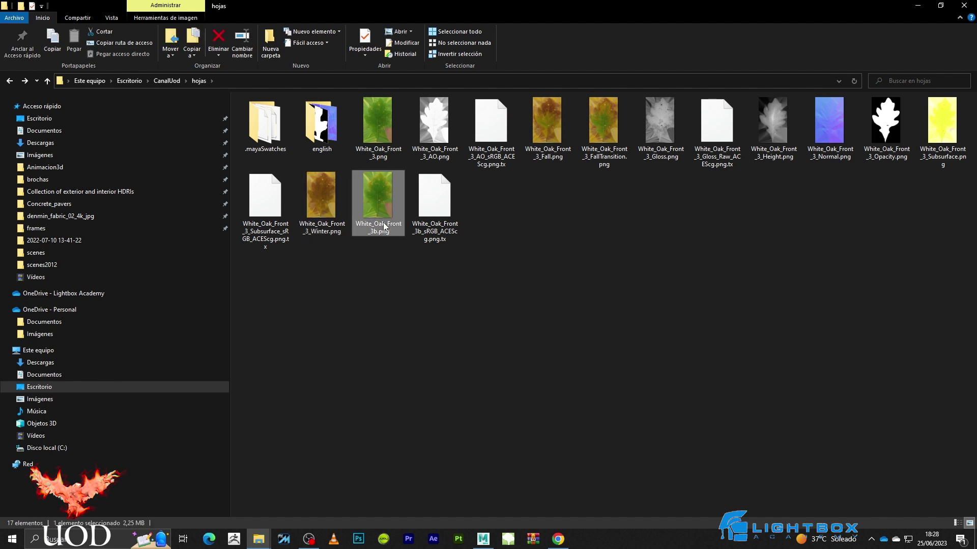
{"action": "left_click", "coordinate": [475, 321]}
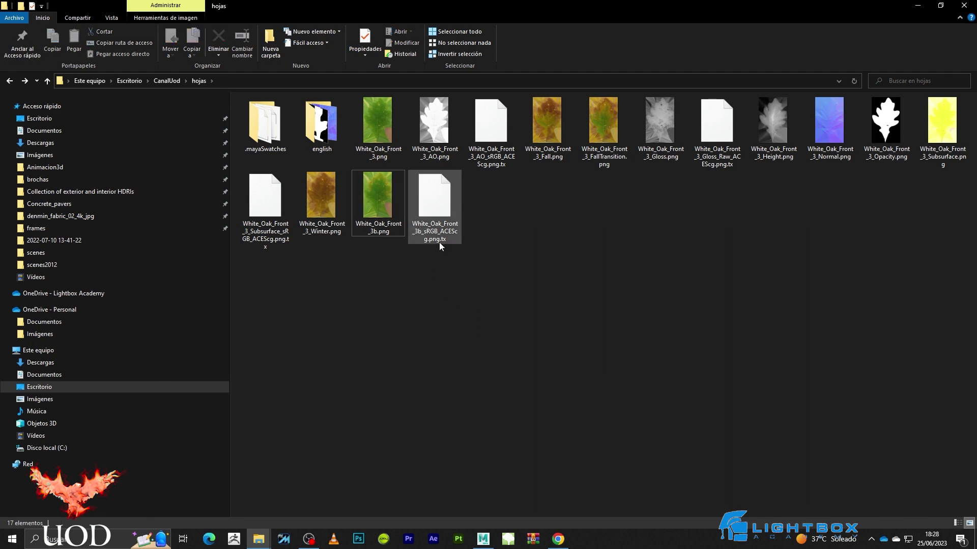
Select the AO, FallTransition, Gloss, Height, Normal, Opacity and Subsurface maps and drag them into Hypershade
{"action": "left_click", "coordinate": [442, 143]}
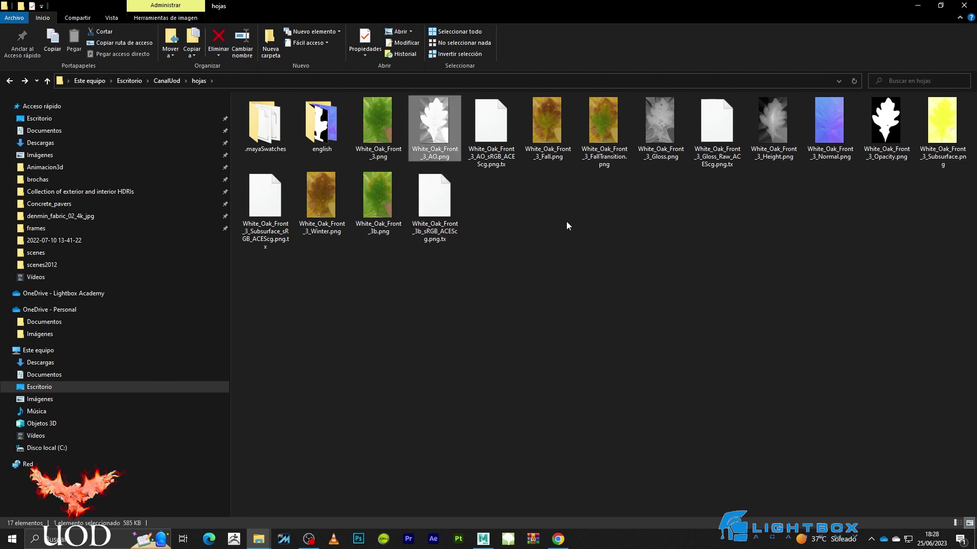
{"action": "left_click", "coordinate": [602, 153], "text": "ctrl"}
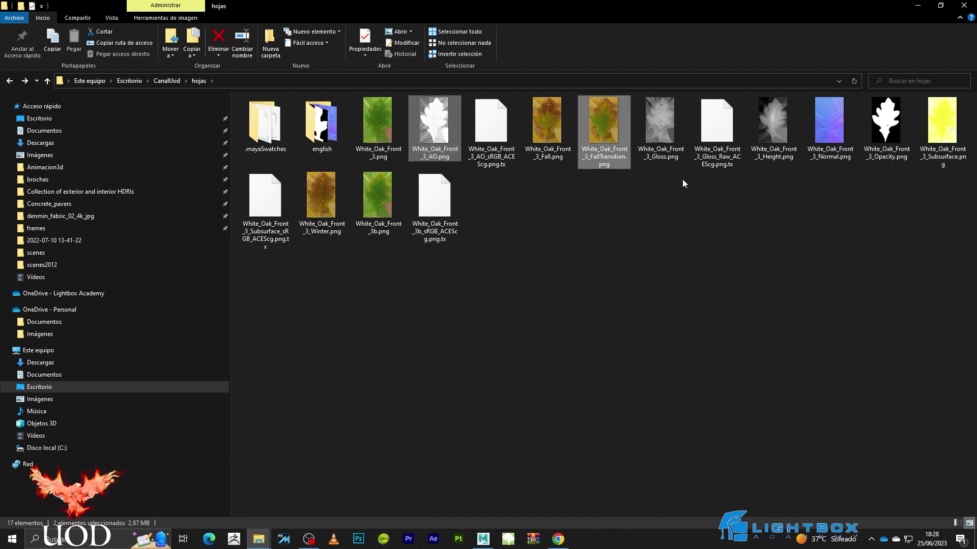
{"action": "left_click", "coordinate": [669, 137], "text": "ctrl"}
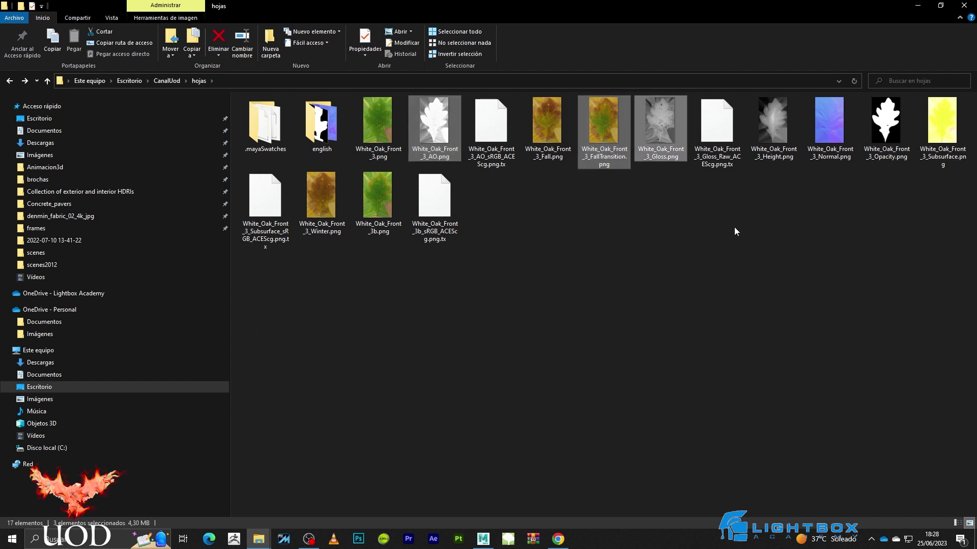
{"action": "left_click", "coordinate": [767, 140], "text": "ctrl"}
{"action": "left_click", "coordinate": [825, 158], "text": "ctrl"}
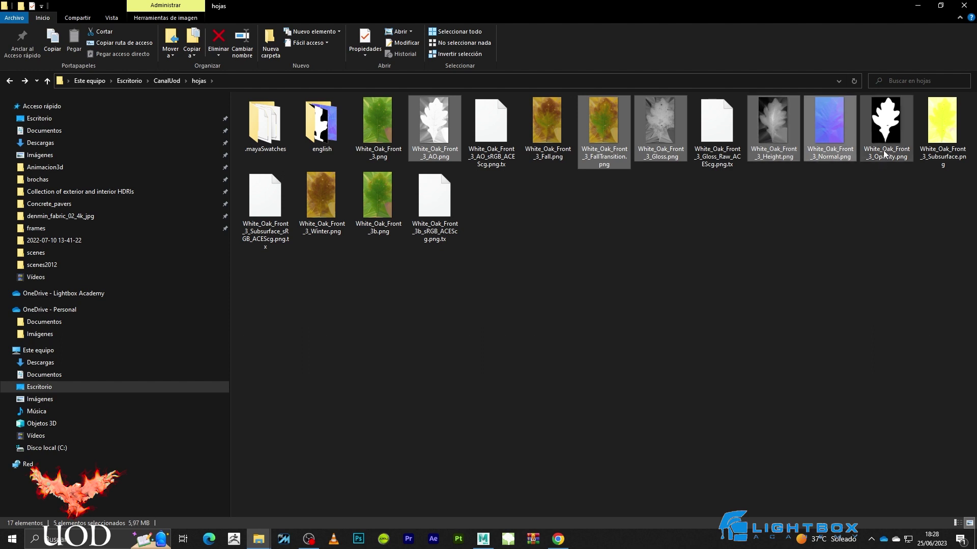
{"action": "left_click", "coordinate": [885, 148], "text": "ctrl"}
{"action": "left_click", "coordinate": [941, 133], "text": "ctrl"}
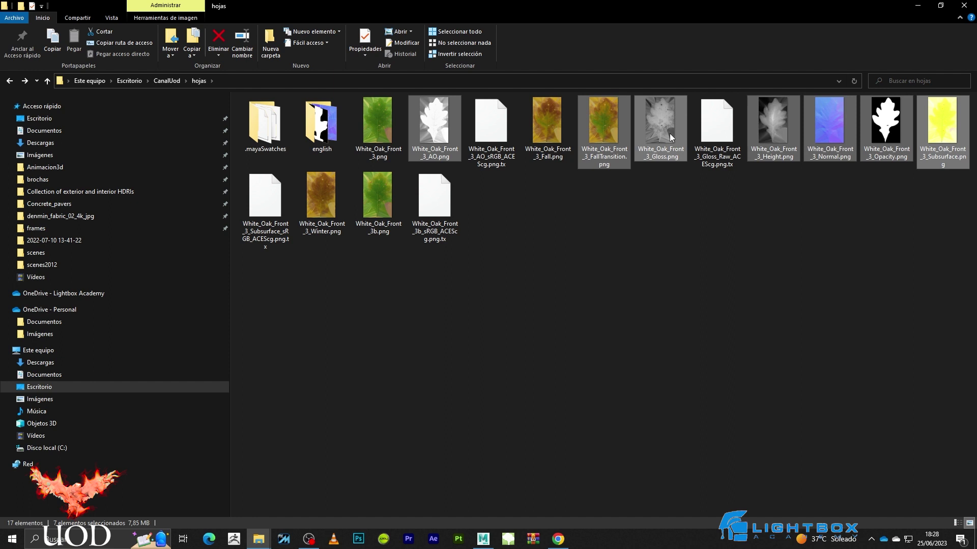
{"action": "left_click_drag", "start_coordinate": [659, 144], "coordinate": [341, 325]}
Graph Mat_Hoja with the seven new texture nodes and start arranging them beside it
{"action": "scroll", "coordinate": [426, 314], "scroll_direction": "down", "scroll_amount": 5}
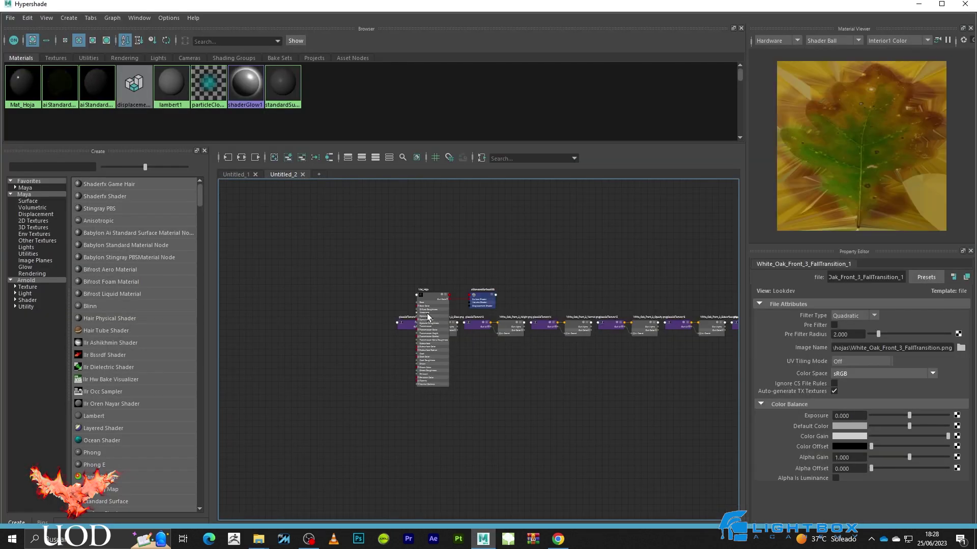
{"action": "scroll", "coordinate": [610, 275], "scroll_direction": "down", "scroll_amount": 3}
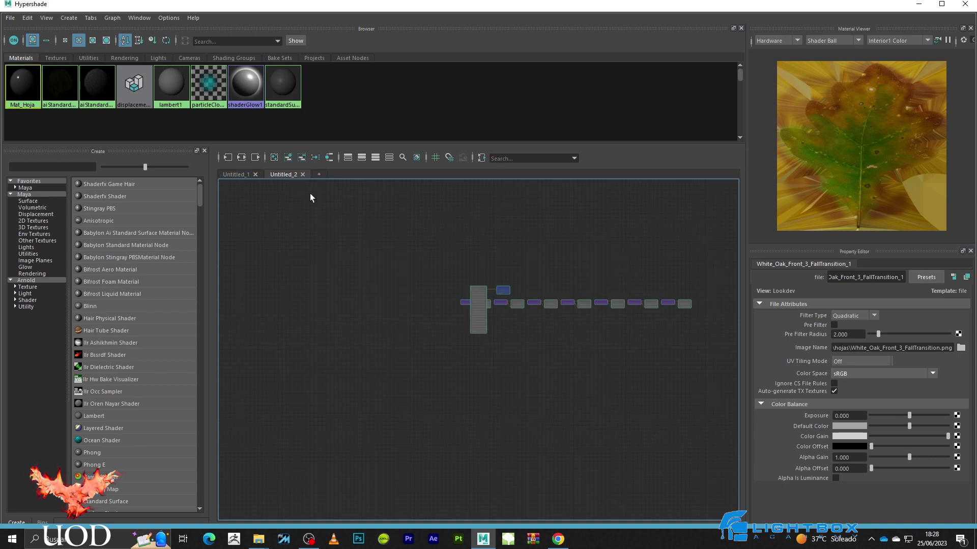
{"action": "left_click", "coordinate": [241, 157]}
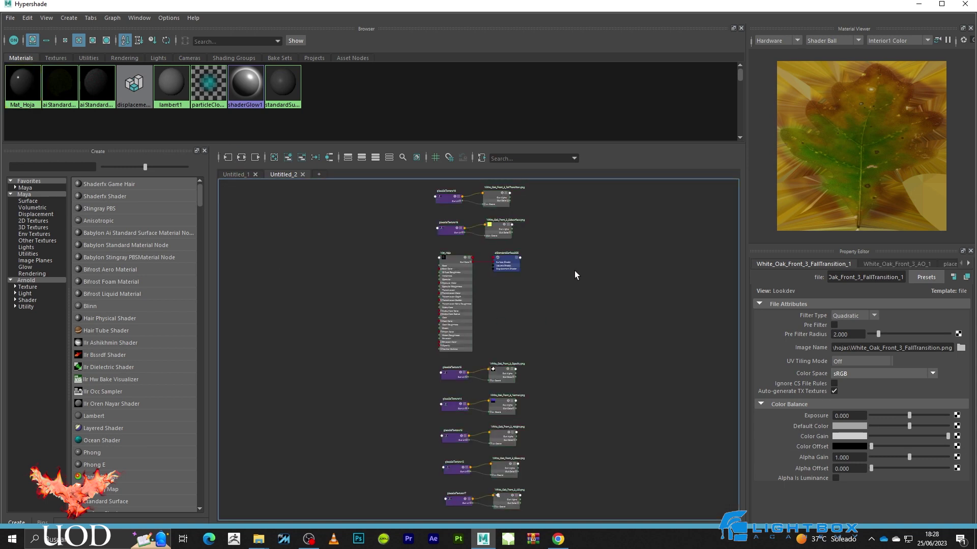
{"action": "mouse_move", "coordinate": [454, 266]}
{"action": "left_mouse_down"}
{"action": "mouse_move", "coordinate": [629, 288]}
{"action": "mouse_move", "coordinate": [605, 336]}
{"action": "mouse_move", "coordinate": [438, 528]}
{"action": "left_mouse_up"}
{"action": "left_click_drag", "start_coordinate": [507, 377], "coordinate": [547, 318]}
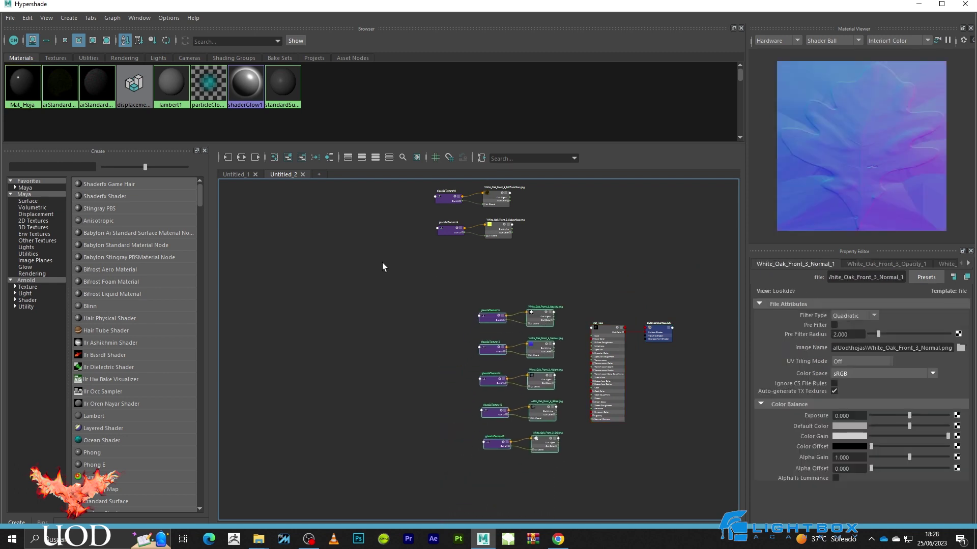
{"action": "left_click_drag", "start_coordinate": [434, 180], "coordinate": [579, 239]}
{"action": "left_click_drag", "start_coordinate": [502, 199], "coordinate": [550, 468]}
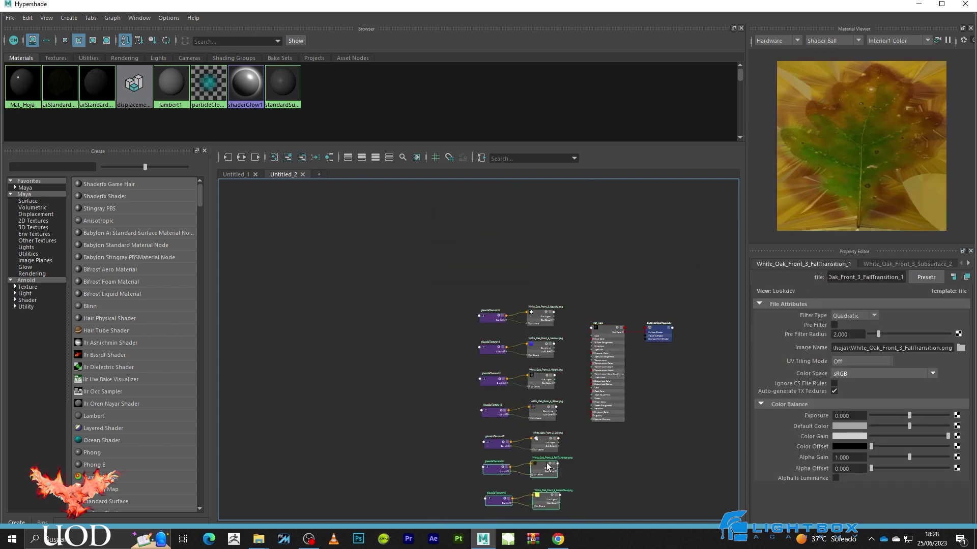
Rearrange the texture node pairs and connect the Opacity map's Out Color to Mat_Hoja's Opacity
{"action": "scroll", "coordinate": [539, 315], "scroll_direction": "up", "scroll_amount": 5}
{"action": "middle_click_drag", "start_coordinate": [539, 315], "coordinate": [384, 301], "text": "alt"}
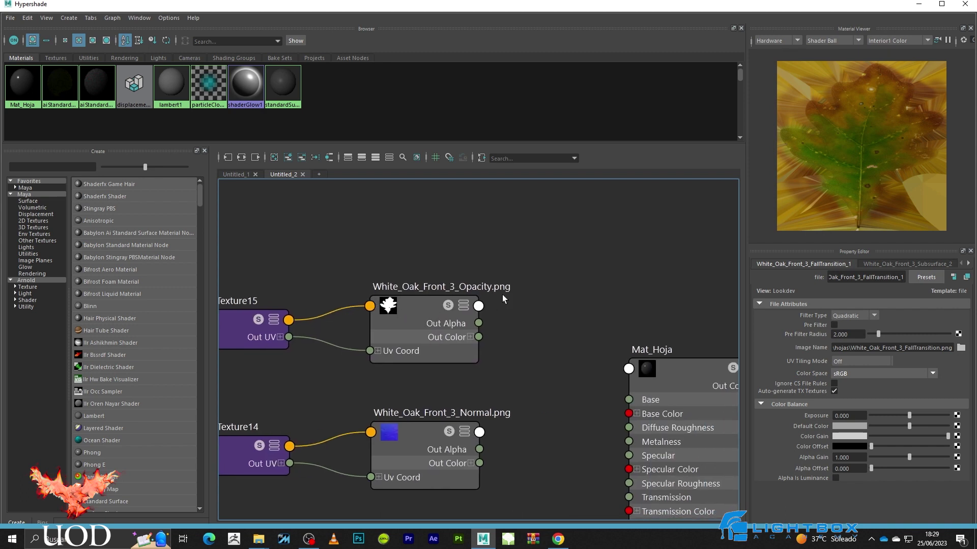
{"action": "scroll", "coordinate": [502, 300], "scroll_direction": "down", "scroll_amount": 5}
{"action": "left_click_drag", "start_coordinate": [481, 244], "coordinate": [340, 522]}
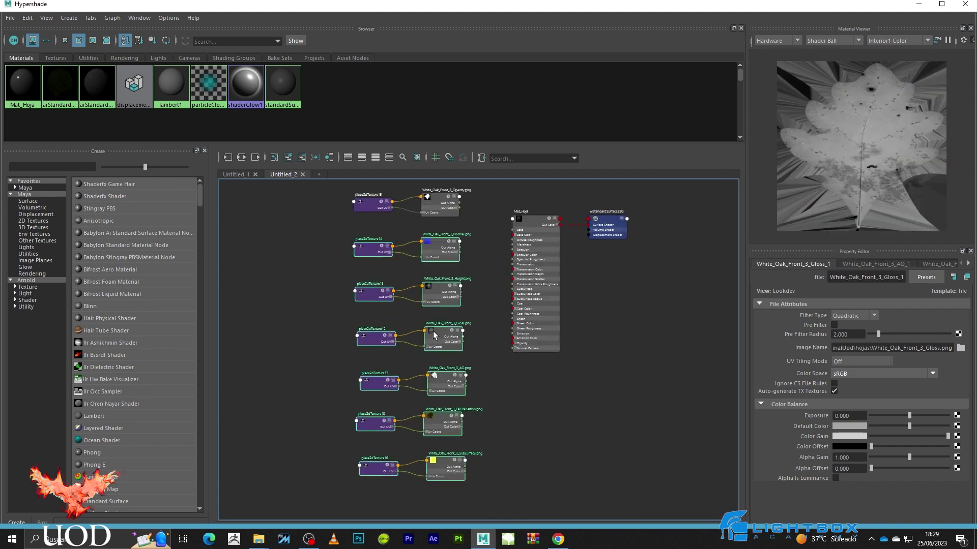
{"action": "left_click_drag", "start_coordinate": [443, 422], "coordinate": [311, 414]}
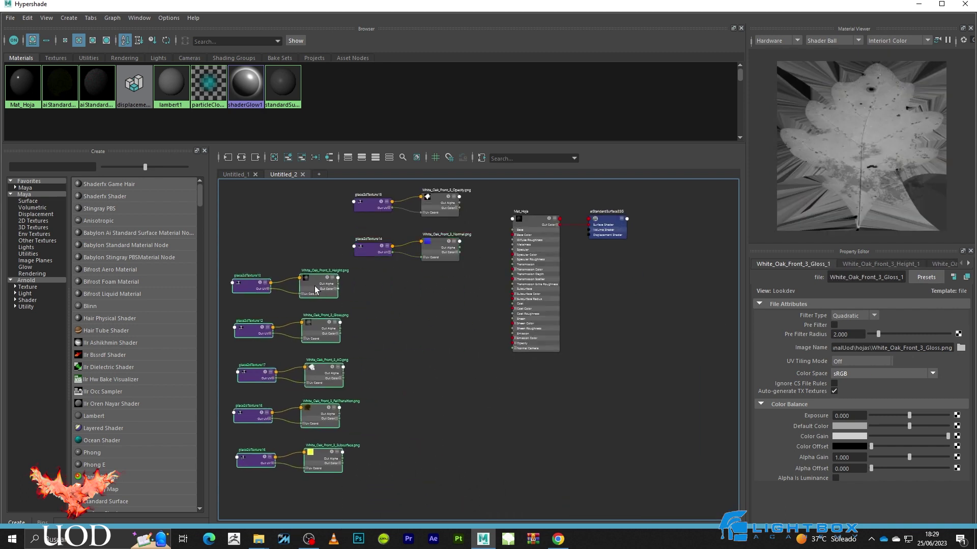
{"action": "left_click_drag", "start_coordinate": [488, 183], "coordinate": [343, 263]}
{"action": "left_click_drag", "start_coordinate": [442, 249], "coordinate": [454, 416]}
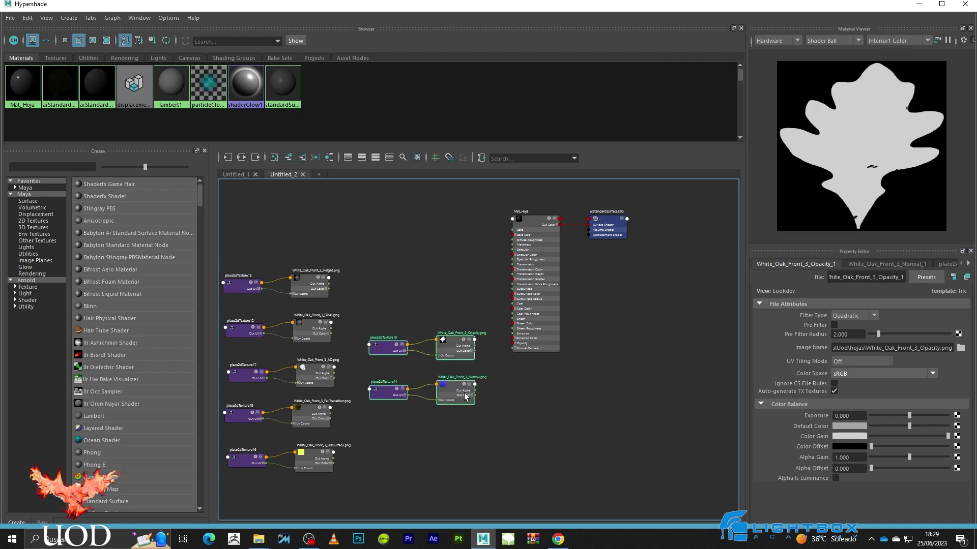
{"action": "scroll", "coordinate": [504, 407], "scroll_direction": "up", "scroll_amount": 4}
{"action": "scroll", "coordinate": [508, 447], "scroll_direction": "down", "scroll_amount": 1}
{"action": "scroll", "coordinate": [475, 395], "scroll_direction": "down", "scroll_amount": 2}
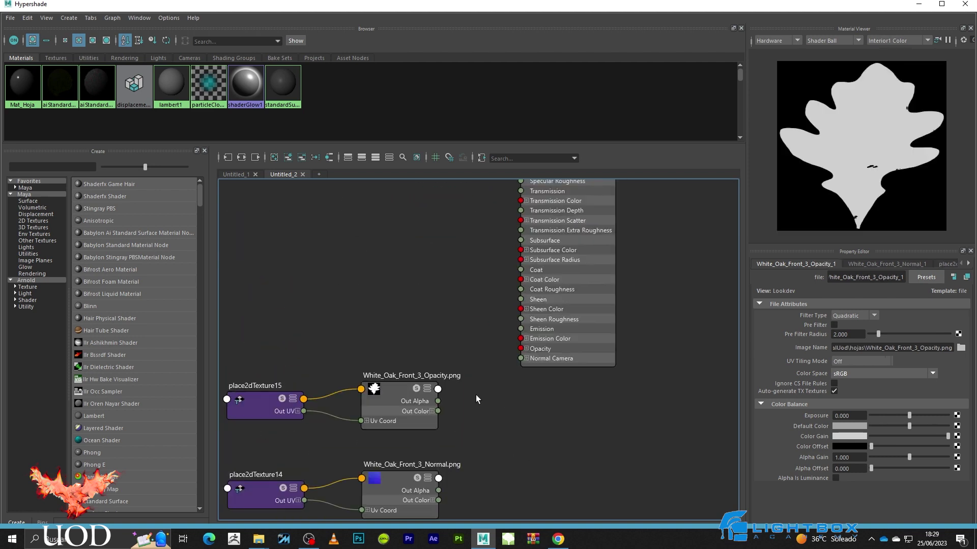
{"action": "left_click_drag", "start_coordinate": [438, 411], "coordinate": [523, 351]}
{"action": "scroll", "coordinate": [464, 348], "scroll_direction": "down", "scroll_amount": 3}
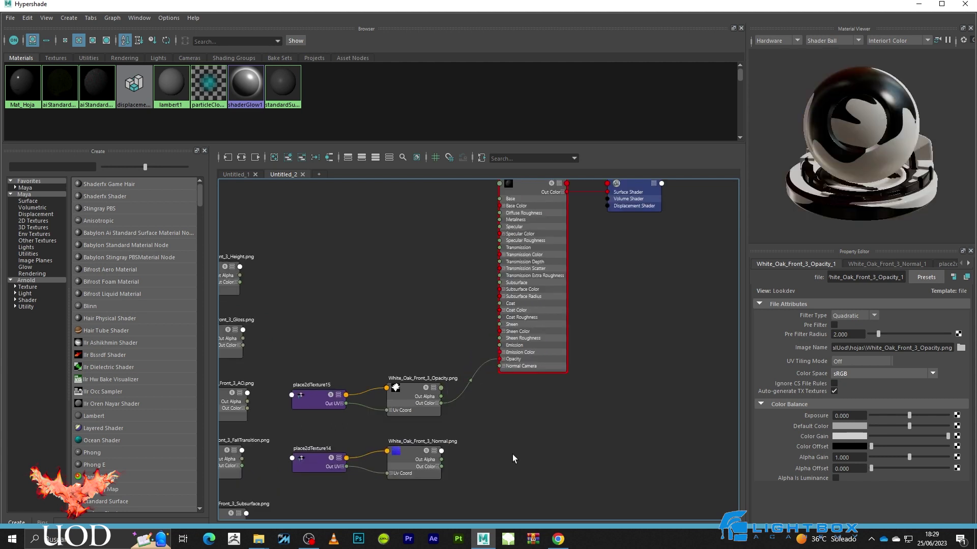
Create an aiNormalMap fed by the Normal texture and set its Strength to 0.3
{"action": "key", "text": "Tab"}
{"action": "type", "text": "ainor"}
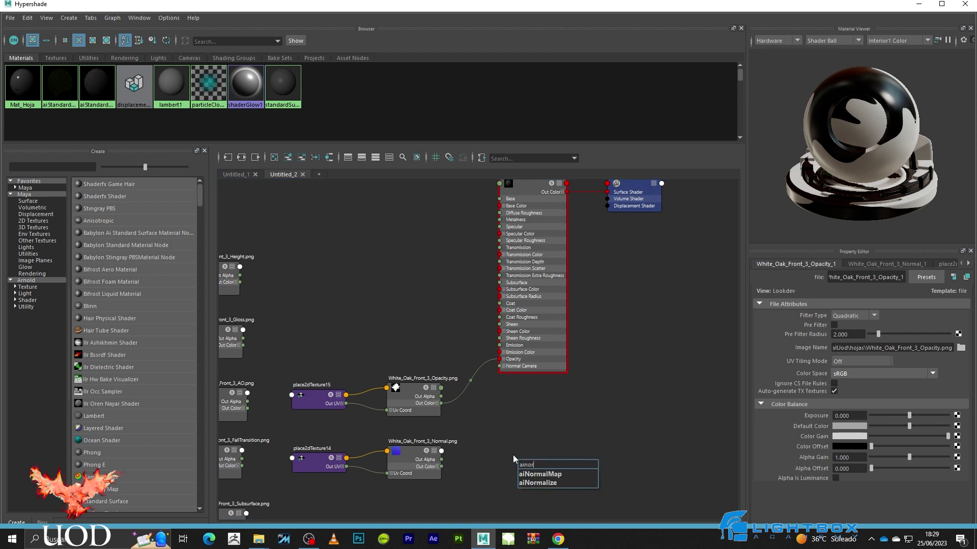
{"action": "key", "text": "Return"}
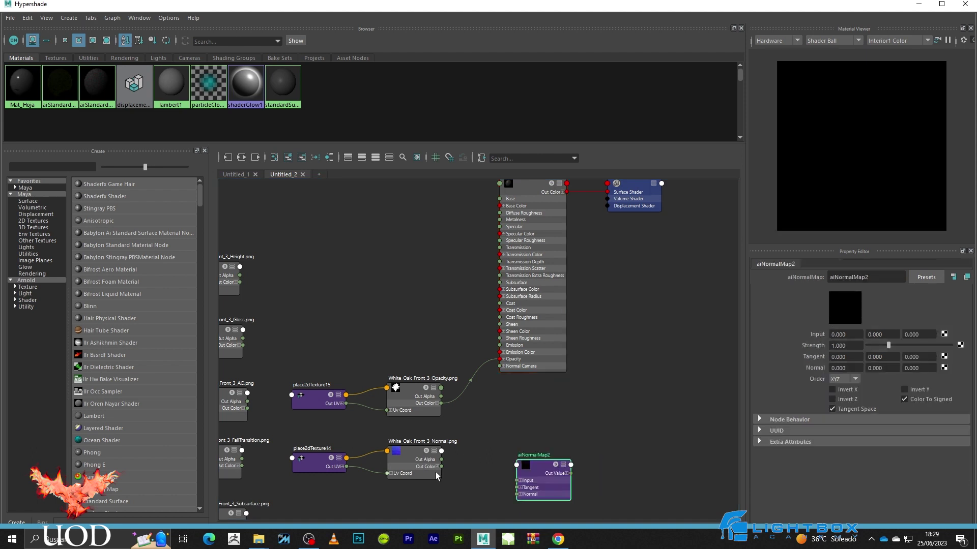
{"action": "mouse_move", "coordinate": [441, 466]}
{"action": "left_mouse_down"}
{"action": "mouse_move", "coordinate": [519, 480]}
{"action": "mouse_move", "coordinate": [500, 366]}
{"action": "left_mouse_up"}
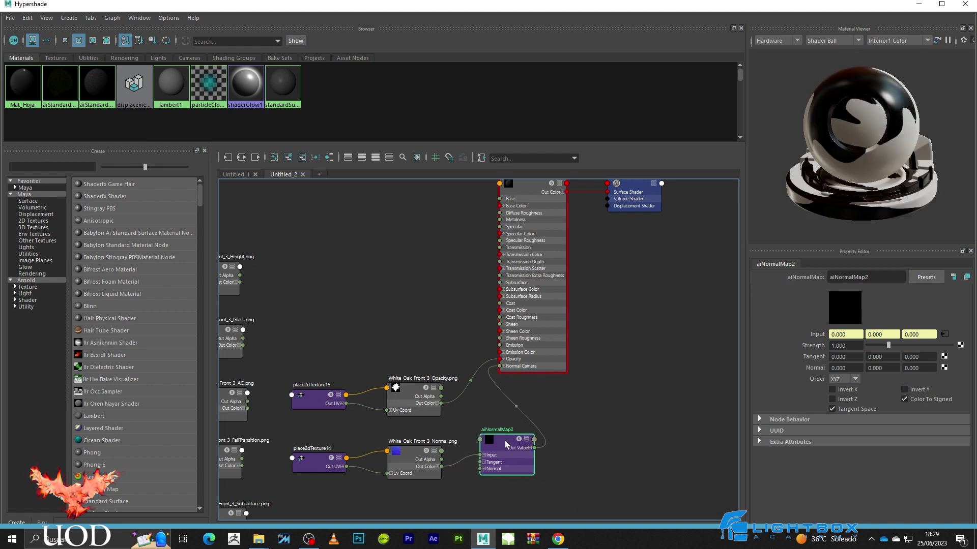
{"action": "double_click", "coordinate": [855, 345]}
{"action": "type", "text": "0.3"}
{"action": "key", "text": "Return"}
Move the left-hand texture nodes up and shift the Height and Gloss node pairs right
{"action": "scroll", "coordinate": [597, 381], "scroll_direction": "down", "scroll_amount": 2}
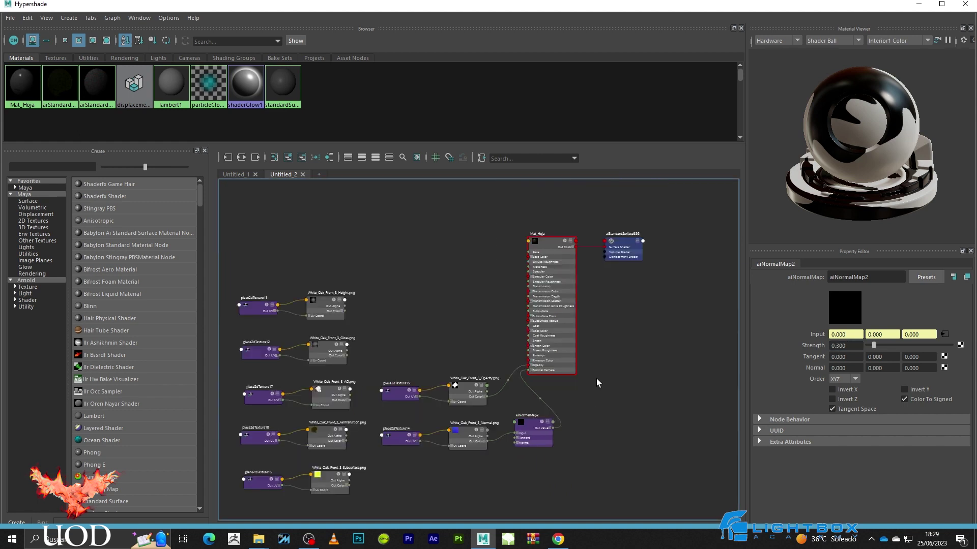
{"action": "scroll", "coordinate": [402, 275], "scroll_direction": "down", "scroll_amount": 1}
{"action": "left_click_drag", "start_coordinate": [371, 247], "coordinate": [180, 545]}
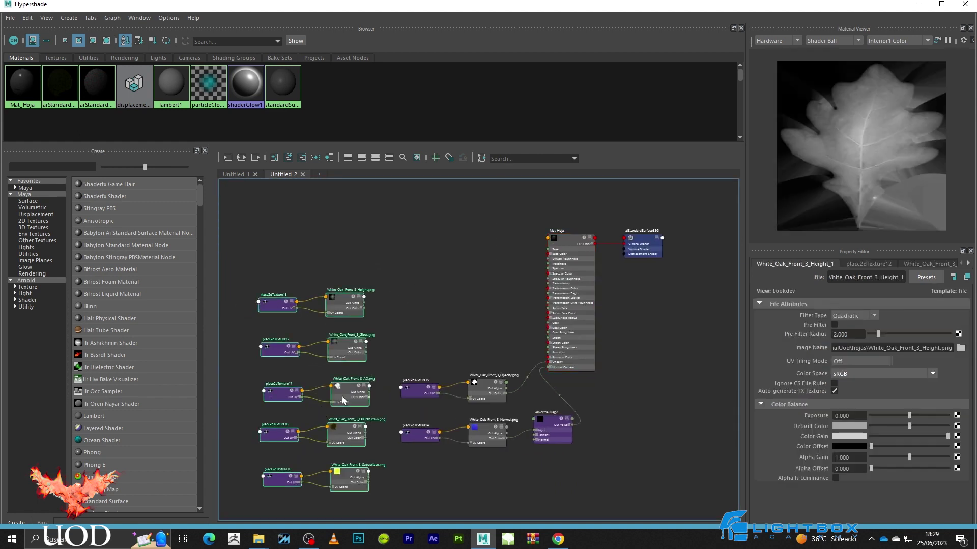
{"action": "left_click_drag", "start_coordinate": [342, 395], "coordinate": [477, 253]}
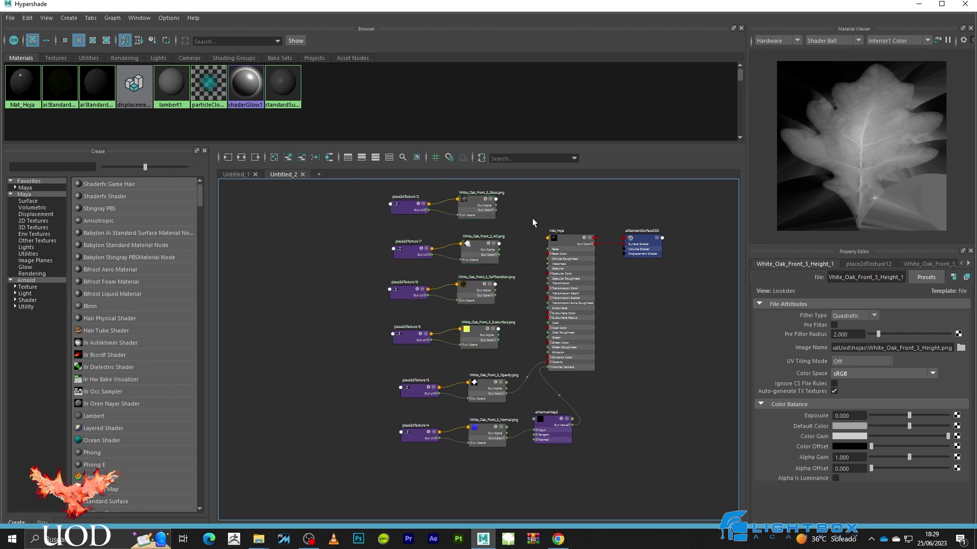
{"action": "scroll", "coordinate": [514, 280], "scroll_direction": "up", "scroll_amount": 3}
{"action": "middle_click_drag", "start_coordinate": [490, 272], "coordinate": [485, 293], "text": "alt"}
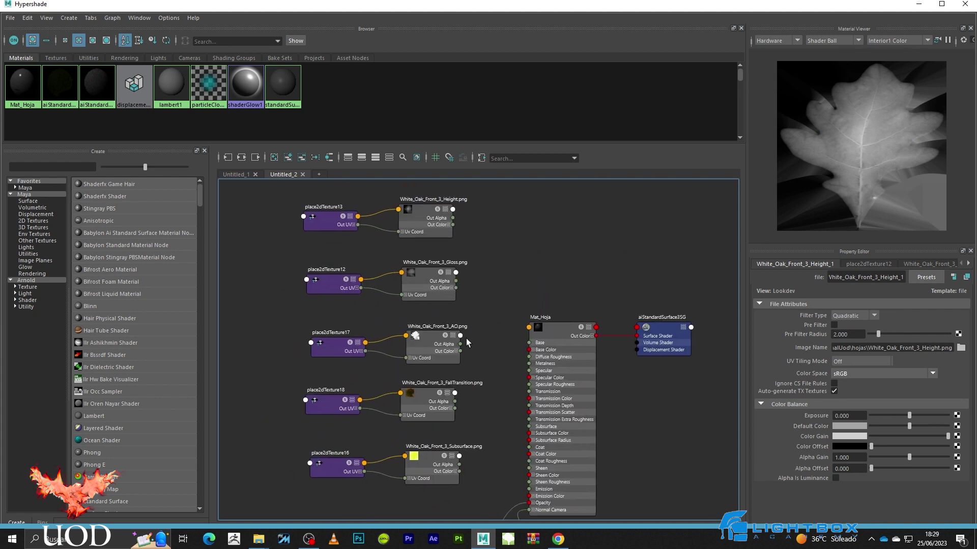
{"action": "left_click_drag", "start_coordinate": [496, 198], "coordinate": [356, 218]}
{"action": "left_click_drag", "start_coordinate": [416, 218], "coordinate": [637, 230]}
{"action": "left_click_drag", "start_coordinate": [455, 255], "coordinate": [351, 285]}
{"action": "left_click_drag", "start_coordinate": [420, 275], "coordinate": [620, 275]}
Reposition the AO, FallTransition, Subsurface and Gloss node pairs into tidy rows
{"action": "mouse_move", "coordinate": [475, 309]}
{"action": "left_mouse_down"}
{"action": "mouse_move", "coordinate": [240, 409]}
{"action": "mouse_move", "coordinate": [242, 398]}
{"action": "left_mouse_up"}
{"action": "left_click_drag", "start_coordinate": [427, 407], "coordinate": [403, 325]}
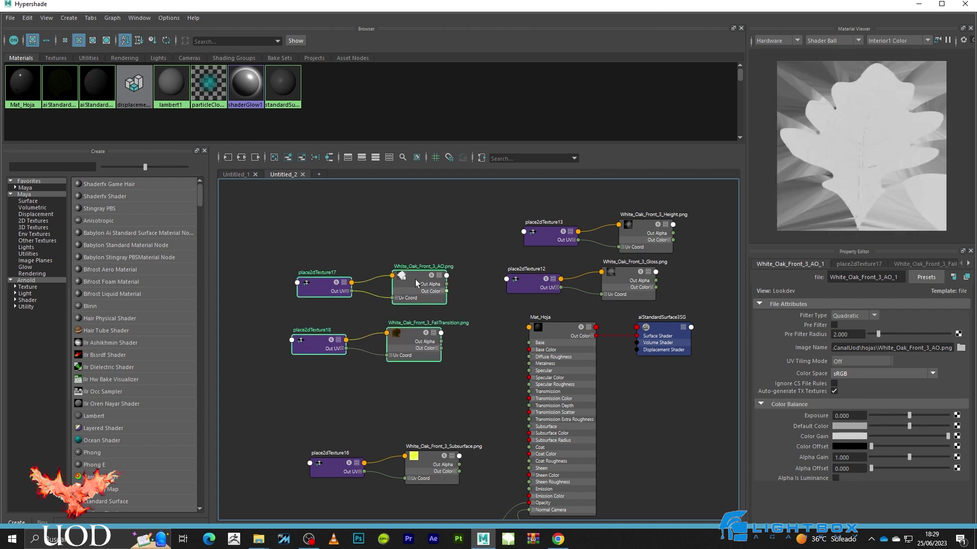
{"action": "left_click_drag", "start_coordinate": [488, 407], "coordinate": [303, 483]}
{"action": "left_click_drag", "start_coordinate": [427, 460], "coordinate": [343, 412]}
{"action": "left_click", "coordinate": [450, 372]}
{"action": "left_click_drag", "start_coordinate": [668, 270], "coordinate": [501, 301]}
{"action": "mouse_move", "coordinate": [631, 284]}
{"action": "left_mouse_down"}
{"action": "mouse_move", "coordinate": [411, 364]}
{"action": "mouse_move", "coordinate": [536, 385]}
{"action": "left_mouse_up"}
{"action": "left_click", "coordinate": [441, 422]}
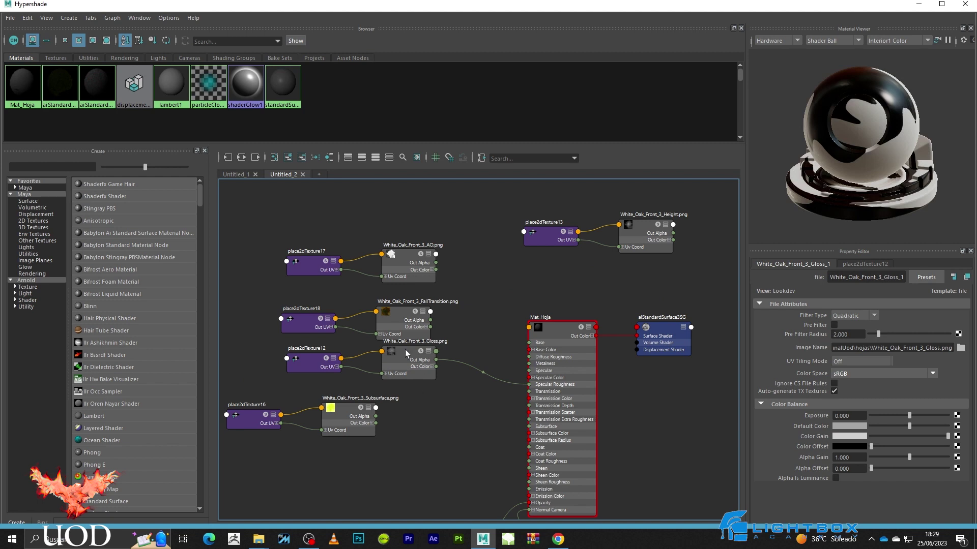
{"action": "left_click", "coordinate": [258, 539]}
{"action": "left_click", "coordinate": [314, 498]}
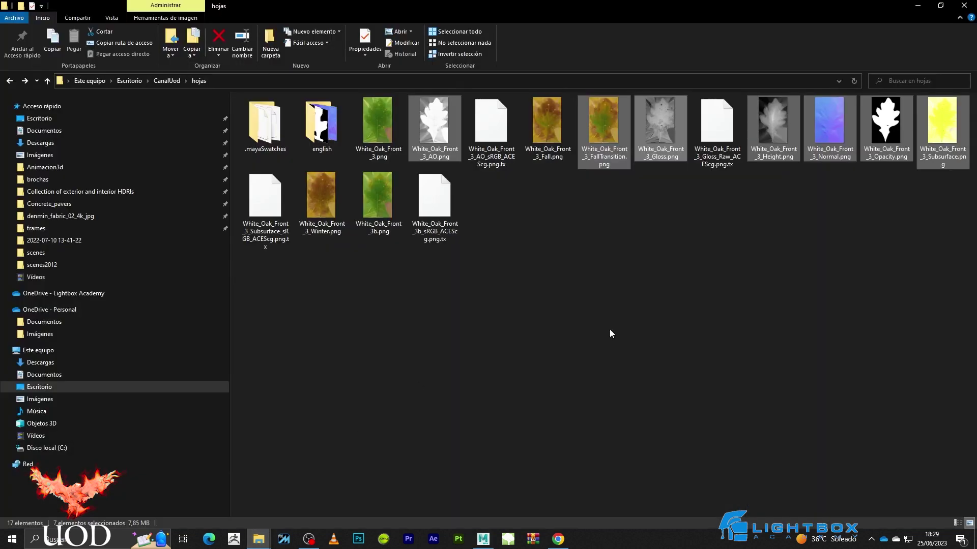
{"action": "left_click", "coordinate": [640, 322]}
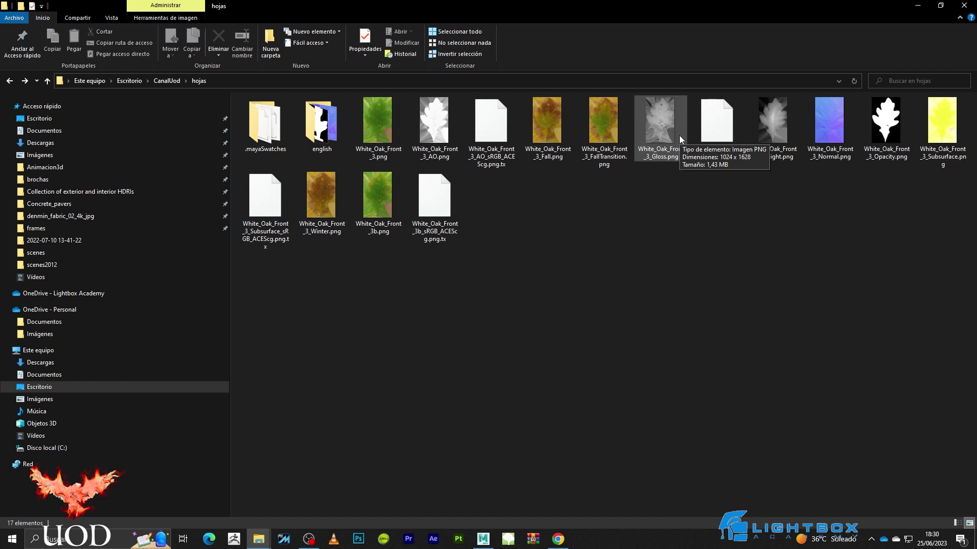
{"action": "left_click", "coordinate": [911, 5]}
{"action": "left_click", "coordinate": [410, 349]}
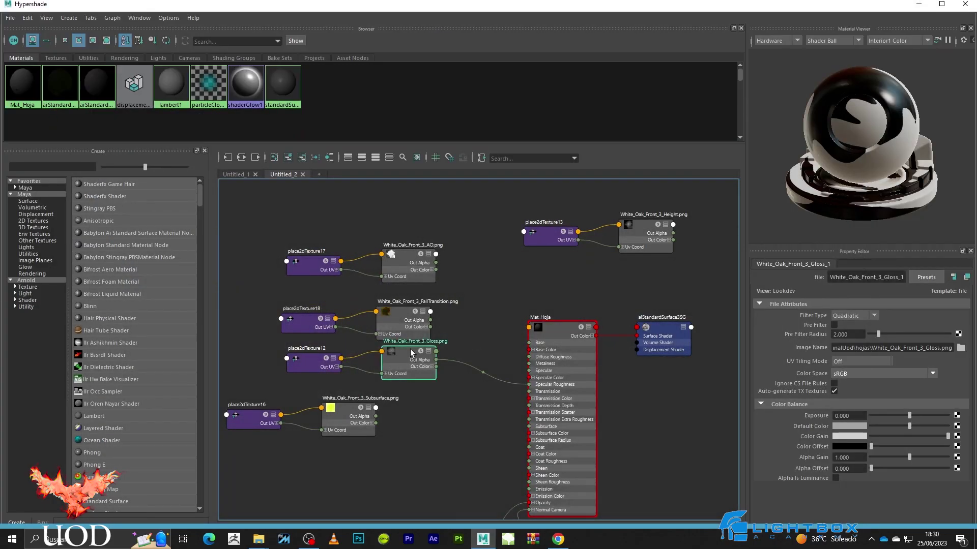
Set the Gloss texture's Color Space to Raw and enable Alpha Is Luminance
{"action": "left_click", "coordinate": [877, 376]}
{"action": "left_click", "coordinate": [851, 450]}
{"action": "left_click", "coordinate": [835, 479]}
Reposition the Subsurface, AO and FallTransition node pairs in the graph
{"action": "left_click_drag", "start_coordinate": [318, 360], "coordinate": [316, 357]}
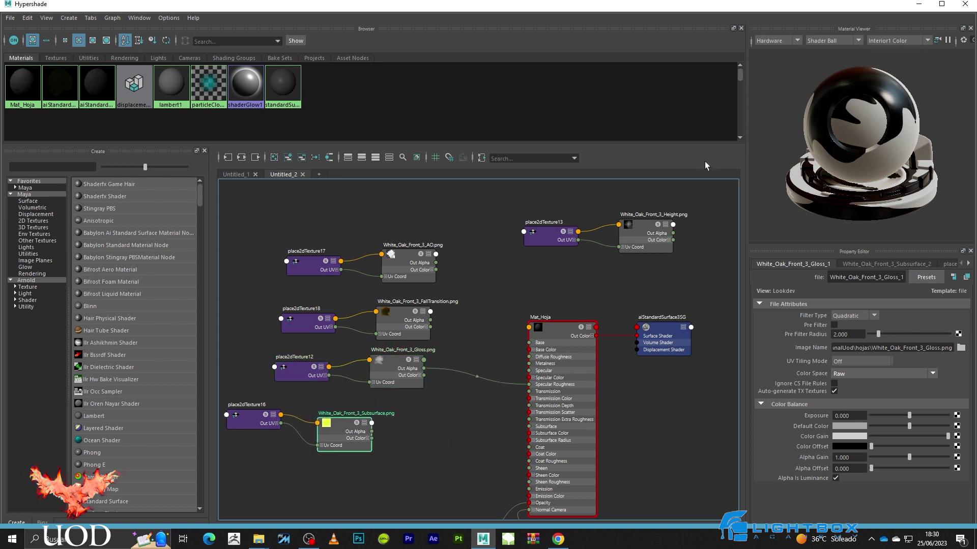
{"action": "left_click_drag", "start_coordinate": [249, 419], "coordinate": [257, 436]}
{"action": "left_click", "coordinate": [333, 435], "text": "shift"}
{"action": "left_click_drag", "start_coordinate": [334, 436], "coordinate": [423, 469]}
{"action": "left_click", "coordinate": [460, 209]}
{"action": "mouse_move", "coordinate": [397, 248]}
{"action": "left_mouse_down"}
{"action": "mouse_move", "coordinate": [285, 278]}
{"action": "mouse_move", "coordinate": [301, 259]}
{"action": "left_mouse_up"}
{"action": "mouse_move", "coordinate": [422, 295]}
{"action": "left_mouse_down"}
{"action": "mouse_move", "coordinate": [370, 323]}
{"action": "mouse_move", "coordinate": [360, 316]}
{"action": "left_mouse_up"}
{"action": "left_click", "coordinate": [480, 292]}
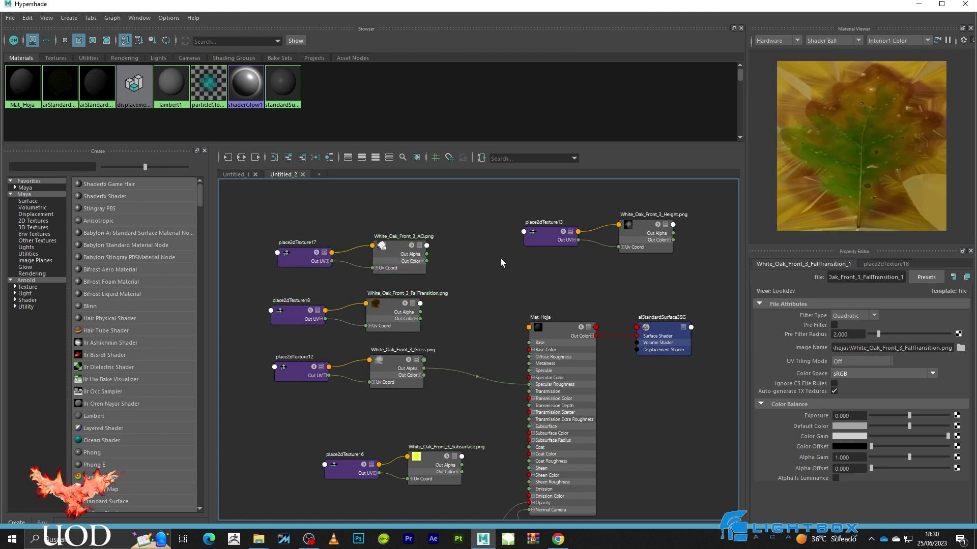
Create layeredTexture2 multiplying the AO and FallTransition layers, with the default layer removed
{"action": "key", "text": "Tab"}
{"action": "type", "text": "lay"}
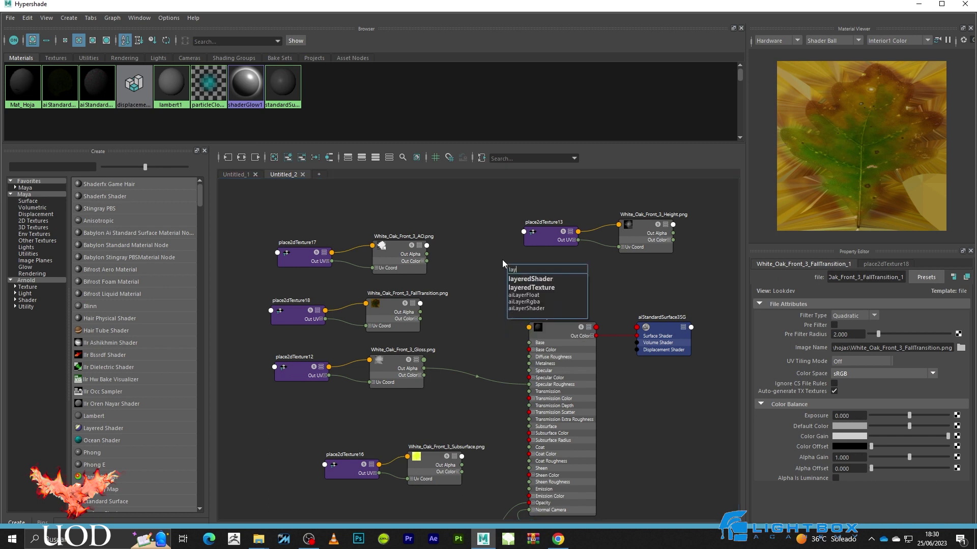
{"action": "type", "text": "eredT"}
{"action": "key", "text": "Return"}
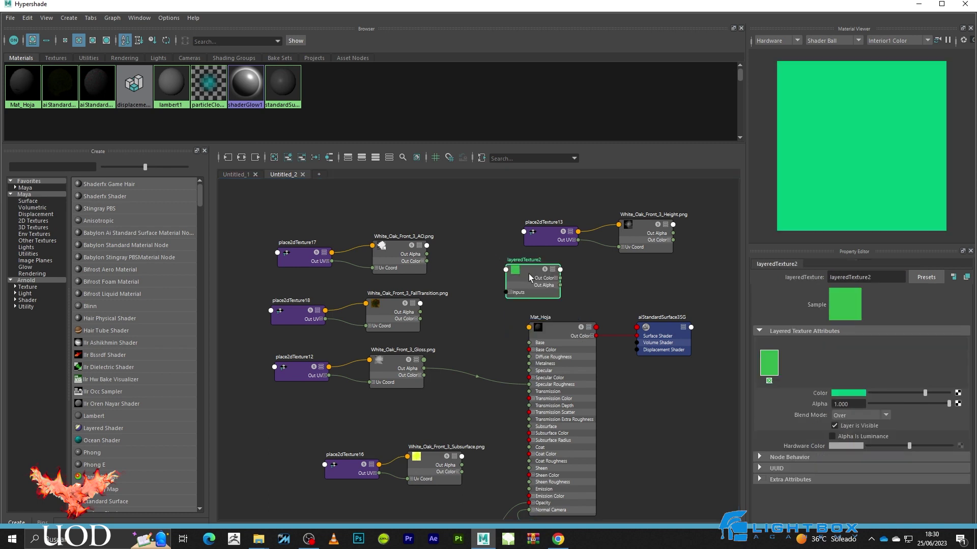
{"action": "left_click_drag", "start_coordinate": [500, 270], "coordinate": [495, 269]}
{"action": "left_click", "coordinate": [496, 325]}
{"action": "middle_click_drag", "start_coordinate": [396, 249], "coordinate": [798, 367]}
{"action": "left_click", "coordinate": [769, 380]}
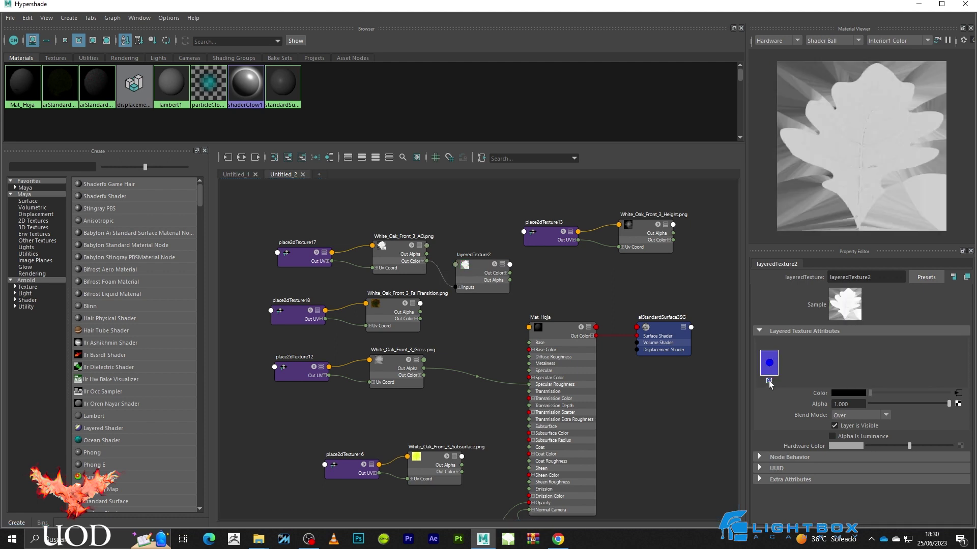
{"action": "middle_click_drag", "start_coordinate": [377, 303], "coordinate": [810, 367]}
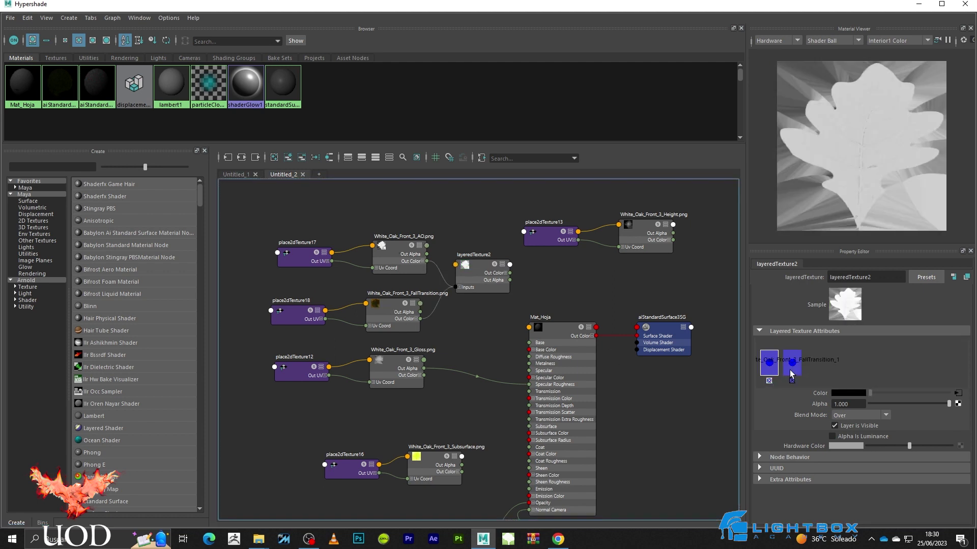
{"action": "left_click", "coordinate": [847, 416]}
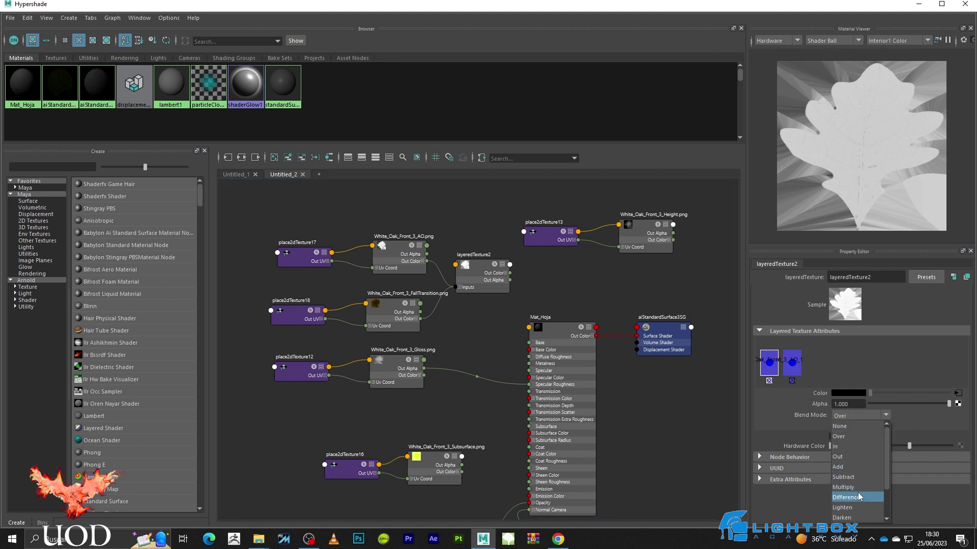
{"action": "left_click", "coordinate": [860, 487]}
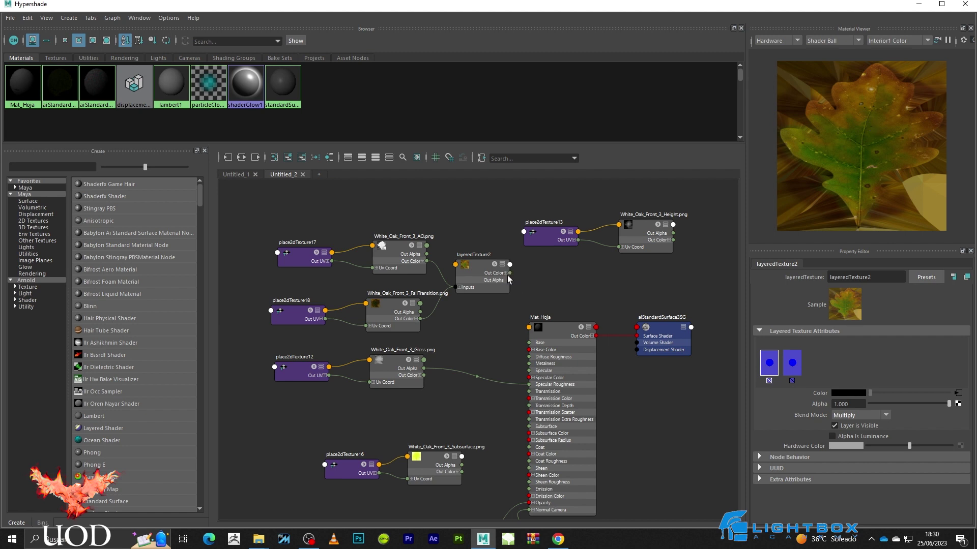
Connect layeredTexture2 to Mat_Hoja's Base Color and Subsurface Color, with Subsurface Weight 1
{"action": "left_click_drag", "start_coordinate": [510, 273], "coordinate": [531, 351]}
{"action": "left_click_drag", "start_coordinate": [533, 306], "coordinate": [532, 434]}
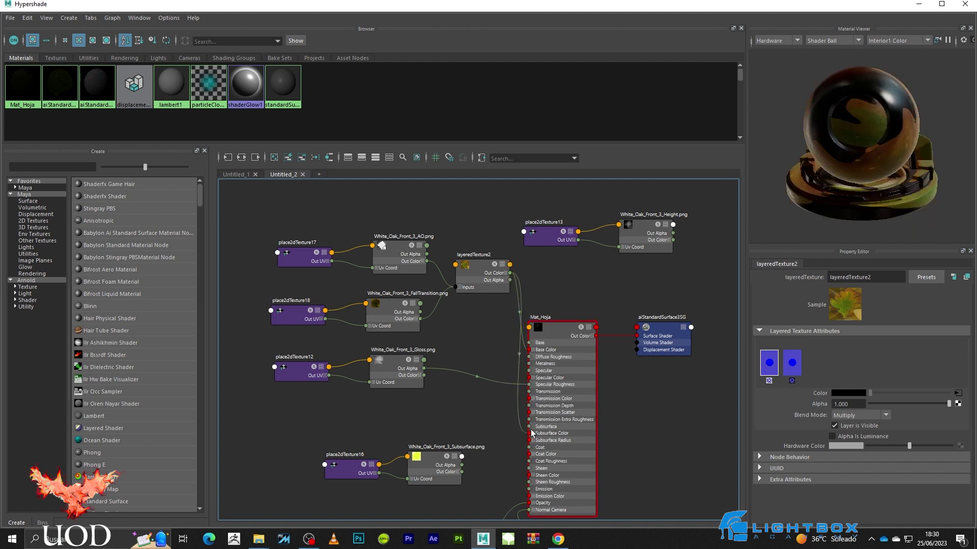
{"action": "left_click", "coordinate": [559, 334]}
{"action": "scroll", "coordinate": [786, 424], "scroll_direction": "down", "scroll_amount": 3}
{"action": "left_click", "coordinate": [786, 405]}
{"action": "left_click_drag", "start_coordinate": [871, 417], "coordinate": [947, 417]}
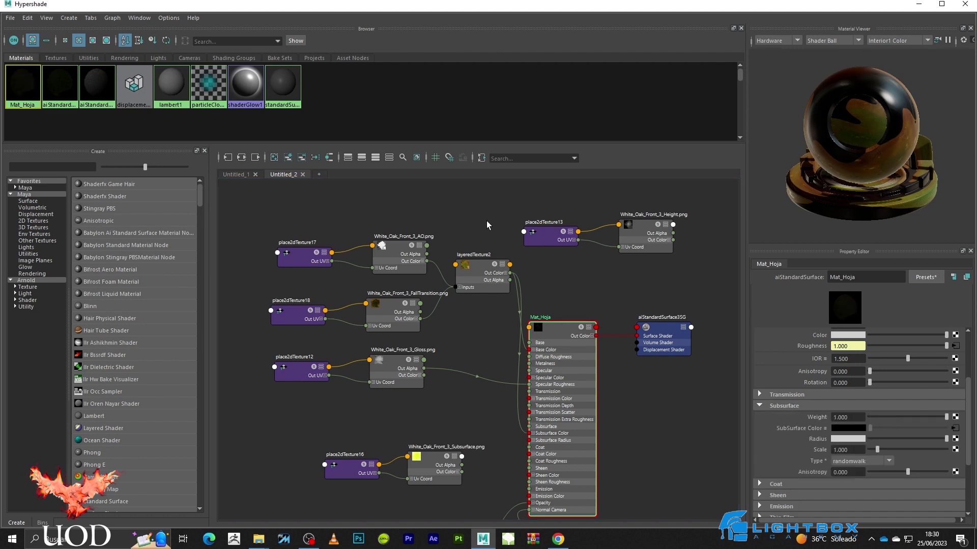
Tidy the upstream nodes, delete the Subsurface Color link and reset Subsurface Weight to 0
{"action": "left_click_drag", "start_coordinate": [486, 221], "coordinate": [266, 327]}
{"action": "left_click_drag", "start_coordinate": [471, 274], "coordinate": [414, 271]}
{"action": "left_click", "coordinate": [552, 288]}
{"action": "left_click_drag", "start_coordinate": [451, 362], "coordinate": [456, 356]}
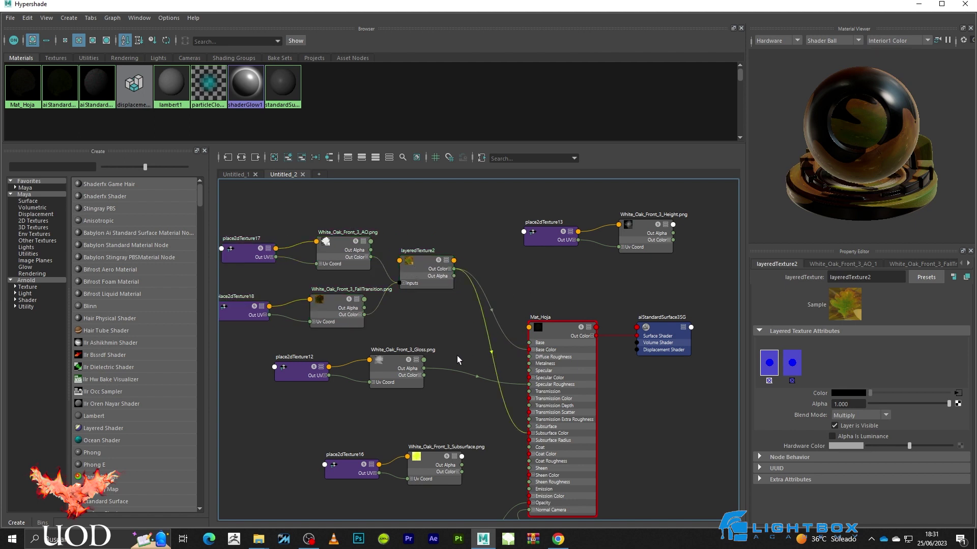
{"action": "key", "text": "Delete"}
{"action": "left_click", "coordinate": [554, 331]}
{"action": "left_click_drag", "start_coordinate": [885, 419], "coordinate": [721, 421]}
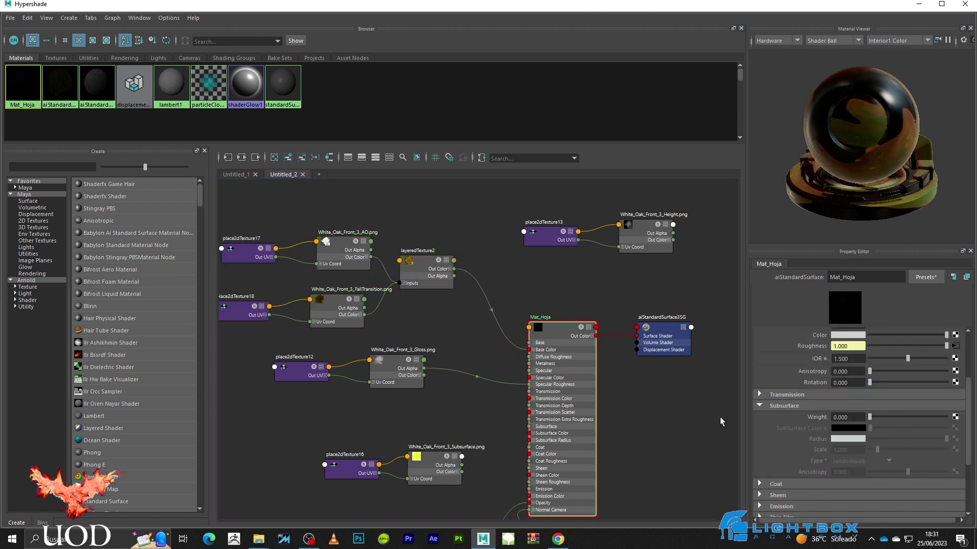
{"action": "left_click", "coordinate": [919, 4]}
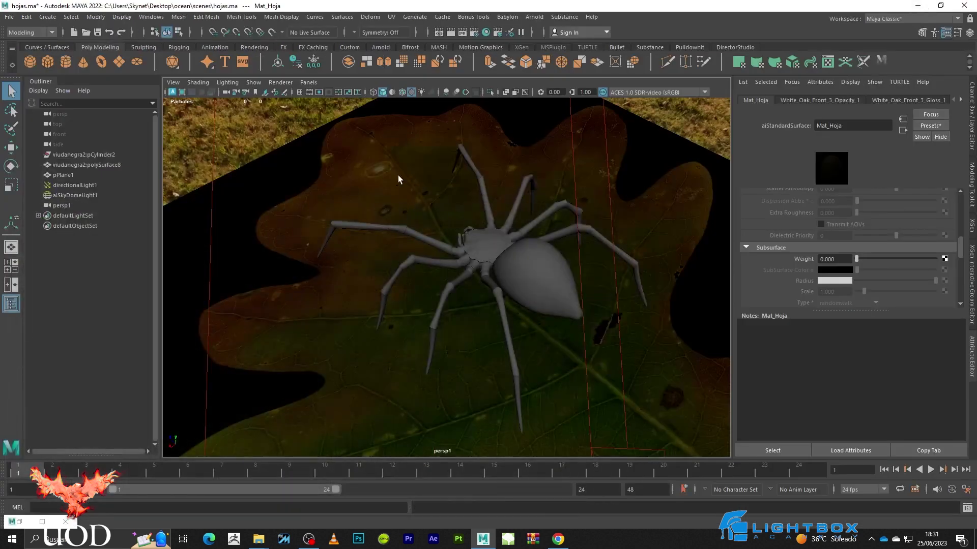
Select the leaf plane and set the Viewport 2.0 Transparency Algorithm to Alpha Cut
{"action": "left_click", "coordinate": [398, 175]}
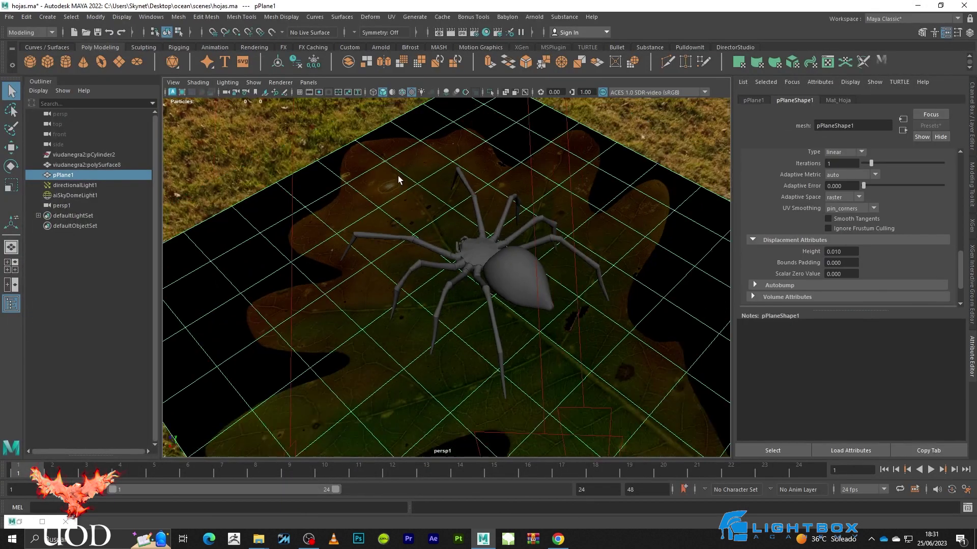
{"action": "left_click", "coordinate": [315, 141]}
{"action": "left_click", "coordinate": [371, 192]}
{"action": "left_click", "coordinate": [273, 84]}
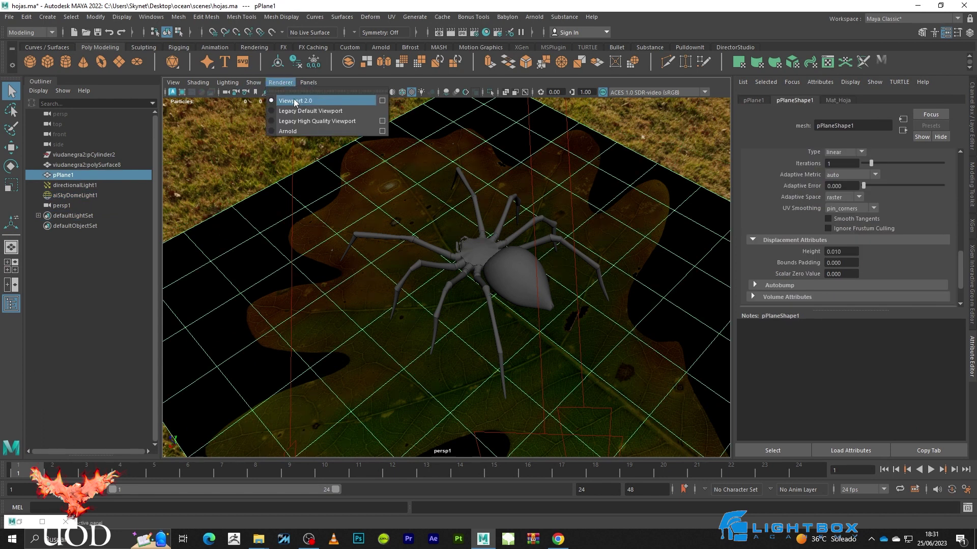
{"action": "left_click", "coordinate": [381, 100]}
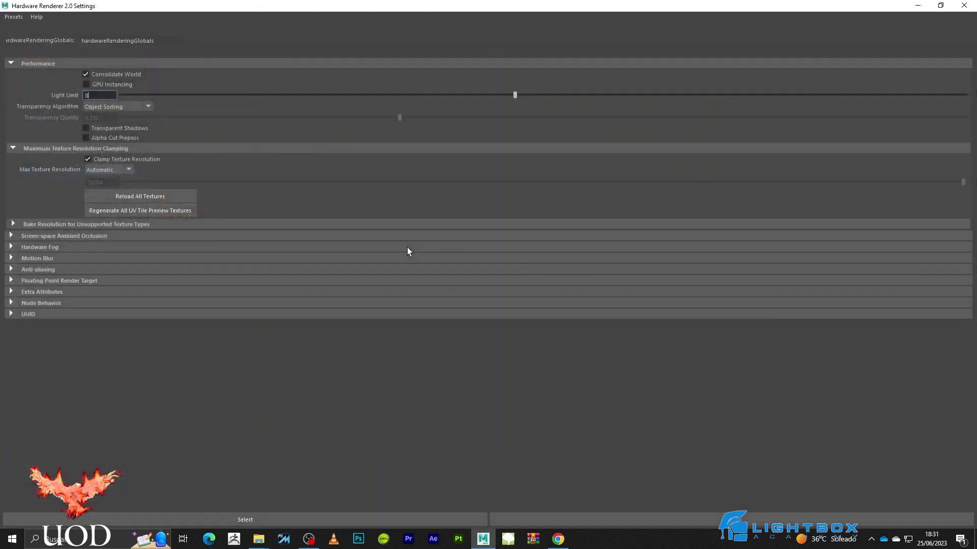
{"action": "left_click", "coordinate": [124, 109]}
{"action": "left_click", "coordinate": [108, 159]}
{"action": "left_click", "coordinate": [918, 5]}
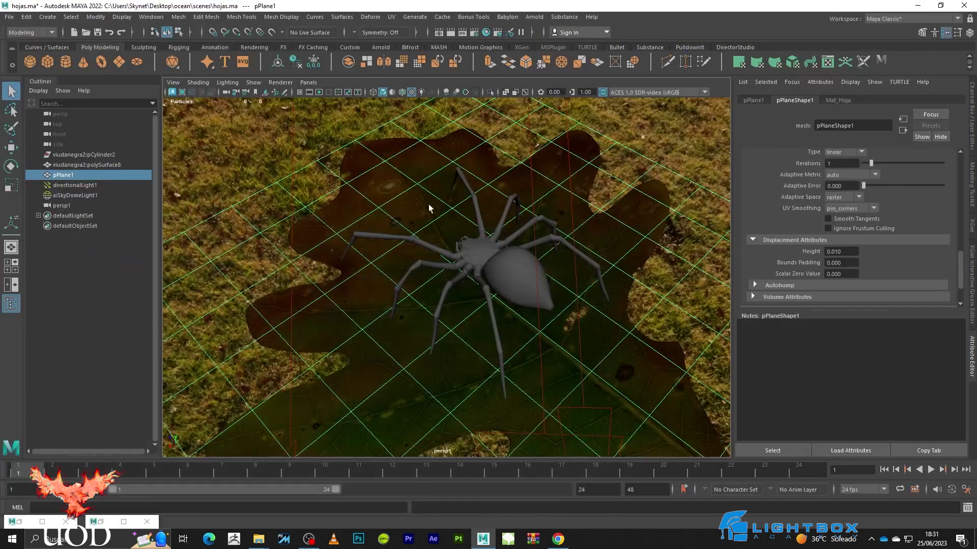
View the scene through the persp camera, then close the Viewport 2.0 settings and shading editor
{"action": "left_click", "coordinate": [274, 154]}
{"action": "mouse_move", "coordinate": [368, 221]}
{"action": "left_mouse_down", "text": "alt"}
{"action": "mouse_move", "coordinate": [523, 196]}
{"action": "mouse_move", "coordinate": [497, 255]}
{"action": "mouse_move", "coordinate": [366, 290]}
{"action": "mouse_move", "coordinate": [399, 286]}
{"action": "left_mouse_up", "text": "alt"}
{"action": "middle_click_drag", "start_coordinate": [399, 285], "coordinate": [446, 278], "text": "alt"}
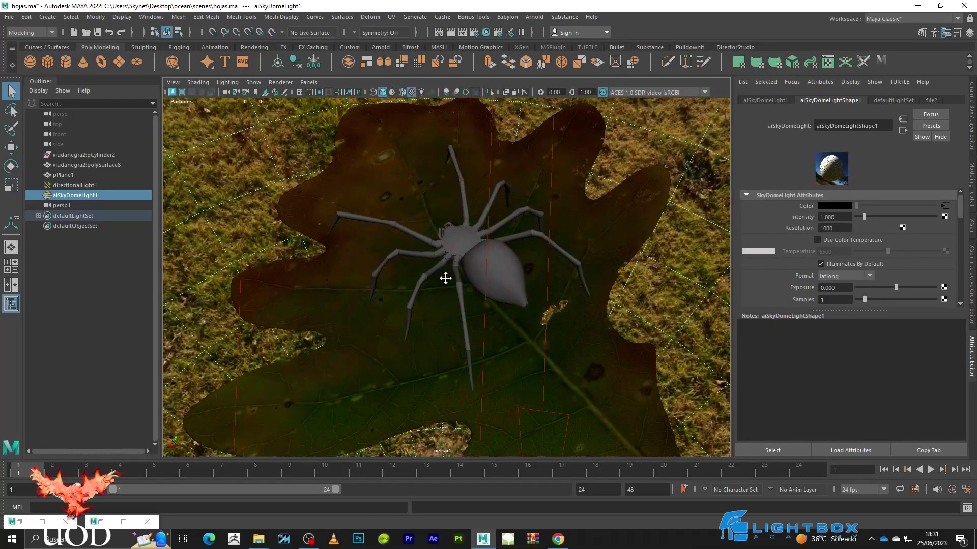
{"action": "left_click", "coordinate": [310, 83]}
{"action": "left_click", "coordinate": [430, 93]}
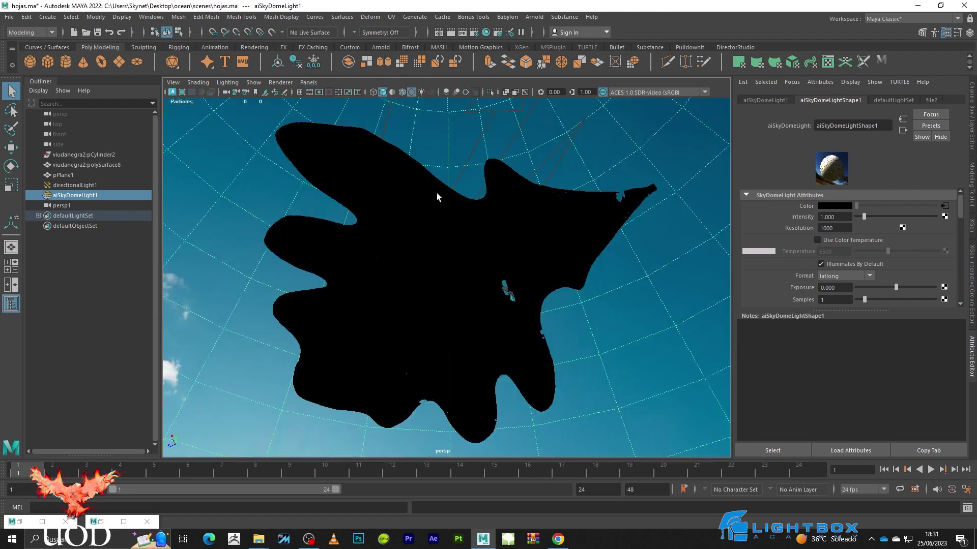
{"action": "left_click", "coordinate": [124, 521]}
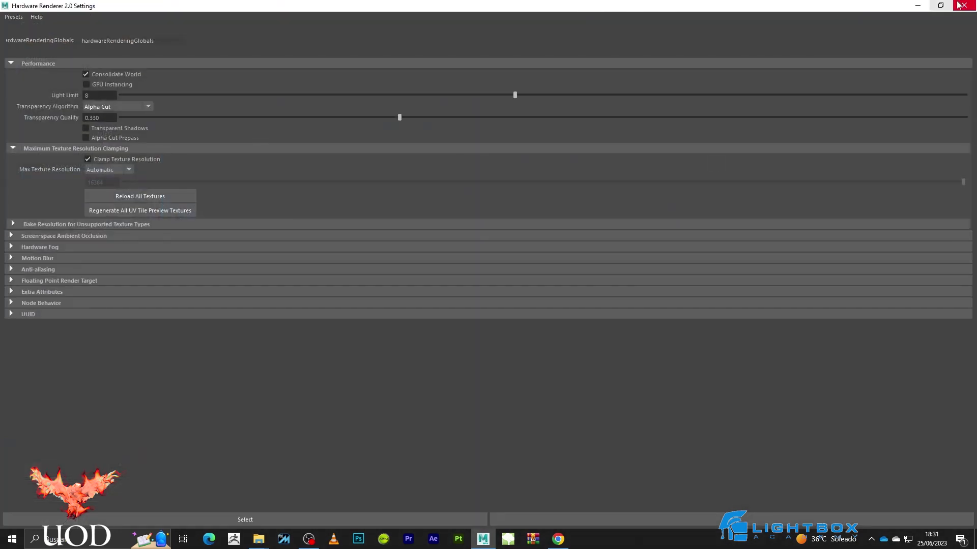
{"action": "left_click", "coordinate": [964, 5]}
{"action": "left_click", "coordinate": [42, 522]}
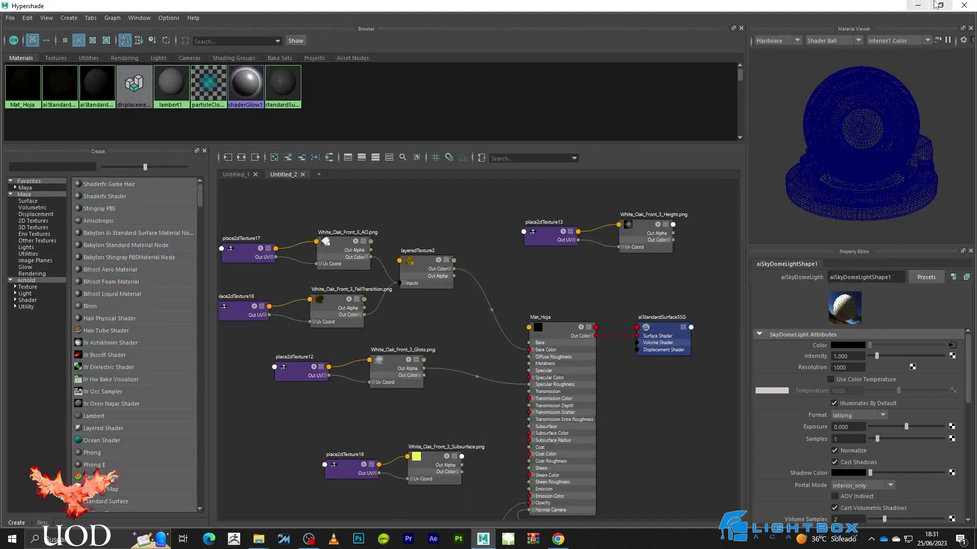
{"action": "left_click", "coordinate": [917, 5]}
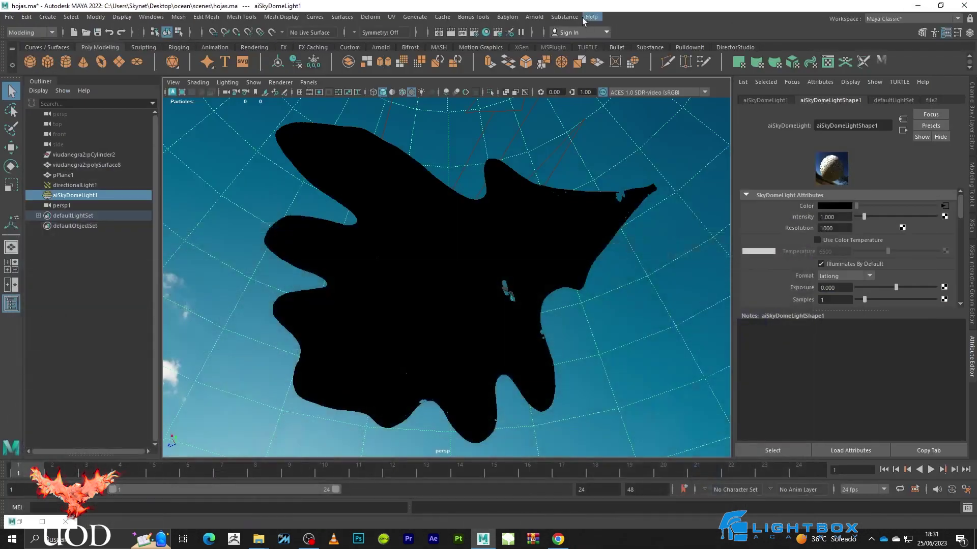
Open the Arnold RenderView and render the cut-out leaf
{"action": "left_click", "coordinate": [534, 17]}
{"action": "left_click", "coordinate": [568, 45]}
{"action": "left_click", "coordinate": [939, 34]}
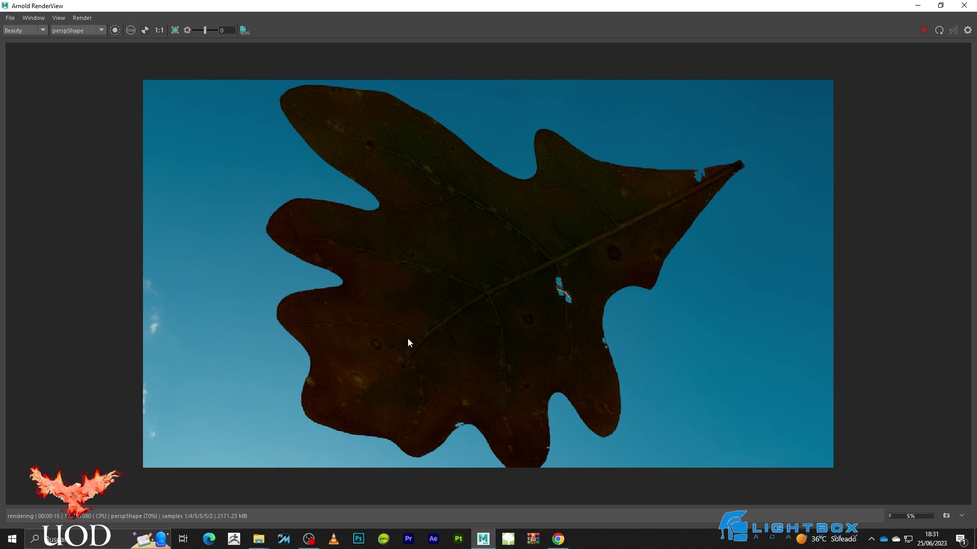
Zoom and pan around the dark leaf render, then bring up Hypershade
{"action": "middle_click_drag", "start_coordinate": [509, 294], "coordinate": [488, 290]}
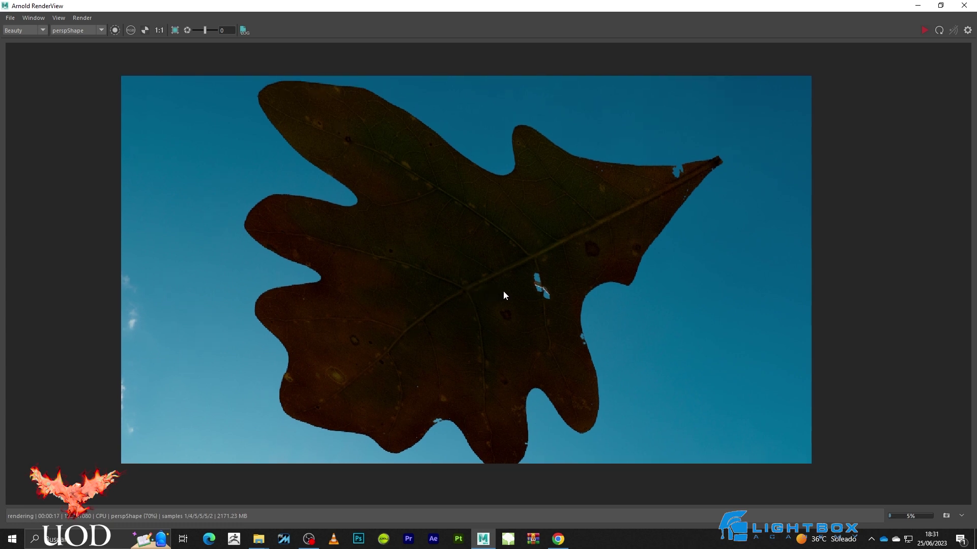
{"action": "scroll", "coordinate": [539, 295], "scroll_direction": "up", "scroll_amount": 2}
{"action": "scroll", "coordinate": [549, 297], "scroll_direction": "up", "scroll_amount": 4}
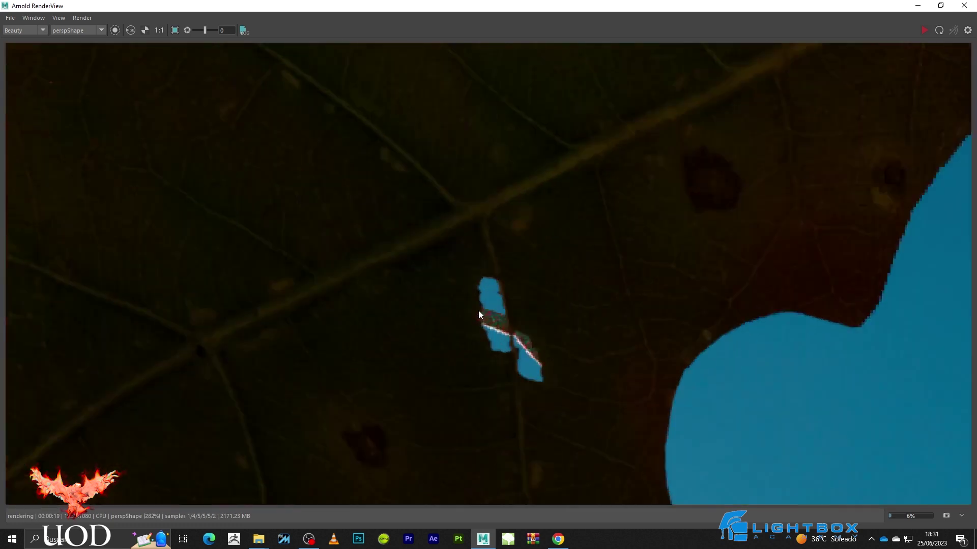
{"action": "scroll", "coordinate": [534, 297], "scroll_direction": "down", "scroll_amount": 3}
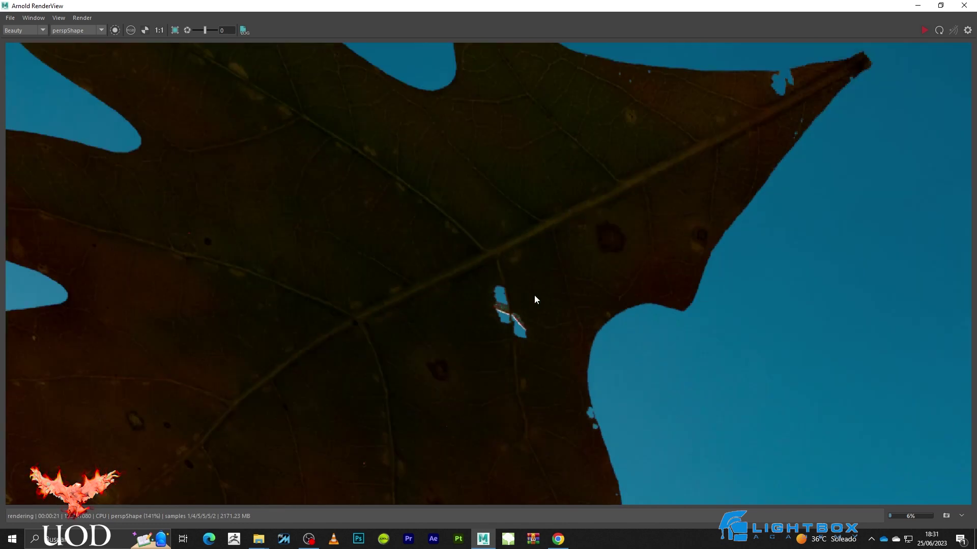
{"action": "scroll", "coordinate": [432, 322], "scroll_direction": "down", "scroll_amount": 3}
{"action": "middle_click_drag", "start_coordinate": [433, 322], "coordinate": [461, 344]}
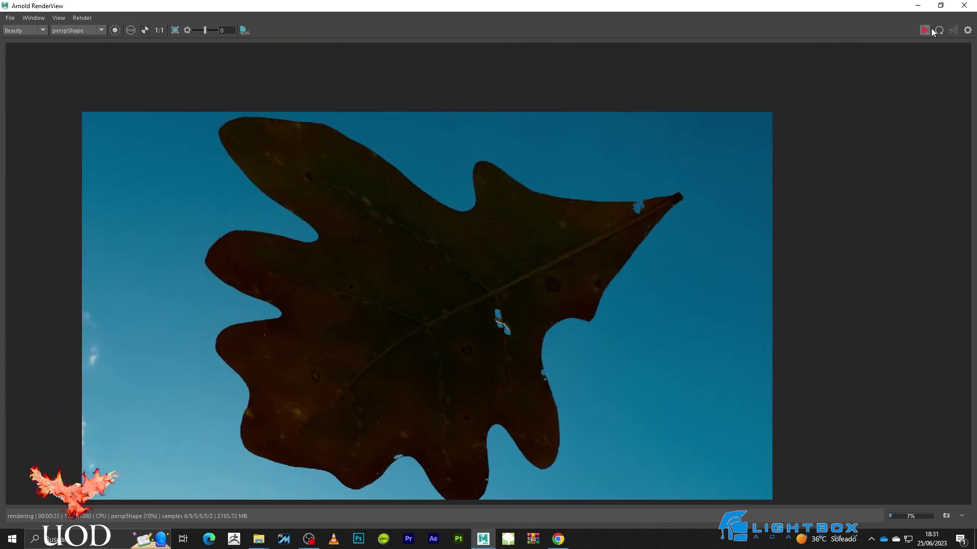
{"action": "left_click", "coordinate": [917, 5]}
{"action": "left_click", "coordinate": [42, 522]}
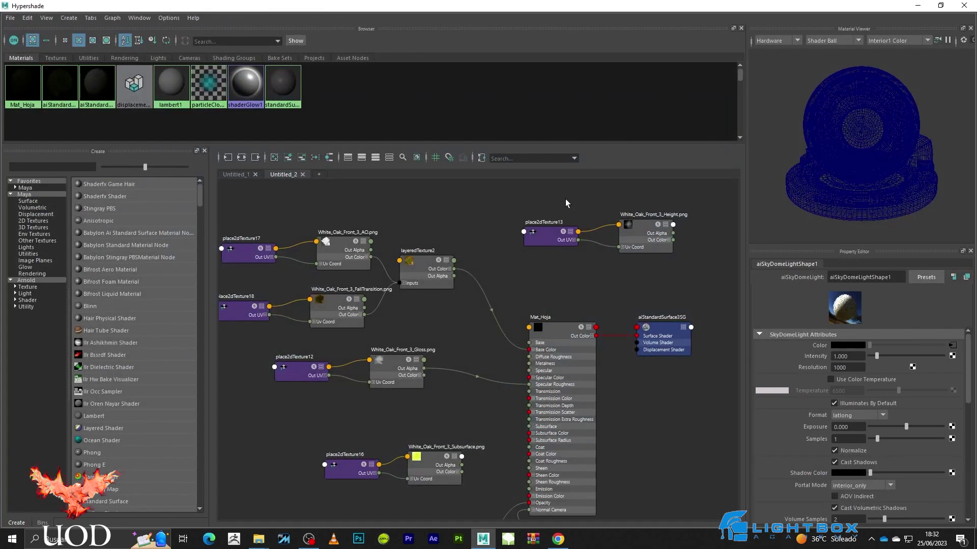
Reroute layeredTexture2 Out Color into Mat_Hoja Subsurface Color and set Subsurface Weight to 1
{"action": "middle_click_drag", "start_coordinate": [458, 313], "coordinate": [464, 272]}
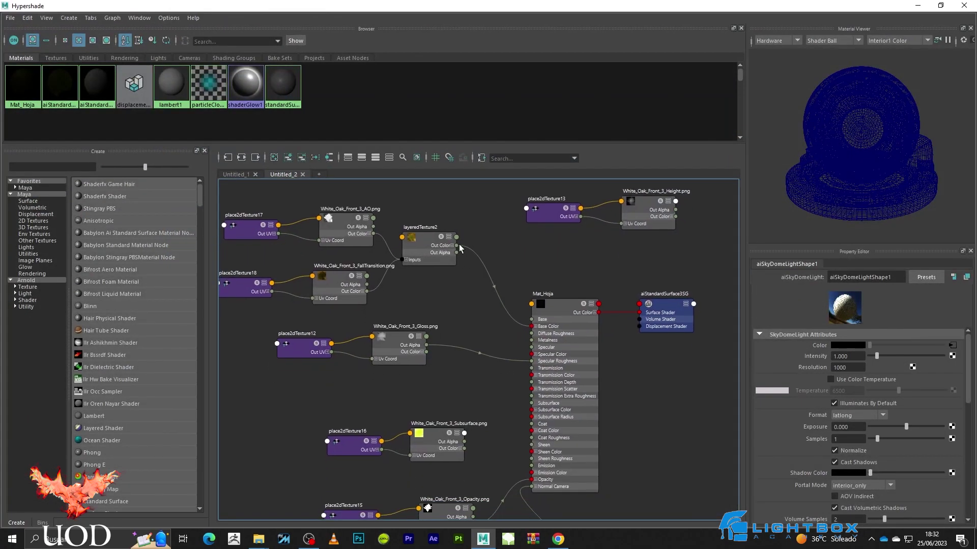
{"action": "left_click_drag", "start_coordinate": [457, 245], "coordinate": [533, 410]}
{"action": "left_click", "coordinate": [559, 307]}
{"action": "left_click_drag", "start_coordinate": [887, 417], "coordinate": [947, 418]}
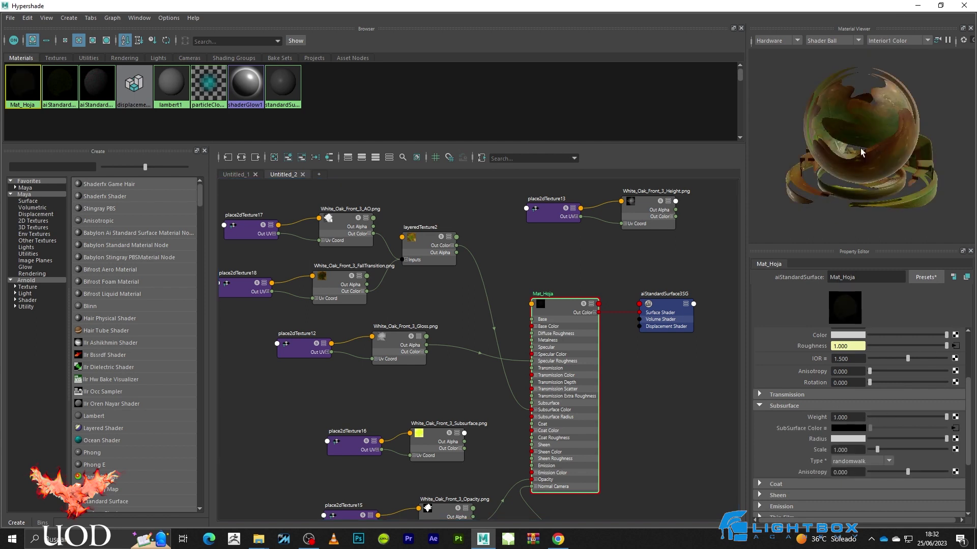
{"action": "left_click", "coordinate": [918, 5]}
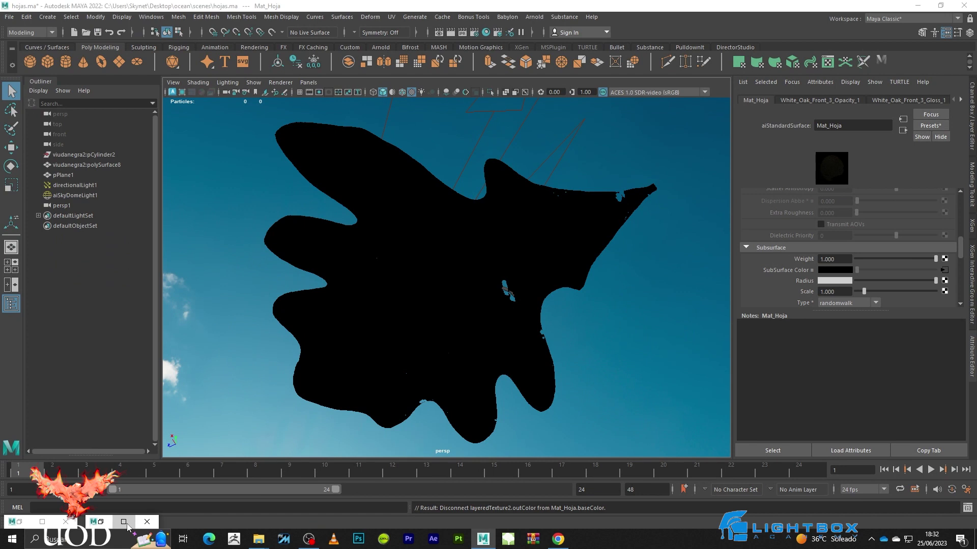
Re-render the leaf in Arnold RenderView and float the window at the lower left
{"action": "left_click", "coordinate": [126, 523]}
{"action": "left_click", "coordinate": [925, 30]}
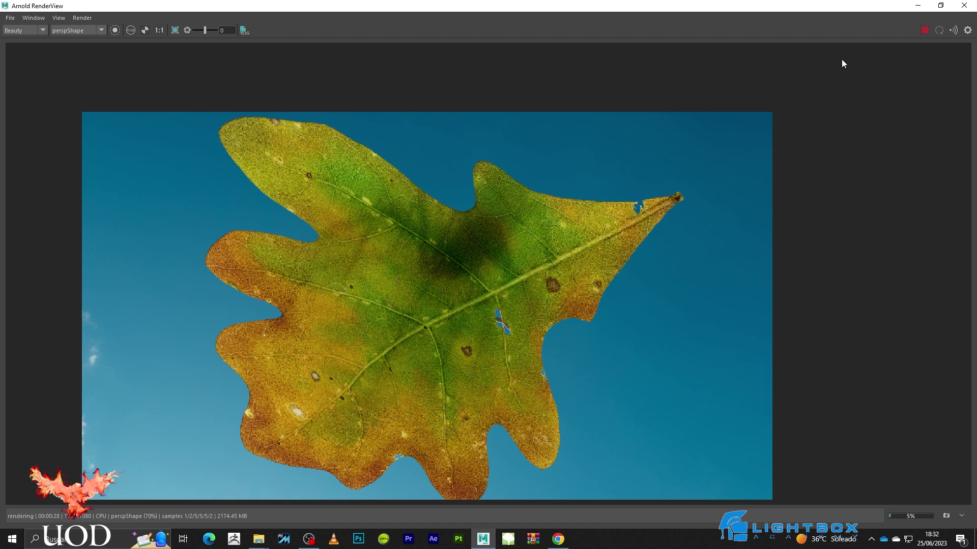
{"action": "left_click", "coordinate": [924, 30]}
{"action": "left_click", "coordinate": [941, 5]}
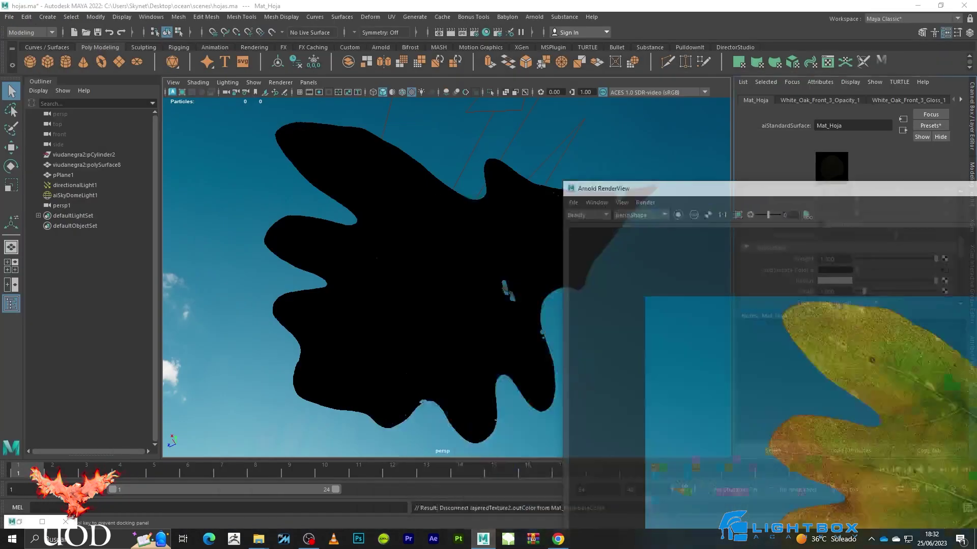
{"action": "left_click_drag", "start_coordinate": [813, 152], "coordinate": [220, 233]}
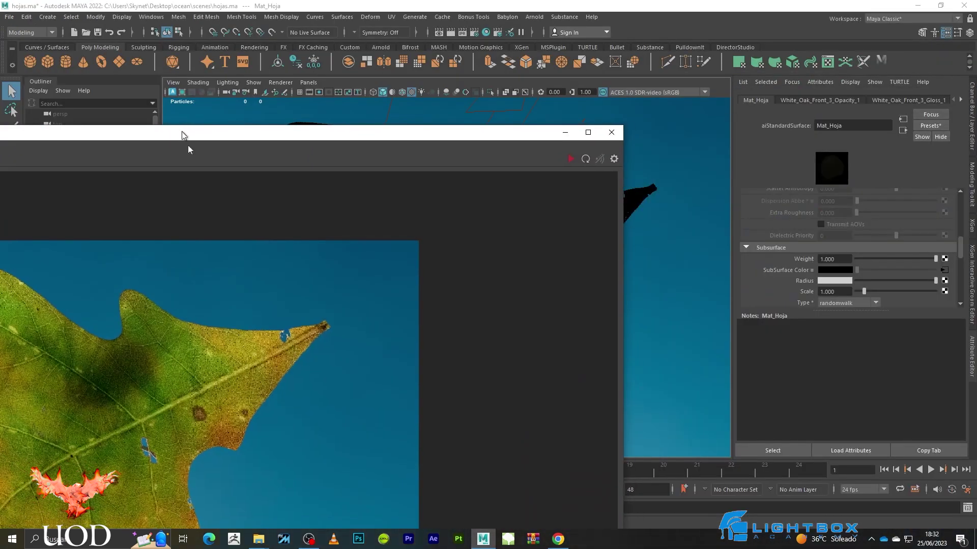
Select pPlane1 and show Mat_Hoja's Subsurface attributes beside the render
{"action": "left_click", "coordinate": [268, 192]}
{"action": "left_click_drag", "start_coordinate": [443, 240], "coordinate": [441, 133]}
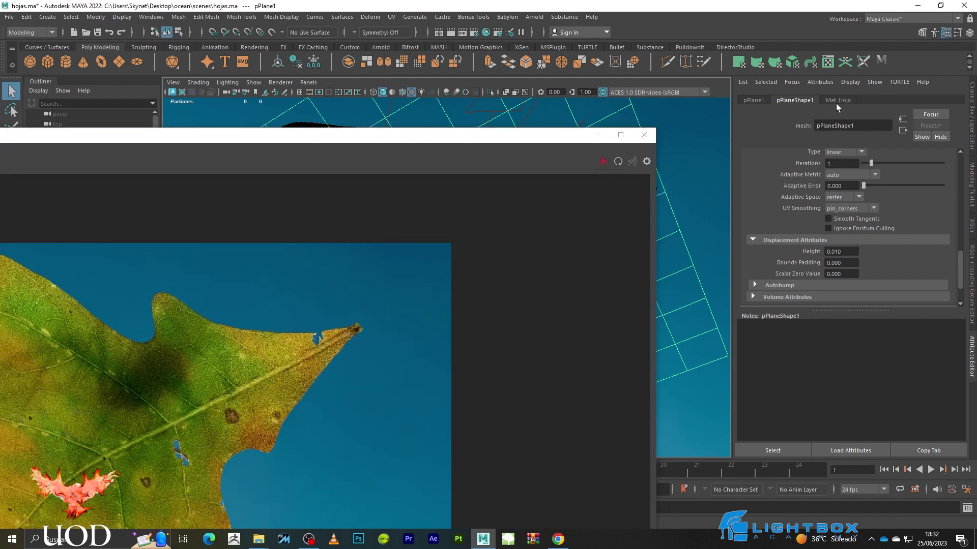
{"action": "left_click", "coordinate": [837, 100]}
{"action": "scroll", "coordinate": [794, 208], "scroll_direction": "down", "scroll_amount": 5}
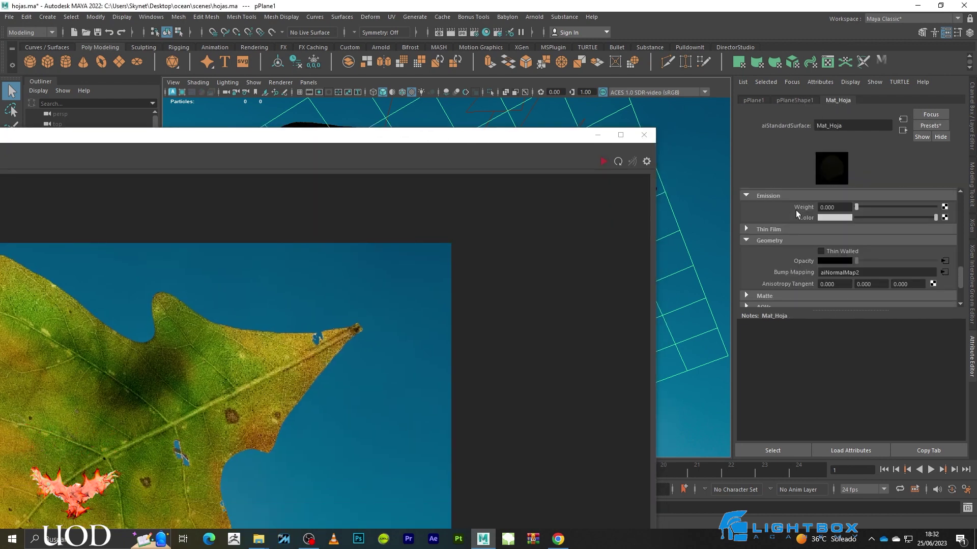
{"action": "scroll", "coordinate": [795, 210], "scroll_direction": "up", "scroll_amount": 2}
{"action": "scroll", "coordinate": [796, 210], "scroll_direction": "up", "scroll_amount": 2}
{"action": "scroll", "coordinate": [796, 209], "scroll_direction": "up", "scroll_amount": 2}
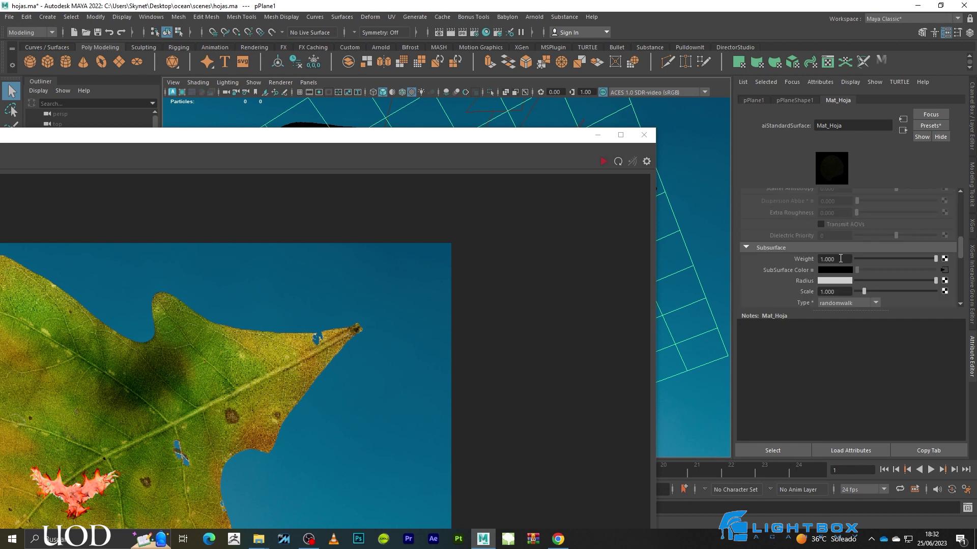
{"action": "mouse_move", "coordinate": [505, 136]}
{"action": "left_mouse_down"}
{"action": "mouse_move", "coordinate": [643, 70]}
{"action": "mouse_move", "coordinate": [613, 71]}
{"action": "left_mouse_up"}
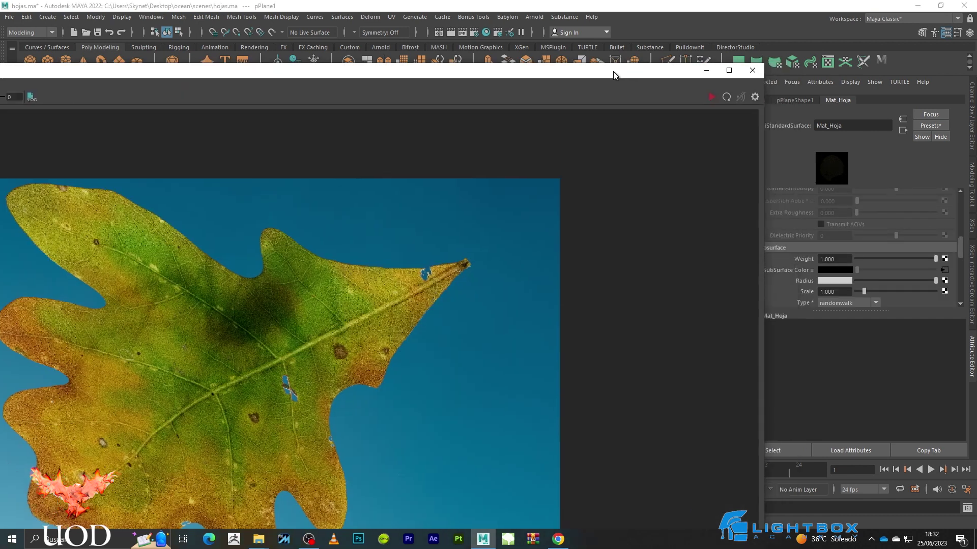
Try different subsurface radius values and subsurface scales between about 0.5 and 7.5
{"action": "left_click_drag", "start_coordinate": [935, 281], "coordinate": [865, 283]}
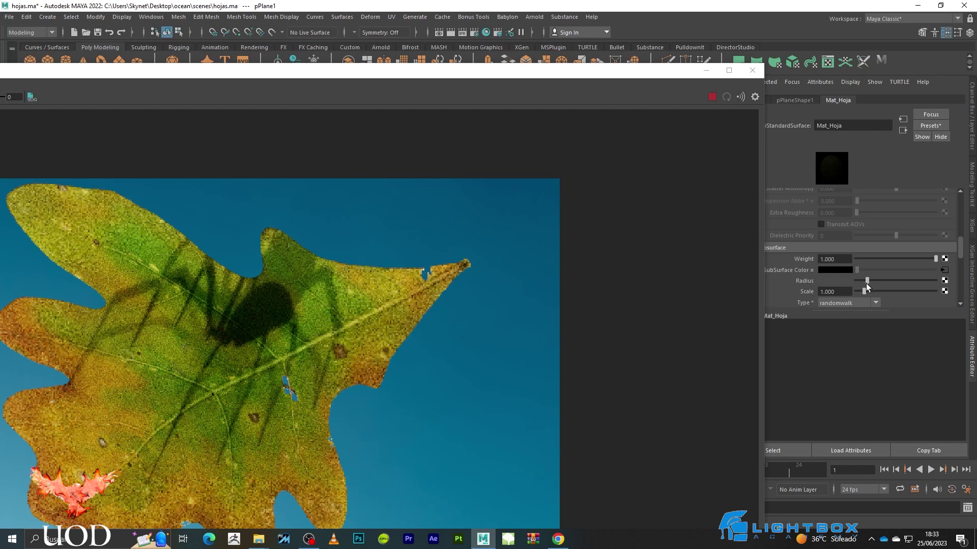
{"action": "left_click_drag", "start_coordinate": [865, 282], "coordinate": [921, 282]}
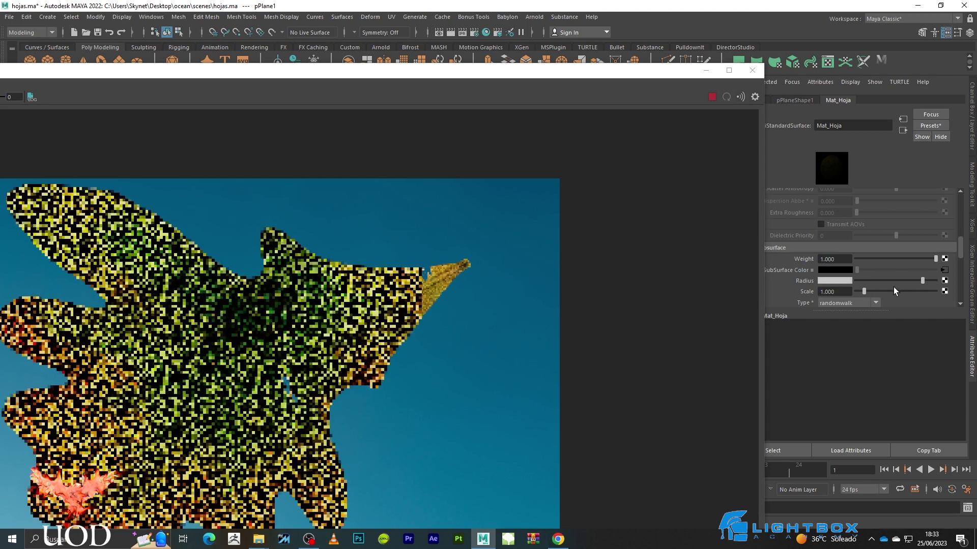
{"action": "left_click", "coordinate": [900, 282]}
{"action": "left_click", "coordinate": [935, 281]}
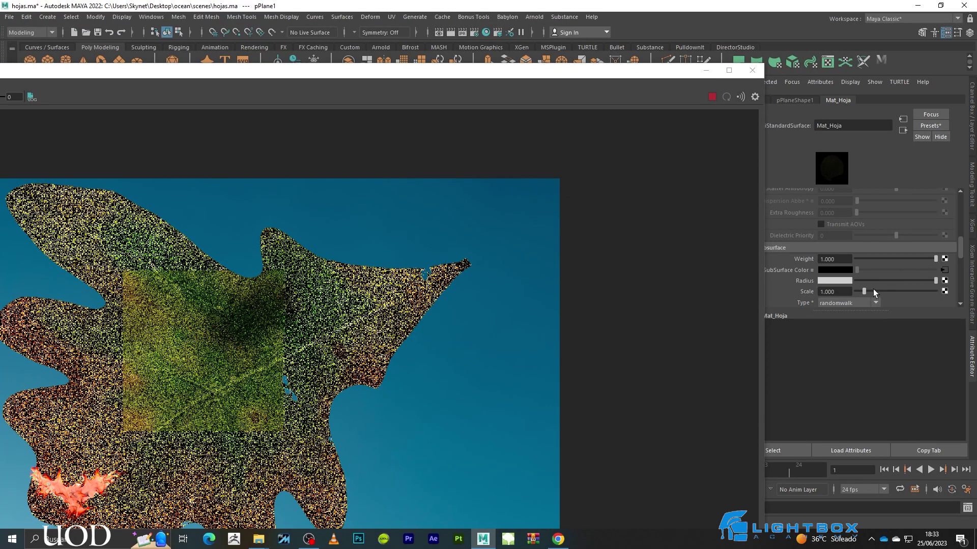
{"action": "left_click", "coordinate": [915, 294]}
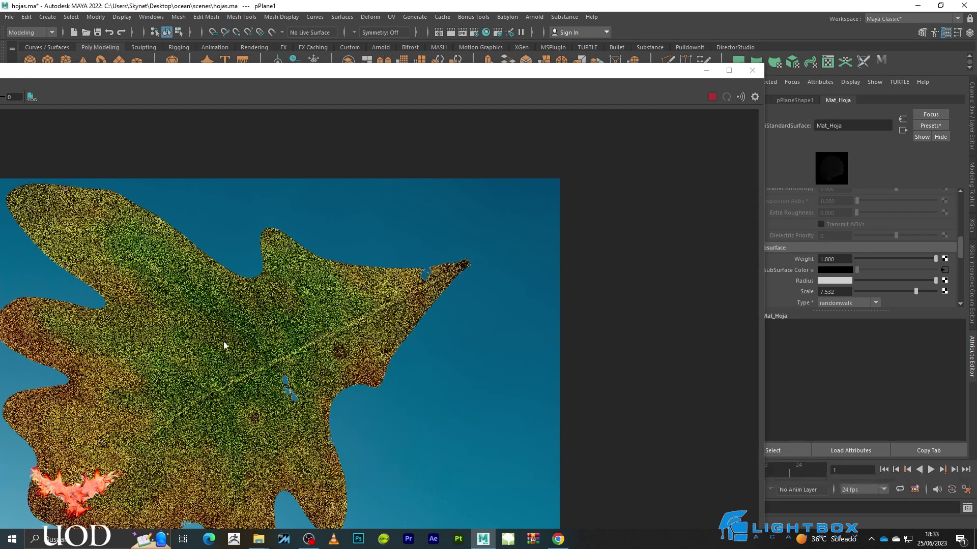
{"action": "left_click", "coordinate": [861, 290]}
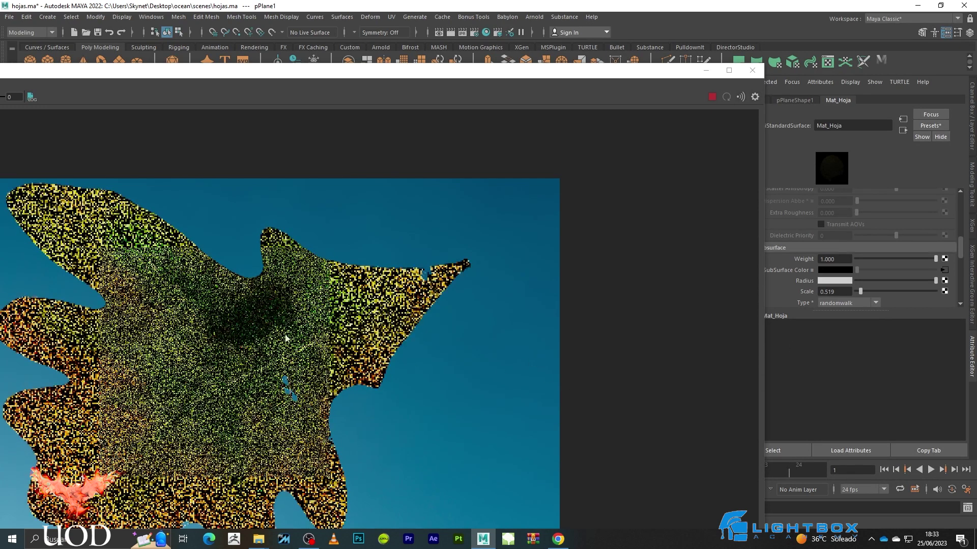
Set the subsurface scale to 1 and the subsurface radius colour to red
{"action": "double_click", "coordinate": [844, 290]}
{"action": "type", "text": "1"}
{"action": "key", "text": "Return"}
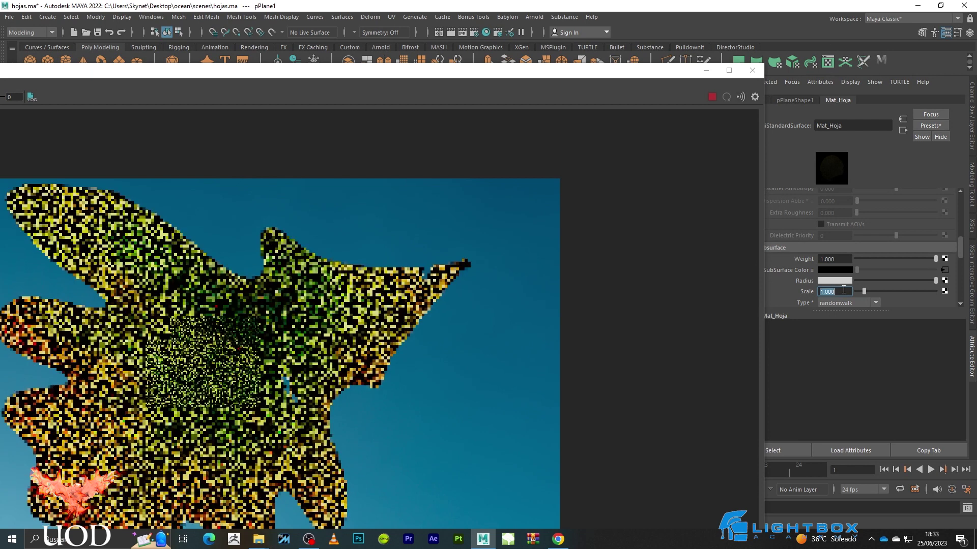
{"action": "left_click", "coordinate": [834, 280]}
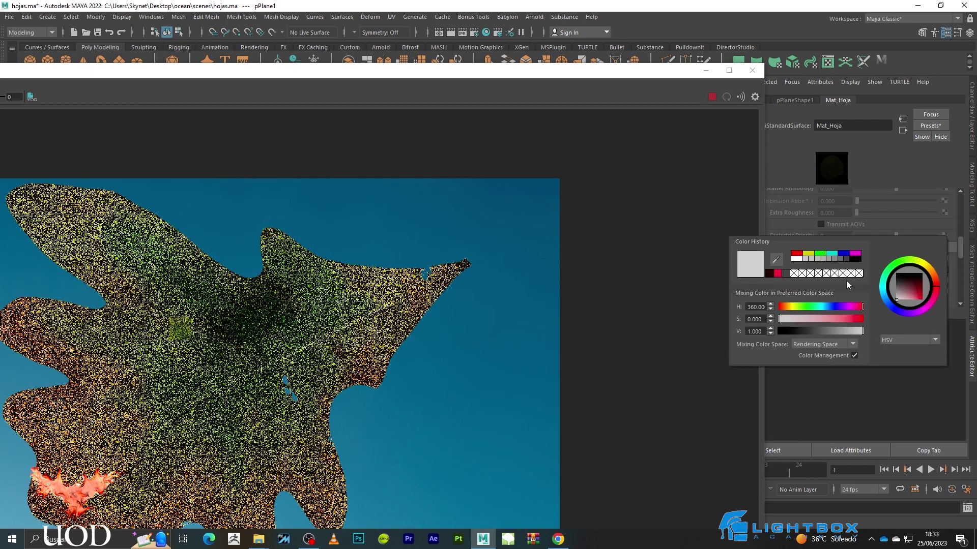
{"action": "left_click", "coordinate": [777, 273]}
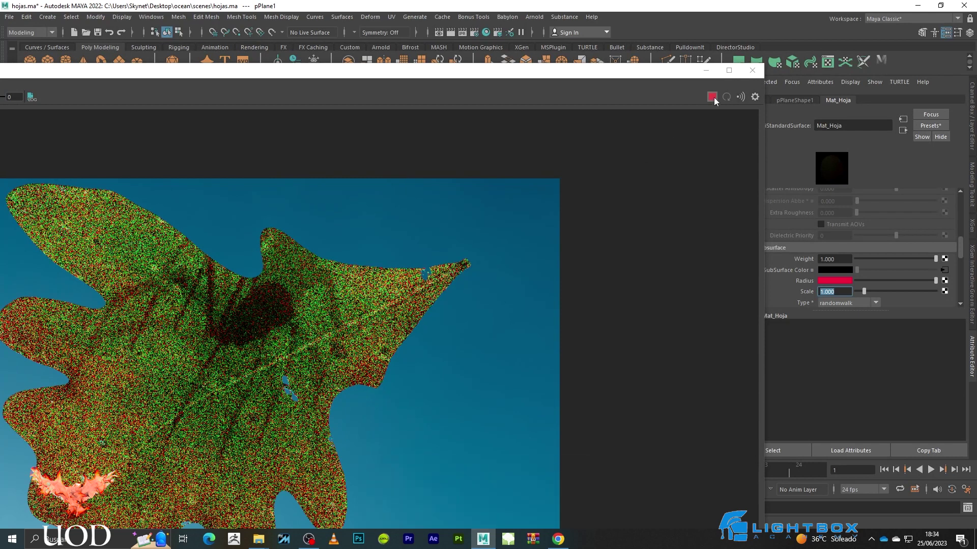
{"action": "left_click", "coordinate": [706, 72]}
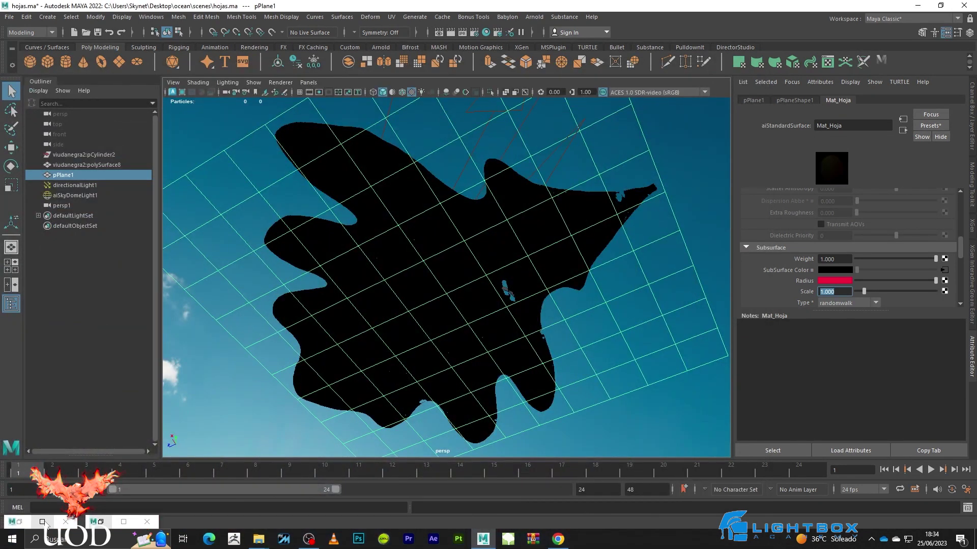
Move the subsurface texture nodes aside in Hypershade and add an aiMultiply node
{"action": "left_click", "coordinate": [45, 522]}
{"action": "middle_click_drag", "start_coordinate": [455, 362], "coordinate": [466, 337], "text": "alt"}
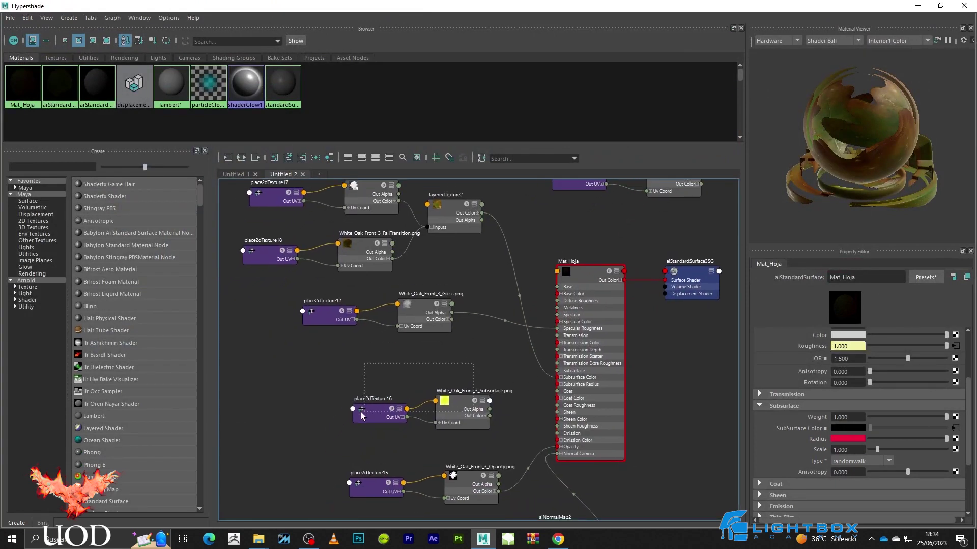
{"action": "left_click_drag", "start_coordinate": [442, 362], "coordinate": [362, 407]}
{"action": "left_click_drag", "start_coordinate": [447, 407], "coordinate": [370, 398]}
{"action": "left_click", "coordinate": [495, 381]}
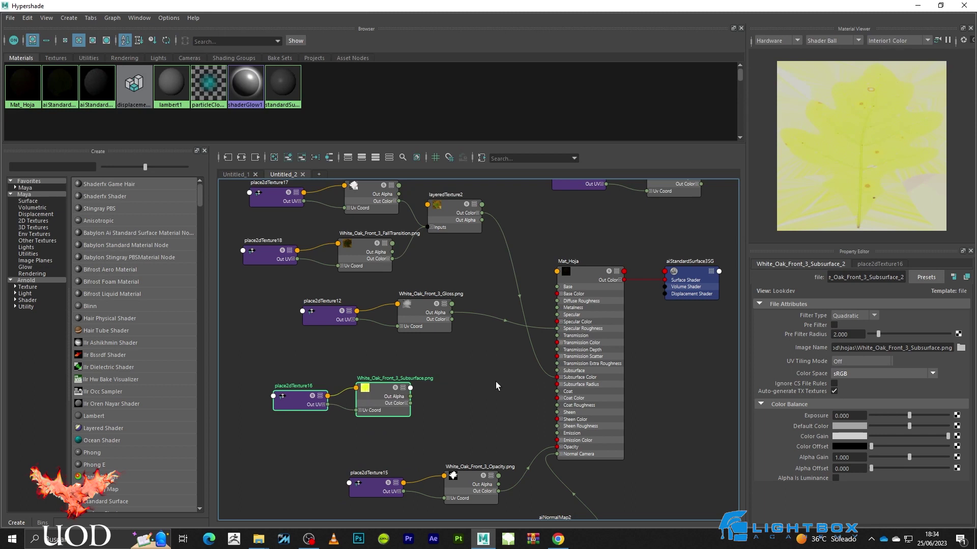
{"action": "type", "text": "ai"}
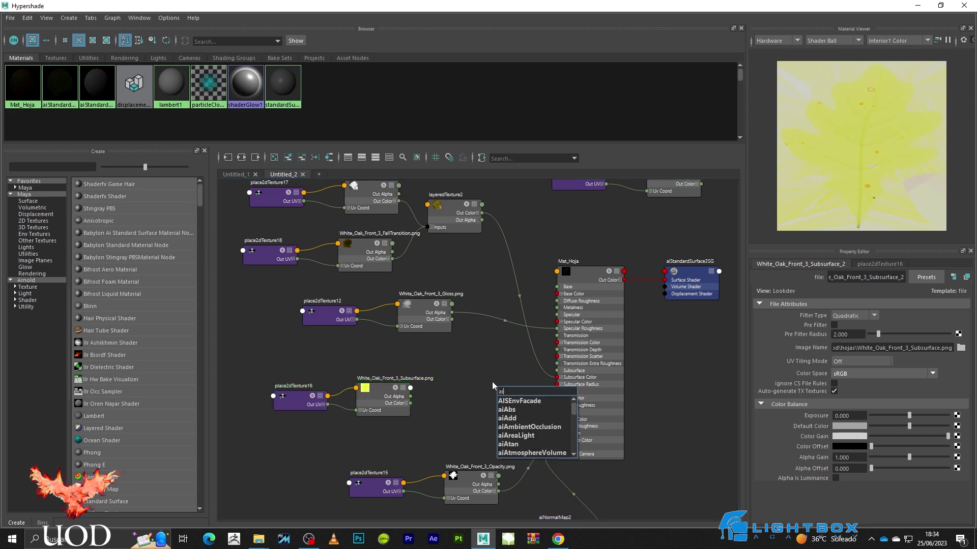
{"action": "type", "text": "mul"}
{"action": "key", "text": "Return"}
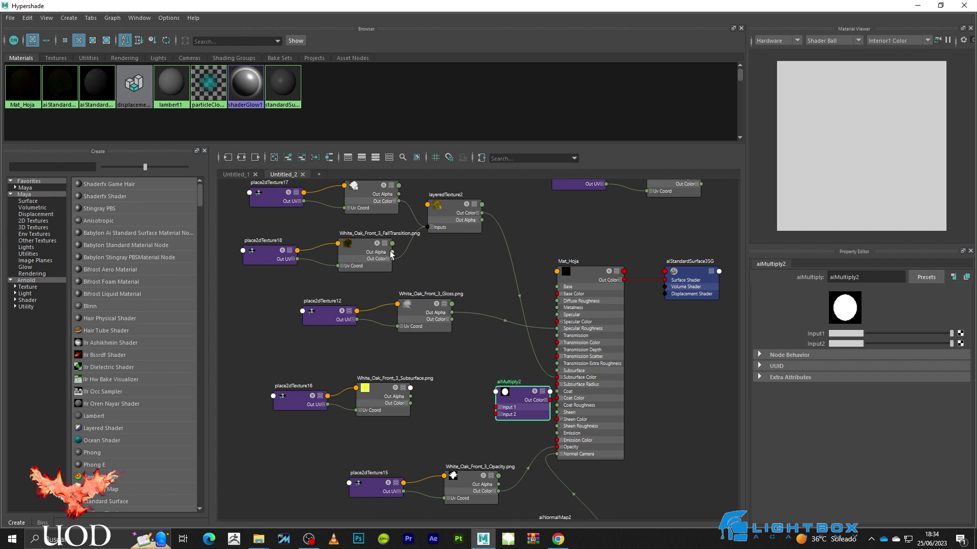
Multiply the FallTransition and Subsurface textures and feed the result into Mat_Hoja's Subsurface Radius
{"action": "left_click_drag", "start_coordinate": [393, 259], "coordinate": [505, 407]}
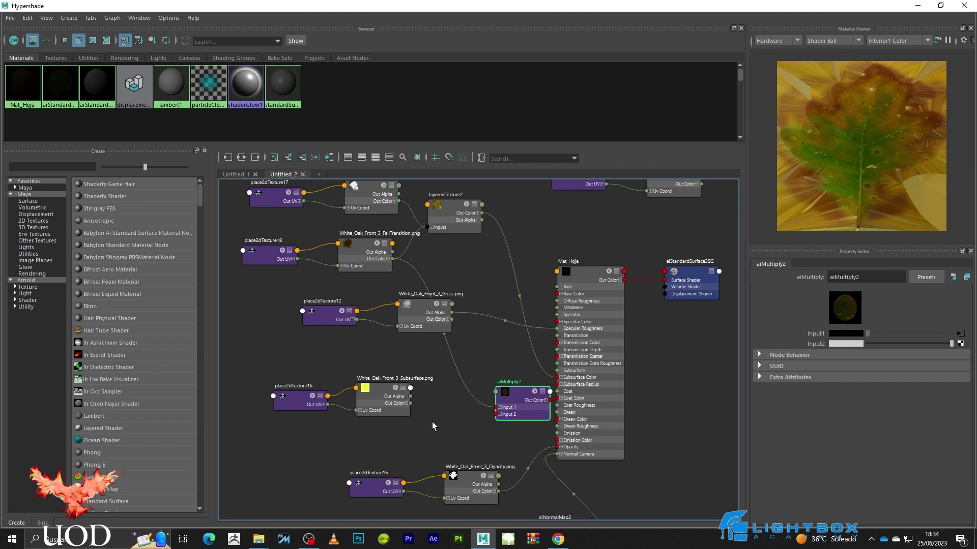
{"action": "left_click_drag", "start_coordinate": [411, 404], "coordinate": [497, 414]}
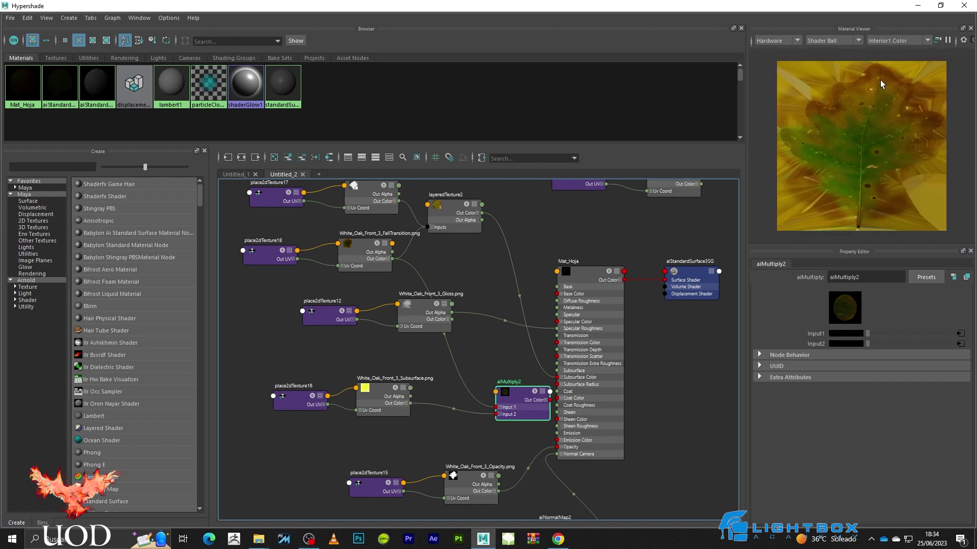
{"action": "left_click_drag", "start_coordinate": [533, 392], "coordinate": [483, 389]}
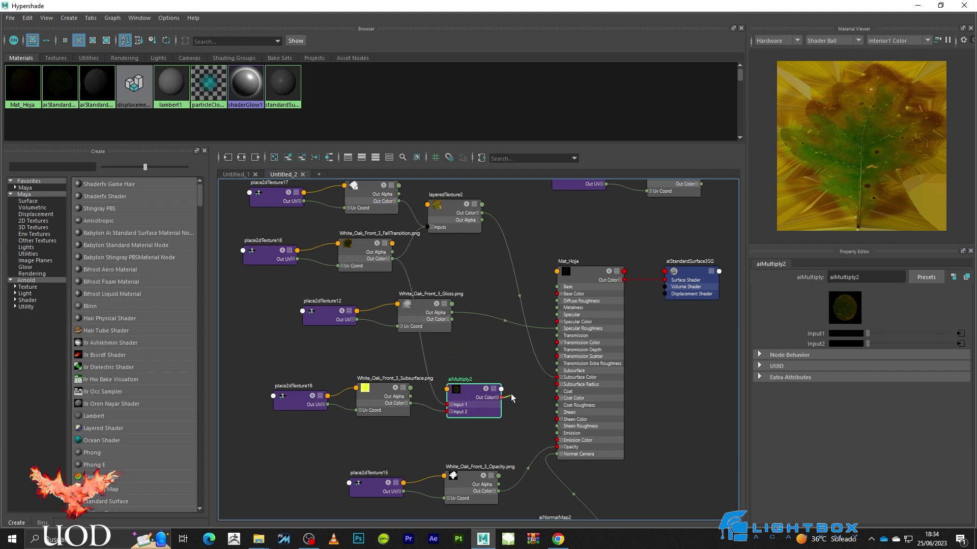
{"action": "left_click_drag", "start_coordinate": [501, 397], "coordinate": [557, 384]}
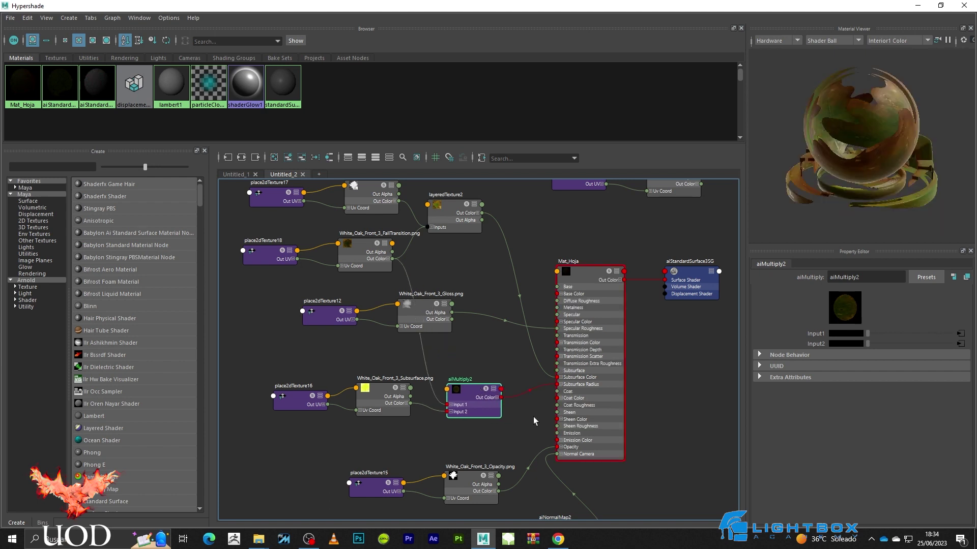
{"action": "left_click", "coordinate": [533, 416]}
{"action": "left_click", "coordinate": [918, 6]}
Refresh the Arnold render of the leaf, then return to the scene and select pPlane1
{"action": "left_click", "coordinate": [123, 523]}
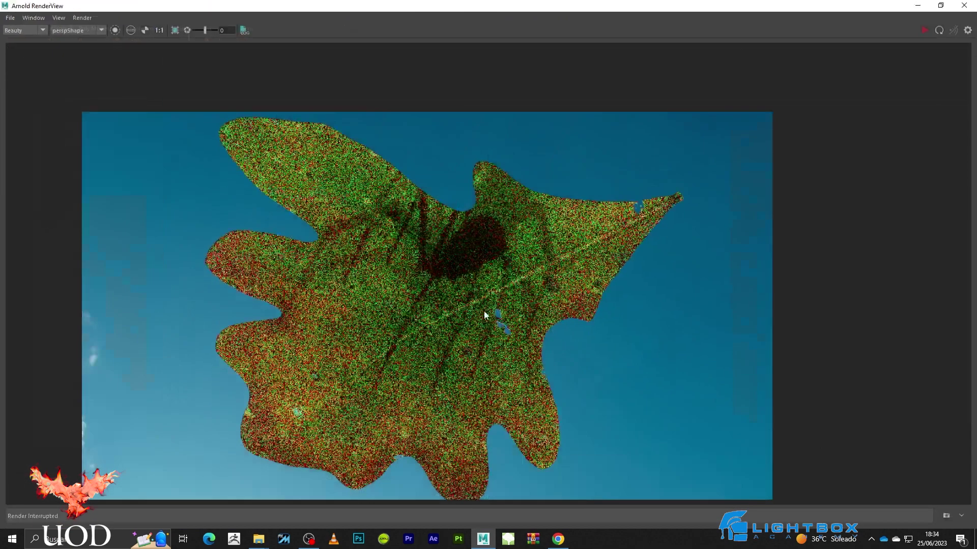
{"action": "left_click", "coordinate": [924, 29]}
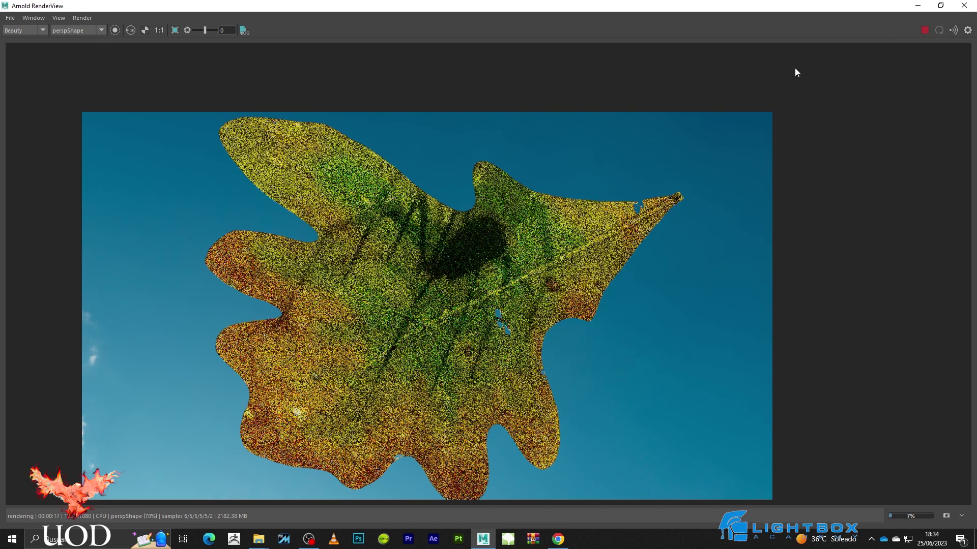
{"action": "left_click", "coordinate": [917, 5]}
{"action": "left_click", "coordinate": [565, 229]}
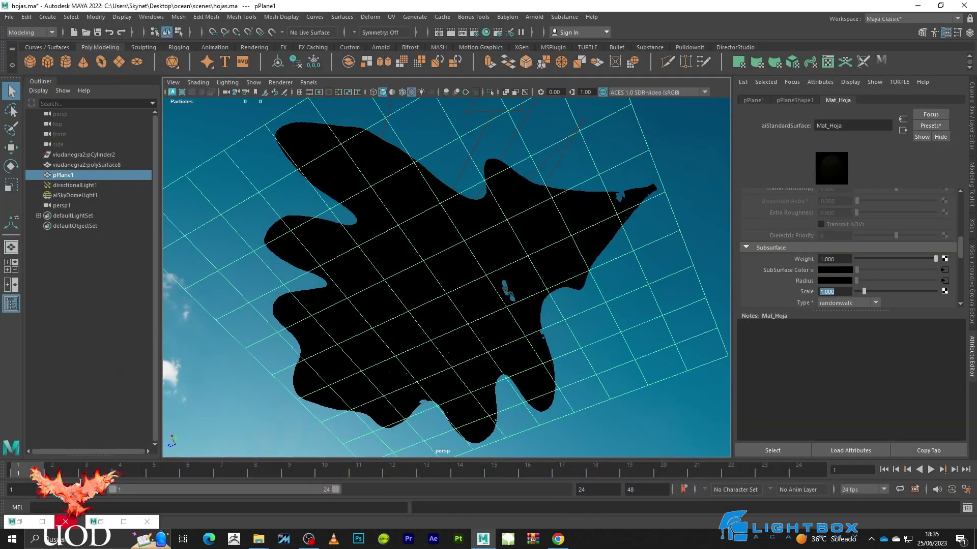
Give aiStandardSurface3SG a displacement shader driven by a File texture using the Height map
{"action": "left_click", "coordinate": [42, 521]}
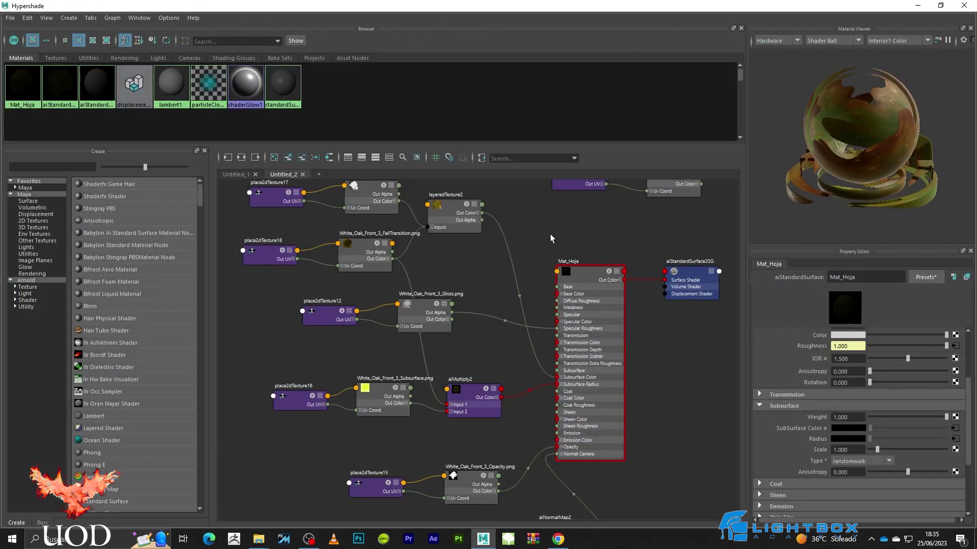
{"action": "middle_click_drag", "start_coordinate": [550, 234], "coordinate": [550, 213]}
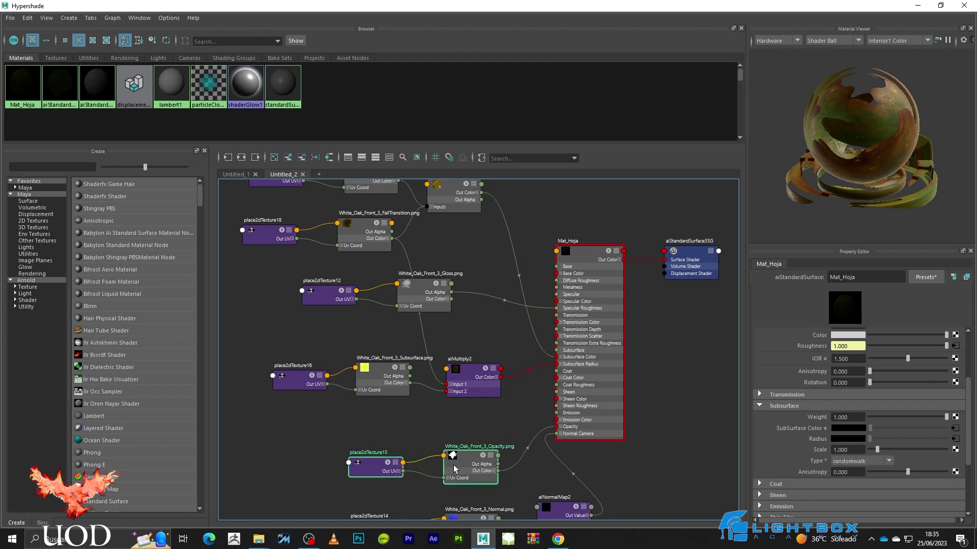
{"action": "left_click_drag", "start_coordinate": [456, 469], "coordinate": [440, 439]}
{"action": "left_click", "coordinate": [540, 508]}
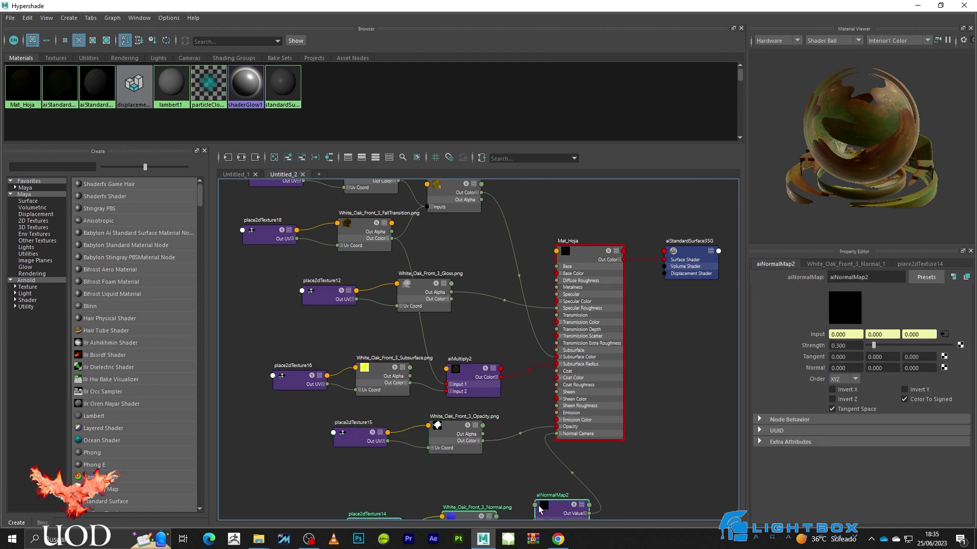
{"action": "mouse_move", "coordinate": [503, 325]}
{"action": "middle_mouse_down"}
{"action": "mouse_move", "coordinate": [503, 446]}
{"action": "mouse_move", "coordinate": [423, 427]}
{"action": "middle_mouse_up"}
{"action": "left_click", "coordinate": [615, 352]}
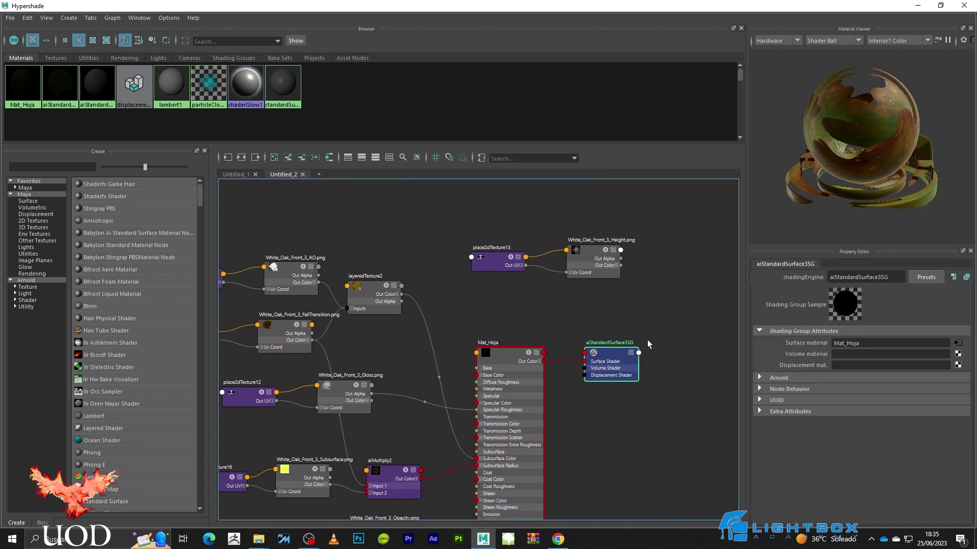
{"action": "left_click", "coordinate": [957, 366]}
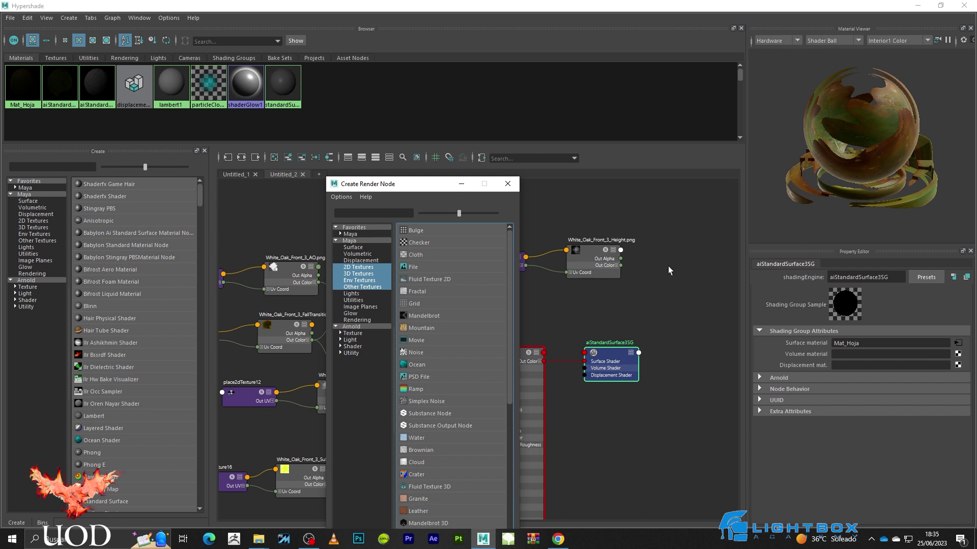
{"action": "left_click", "coordinate": [515, 189]}
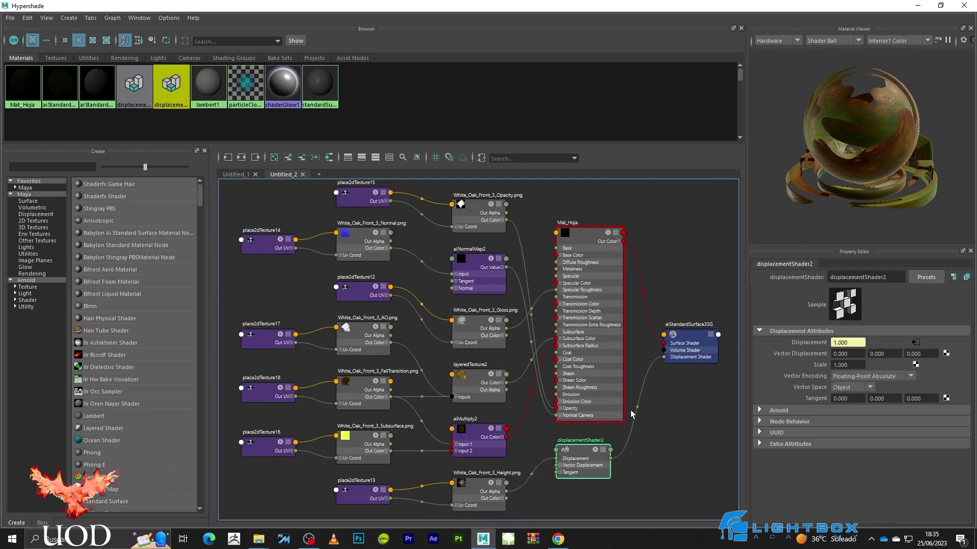
{"action": "left_click", "coordinate": [919, 5]}
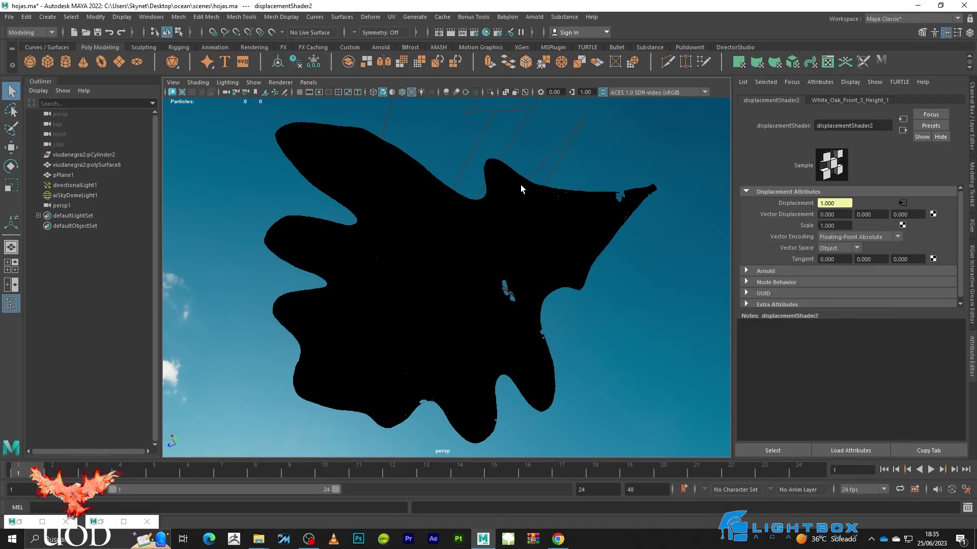
{"action": "left_click", "coordinate": [520, 185]}
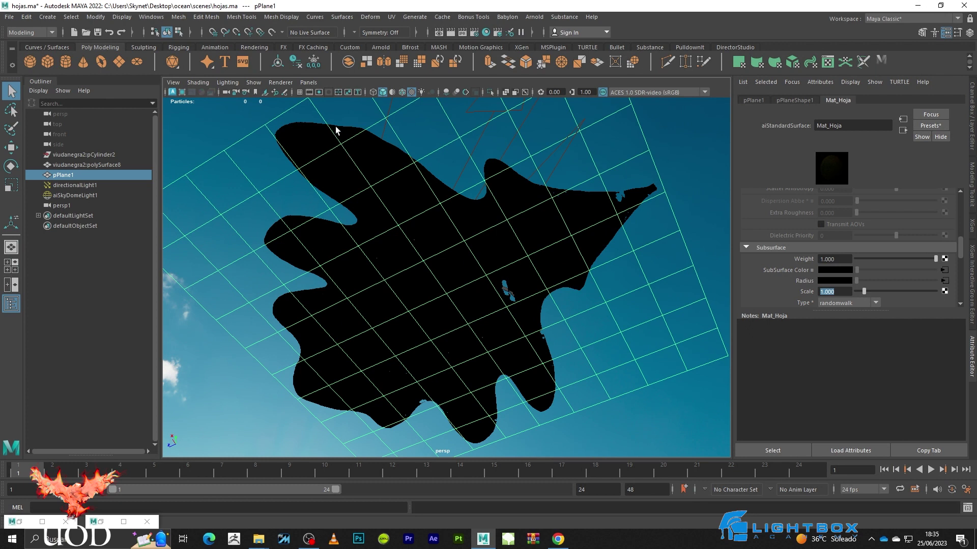
{"action": "left_click", "coordinate": [50, 522]}
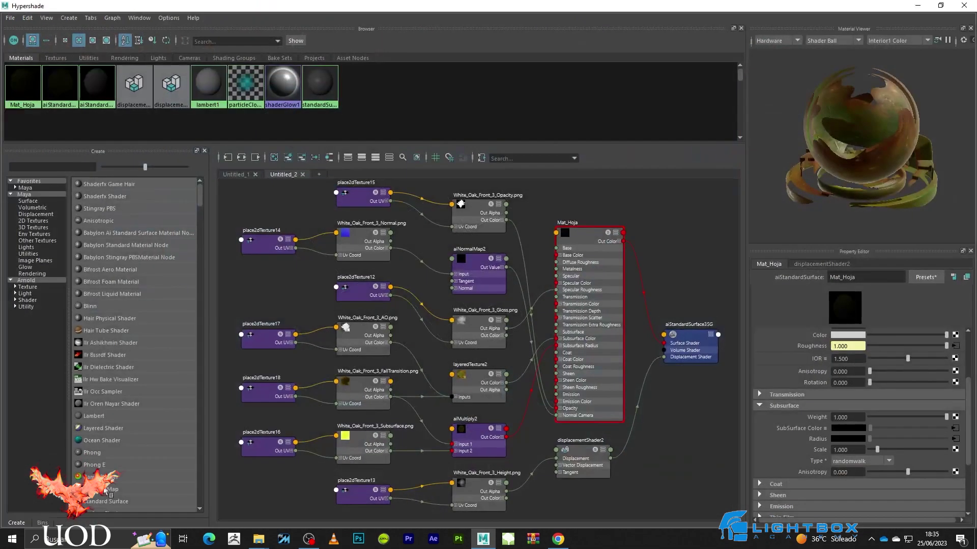
{"action": "left_click", "coordinate": [919, 6]}
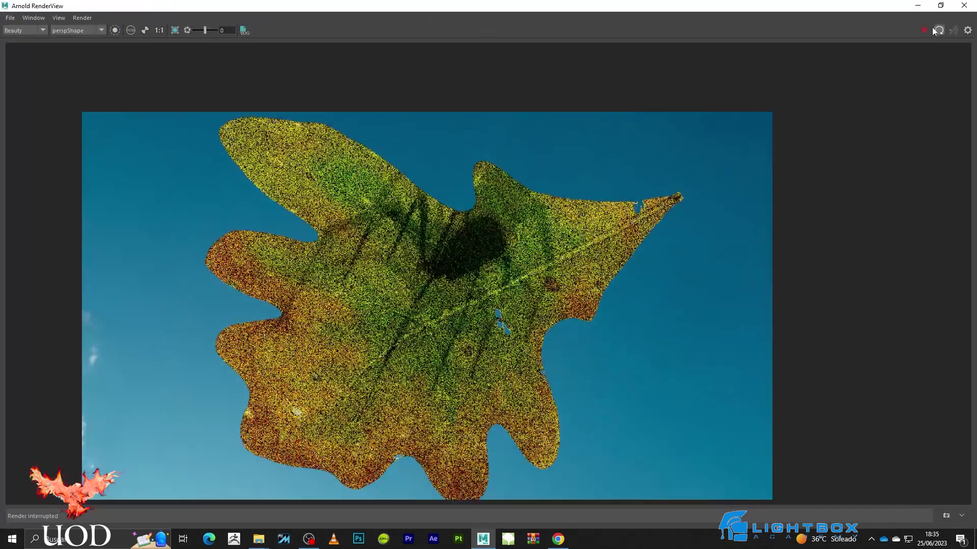
Re-render the displaced leaf in Arnold with Wireframe debug shading
{"action": "left_click", "coordinate": [935, 30]}
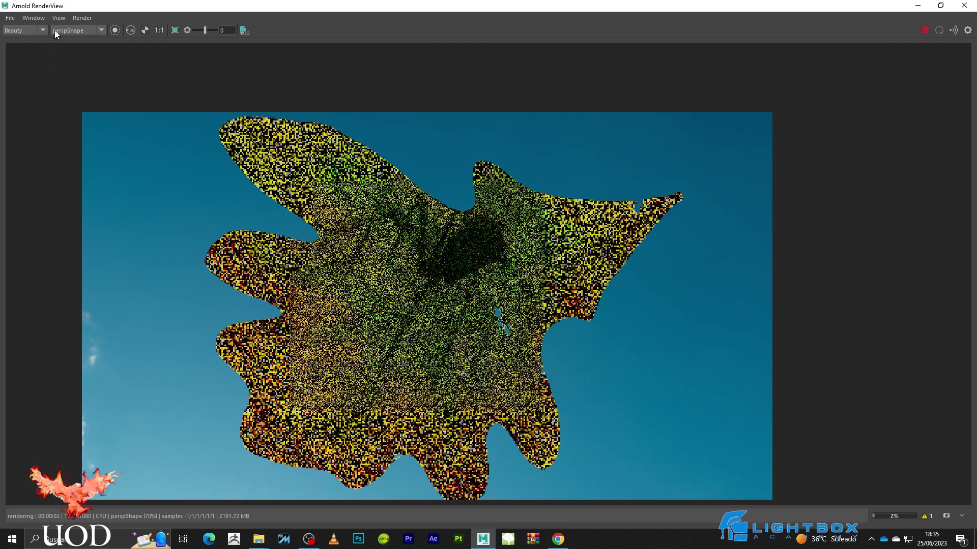
{"action": "left_click", "coordinate": [80, 19]}
{"action": "mouse_move", "coordinate": [103, 140]}
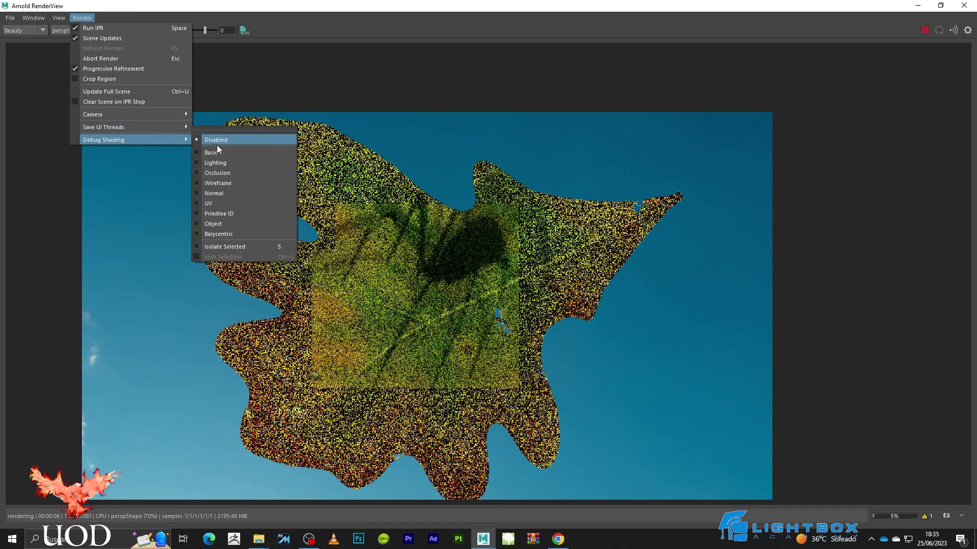
{"action": "left_click", "coordinate": [221, 185]}
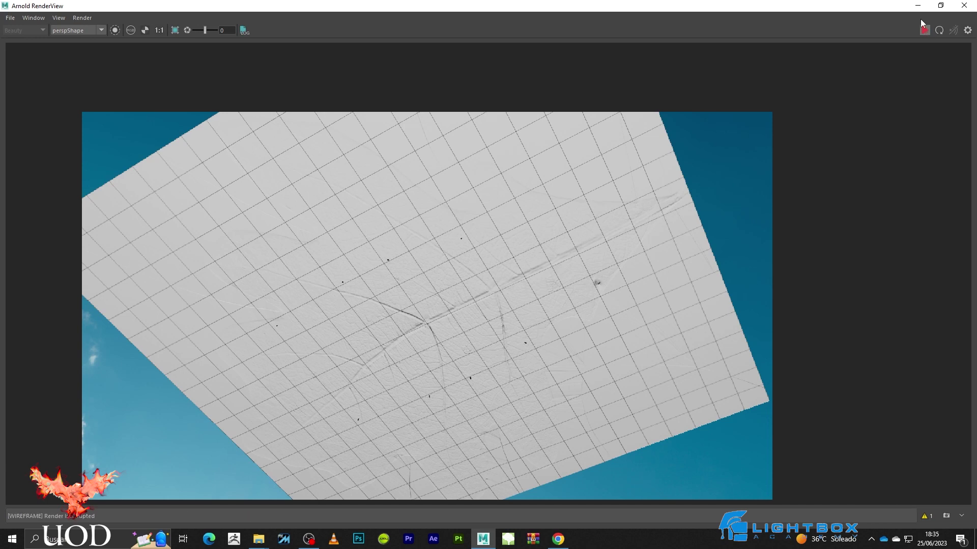
{"action": "left_click", "coordinate": [917, 5]}
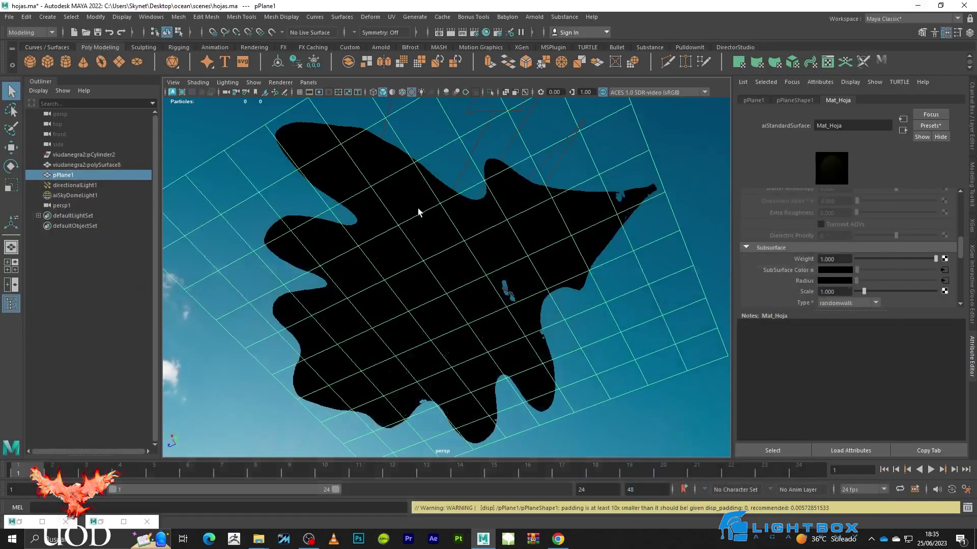
Set pPlaneShape1's Arnold Subdivision Type to none
{"action": "left_click", "coordinate": [791, 100]}
{"action": "scroll", "coordinate": [770, 213], "scroll_direction": "down", "scroll_amount": 2}
{"action": "scroll", "coordinate": [789, 234], "scroll_direction": "down", "scroll_amount": 2}
{"action": "double_click", "coordinate": [852, 253]}
{"action": "scroll", "coordinate": [796, 229], "scroll_direction": "up", "scroll_amount": 2}
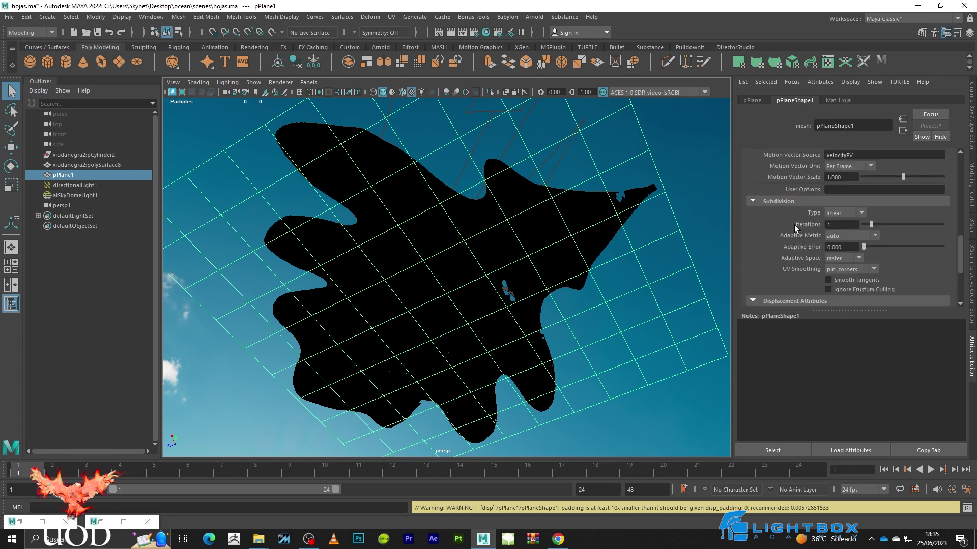
{"action": "left_click", "coordinate": [843, 213]}
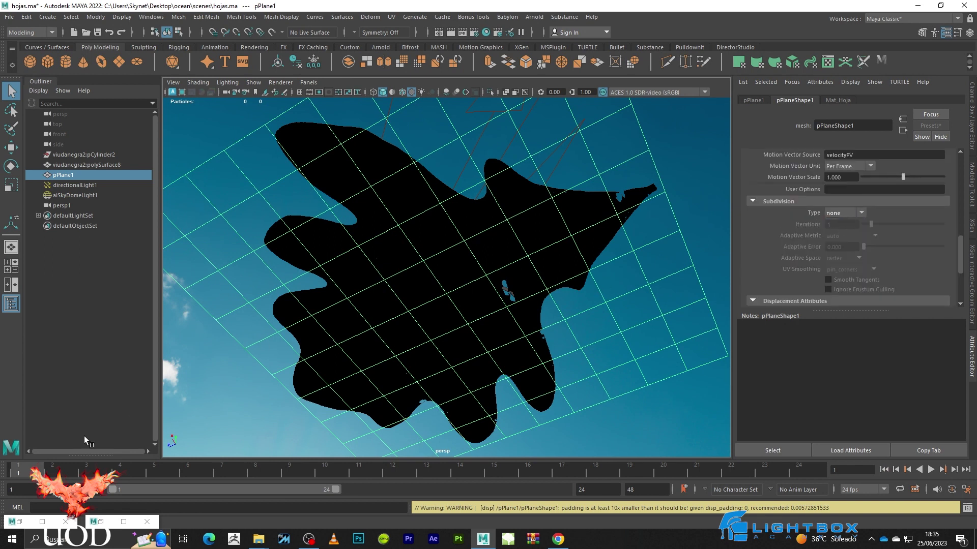
Re-render in Arnold RenderView to see the displaced leaf and spider in wireframe
{"action": "left_click", "coordinate": [43, 522]}
{"action": "left_click", "coordinate": [917, 5]}
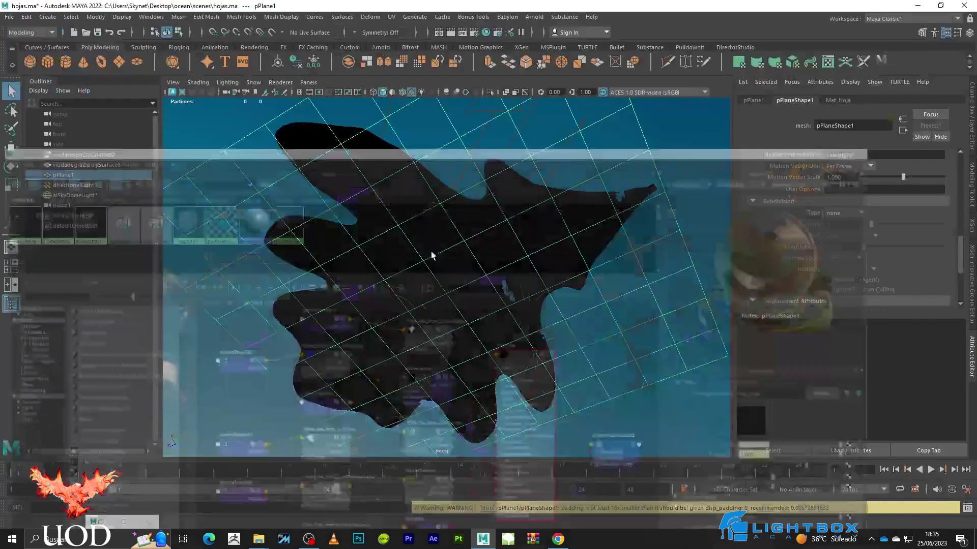
{"action": "left_click", "coordinate": [122, 521]}
{"action": "left_click", "coordinate": [939, 30]}
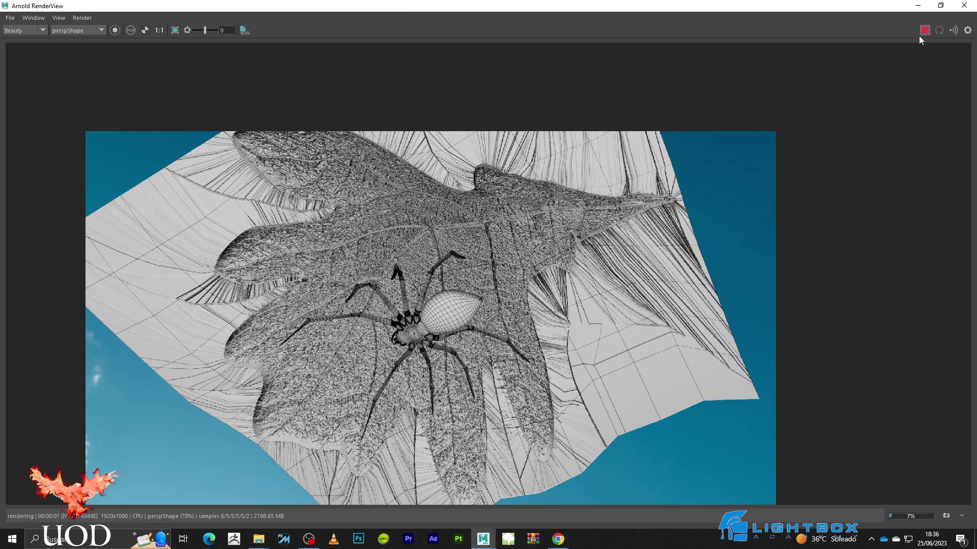
Orbit the persp camera to a low side view of the spider and re-render in Arnold
{"action": "left_click", "coordinate": [918, 5]}
{"action": "left_click_drag", "start_coordinate": [529, 263], "coordinate": [554, 294], "text": "alt"}
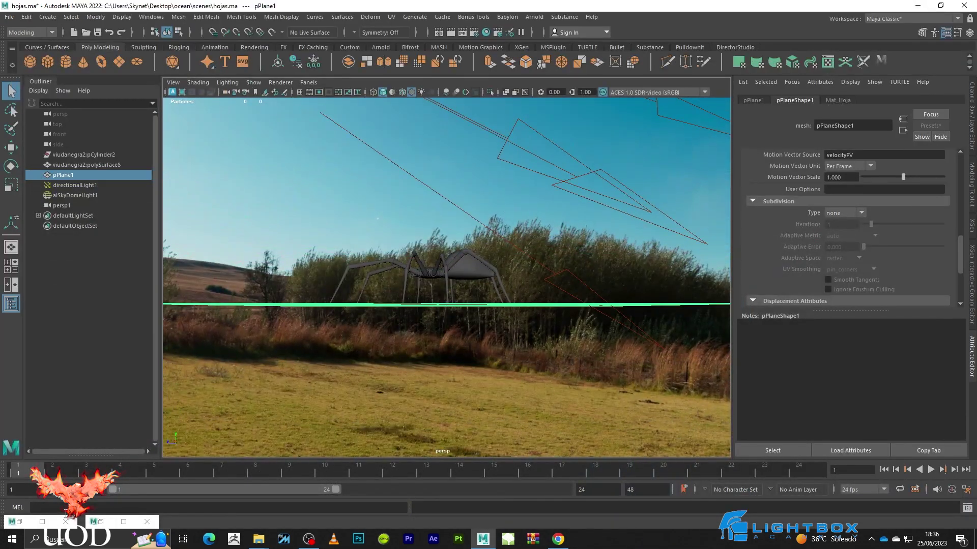
{"action": "left_click", "coordinate": [124, 522]}
{"action": "left_click", "coordinate": [924, 30]}
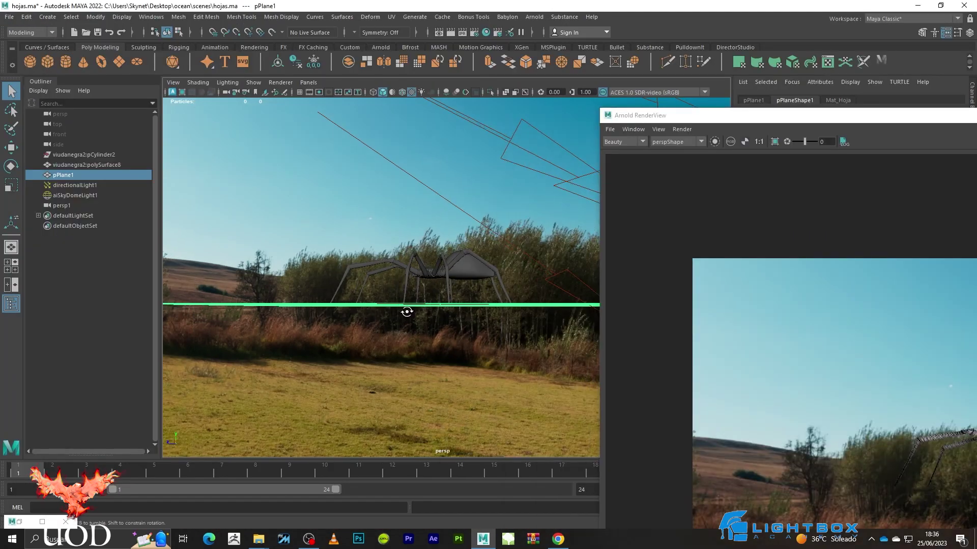
Tumble to a high angle looking down on the spider and leaf, then hide the RenderView
{"action": "left_click_drag", "start_coordinate": [407, 312], "coordinate": [411, 316], "text": "alt"}
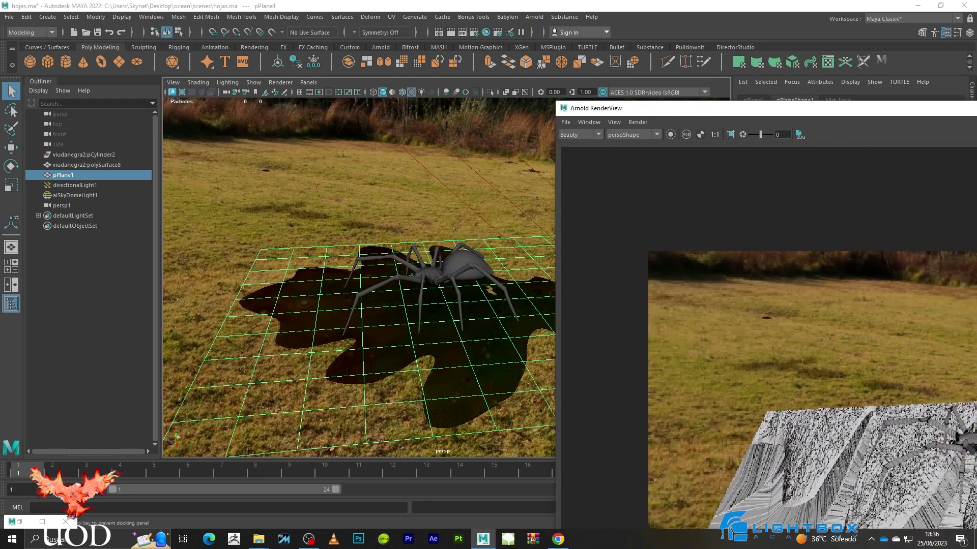
{"action": "left_click_drag", "start_coordinate": [957, 115], "coordinate": [932, 50]}
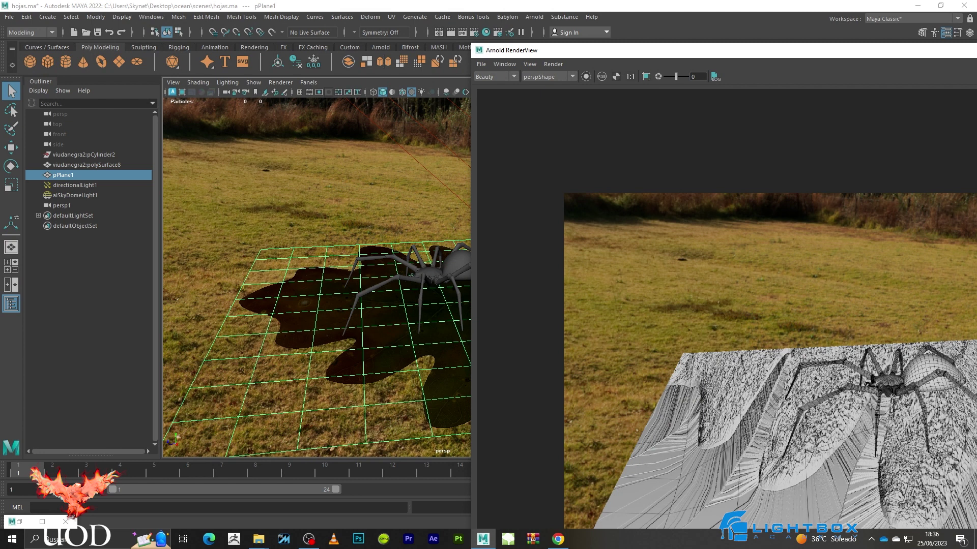
{"action": "key", "text": "super+Down"}
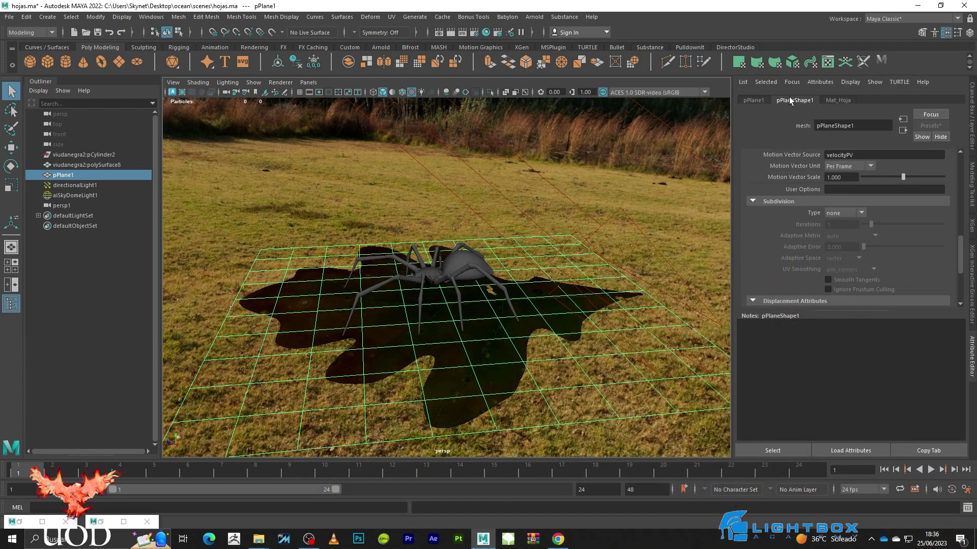
Change pPlaneShape1's Arnold subdivision type from none to linear, keeping Iterations at 1
{"action": "scroll", "coordinate": [788, 152], "scroll_direction": "up", "scroll_amount": 5}
{"action": "scroll", "coordinate": [788, 152], "scroll_direction": "up", "scroll_amount": 5}
{"action": "scroll", "coordinate": [778, 178], "scroll_direction": "up", "scroll_amount": 3}
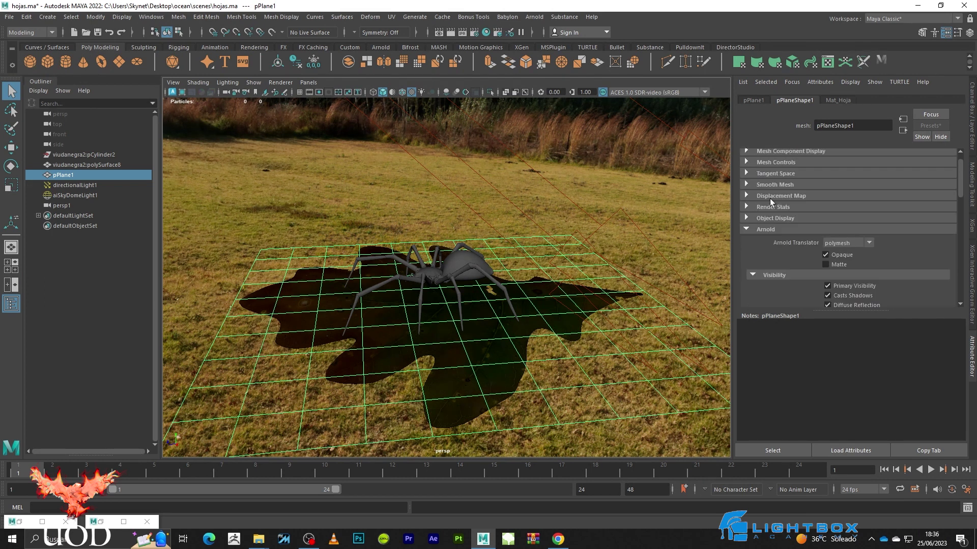
{"action": "left_click", "coordinate": [759, 229]}
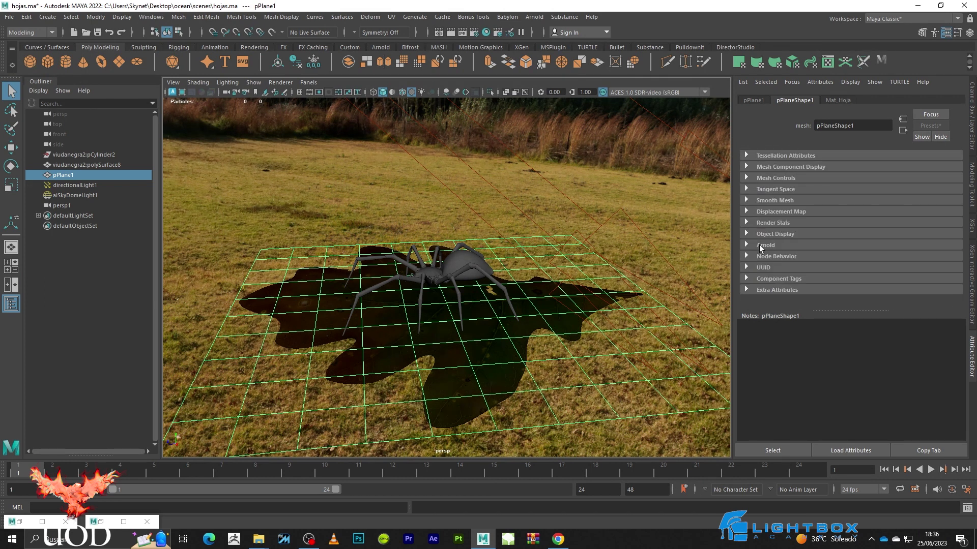
{"action": "left_click", "coordinate": [757, 246]}
{"action": "scroll", "coordinate": [764, 249], "scroll_direction": "down", "scroll_amount": 3}
{"action": "scroll", "coordinate": [764, 249], "scroll_direction": "down", "scroll_amount": 3}
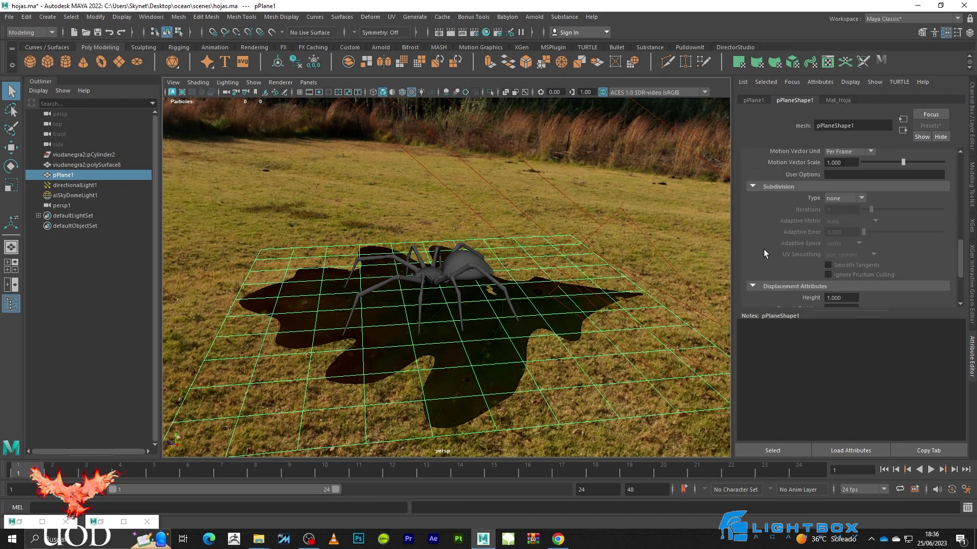
{"action": "left_click", "coordinate": [843, 200]}
{"action": "left_click", "coordinate": [842, 224]}
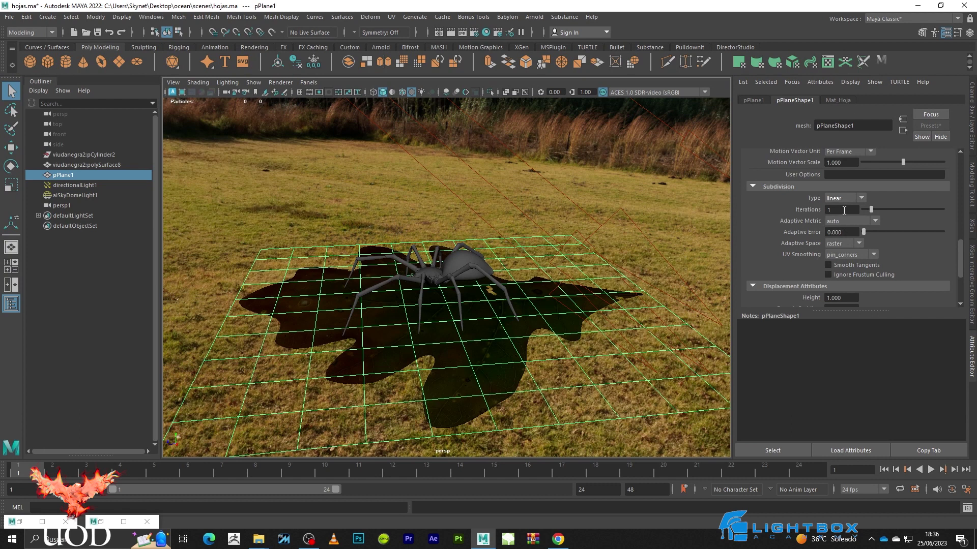
{"action": "scroll", "coordinate": [784, 258], "scroll_direction": "down", "scroll_amount": 3}
{"action": "scroll", "coordinate": [831, 227], "scroll_direction": "up", "scroll_amount": 2}
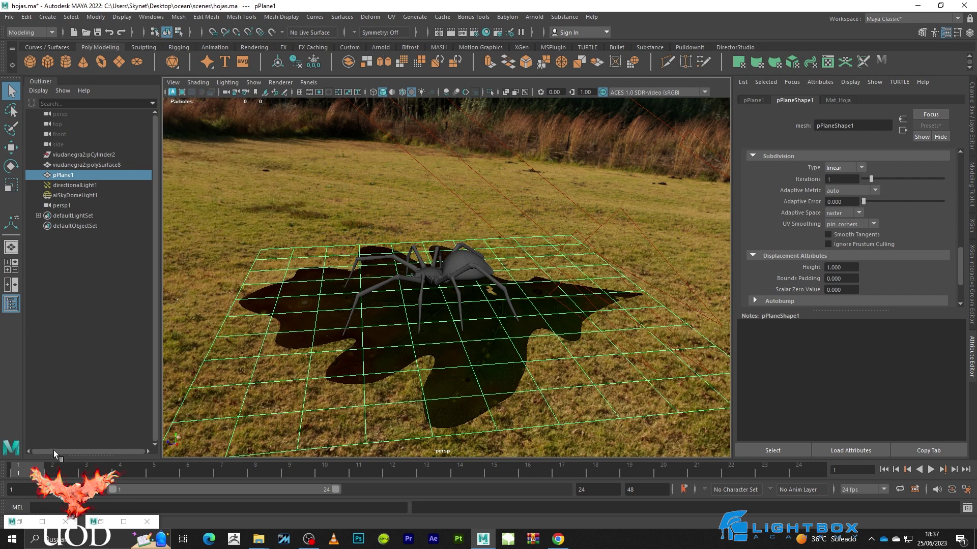
{"action": "scroll", "coordinate": [787, 207], "scroll_direction": "down", "scroll_amount": 2}
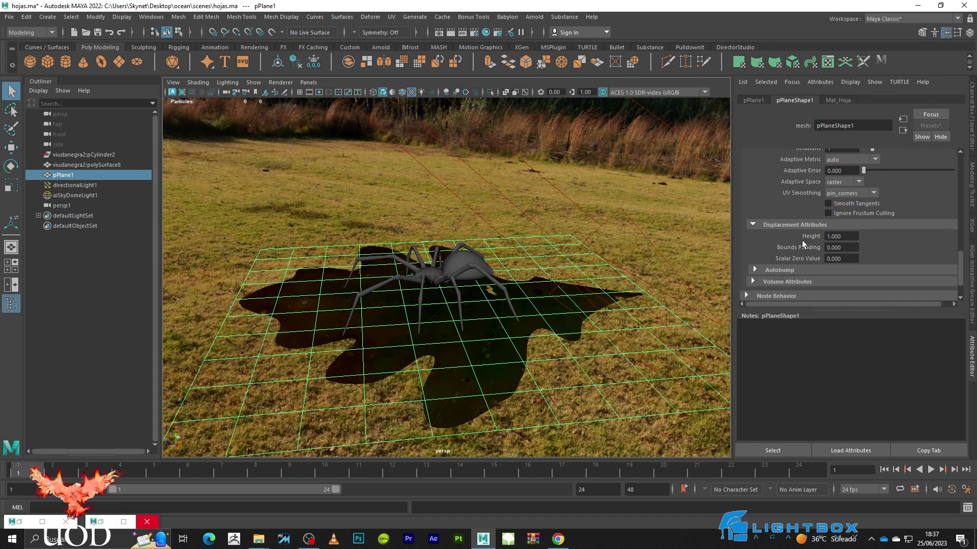
Start an Arnold IPR render from the Render menu and dock the RenderView beside the viewport
{"action": "left_click", "coordinate": [124, 521]}
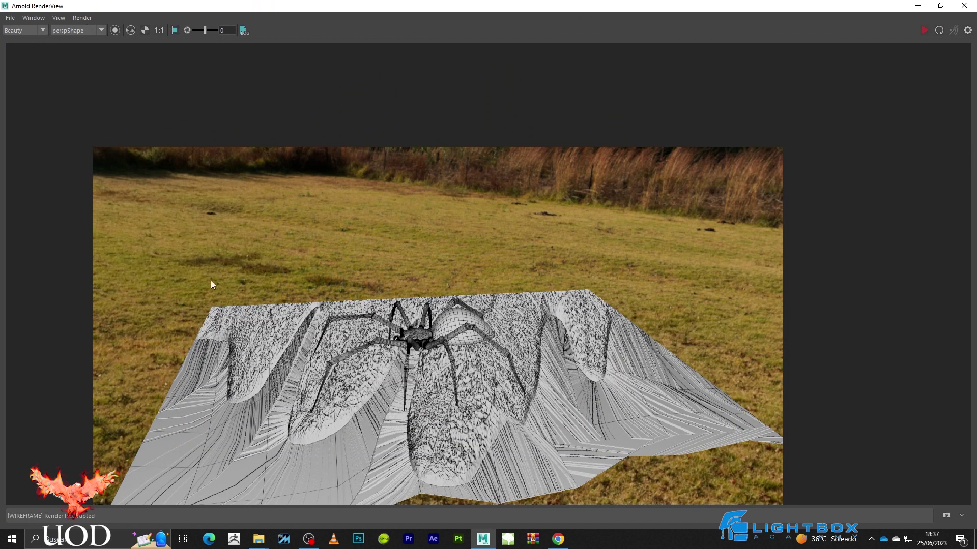
{"action": "left_click", "coordinate": [87, 20]}
{"action": "mouse_move", "coordinate": [103, 139]}
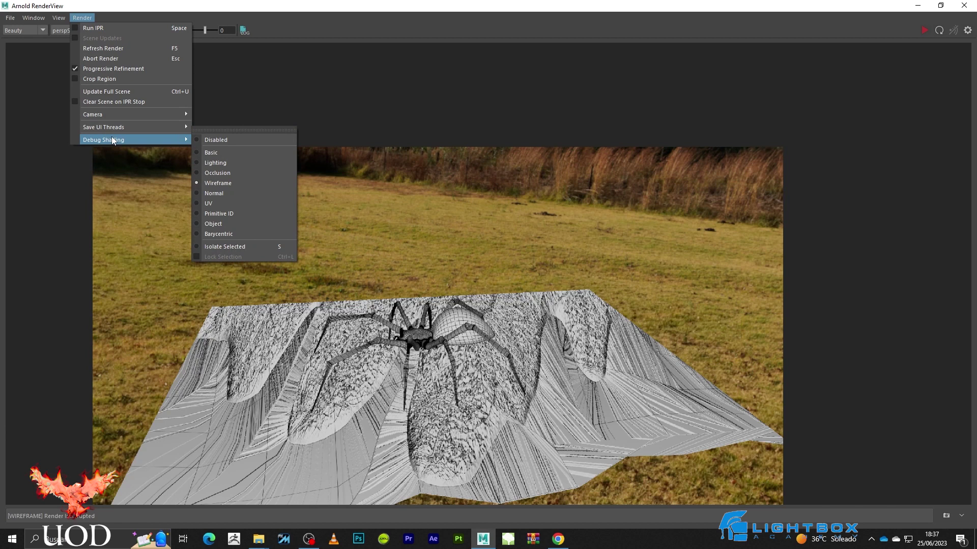
{"action": "left_click", "coordinate": [923, 31]}
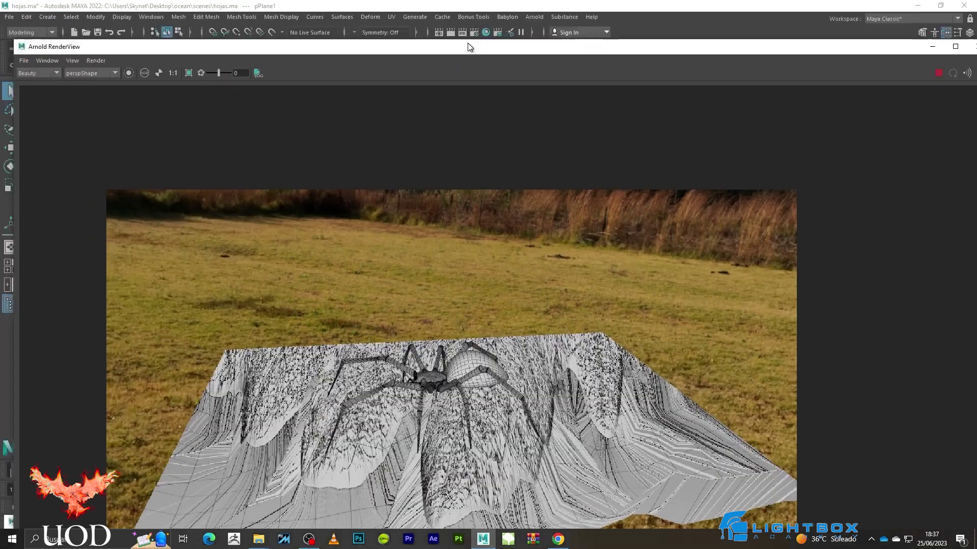
{"action": "left_click_drag", "start_coordinate": [254, 5], "coordinate": [959, 115]}
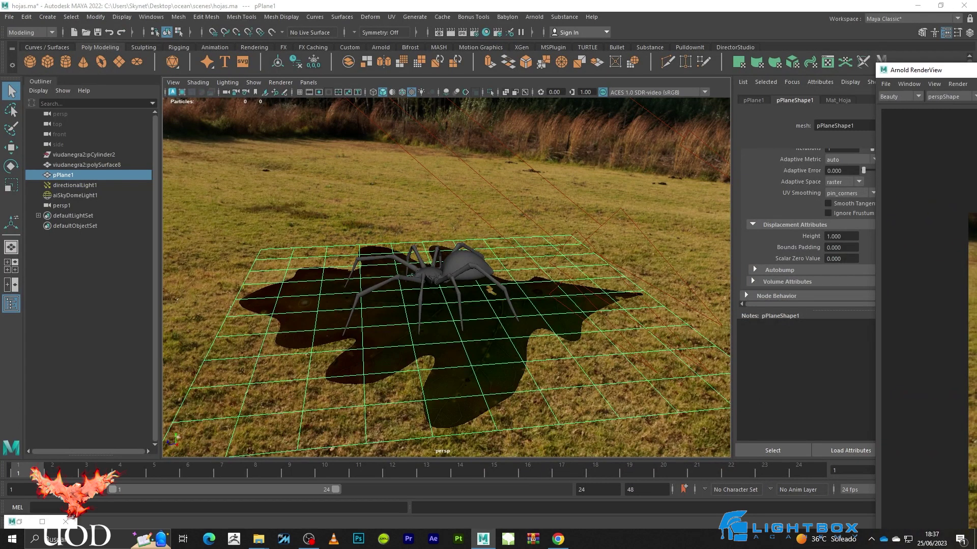
Lower pPlaneShape1's displacement height to 0.1
{"action": "left_click", "coordinate": [850, 238]}
{"action": "type", "text": "0.1"}
{"action": "key", "text": "Return"}
{"action": "mouse_move", "coordinate": [915, 69]}
{"action": "left_mouse_down"}
{"action": "mouse_move", "coordinate": [682, 174]}
{"action": "mouse_move", "coordinate": [584, 94]}
{"action": "mouse_move", "coordinate": [551, 89]}
{"action": "left_mouse_up"}
{"action": "left_click_drag", "start_coordinate": [492, 81], "coordinate": [360, 88]}
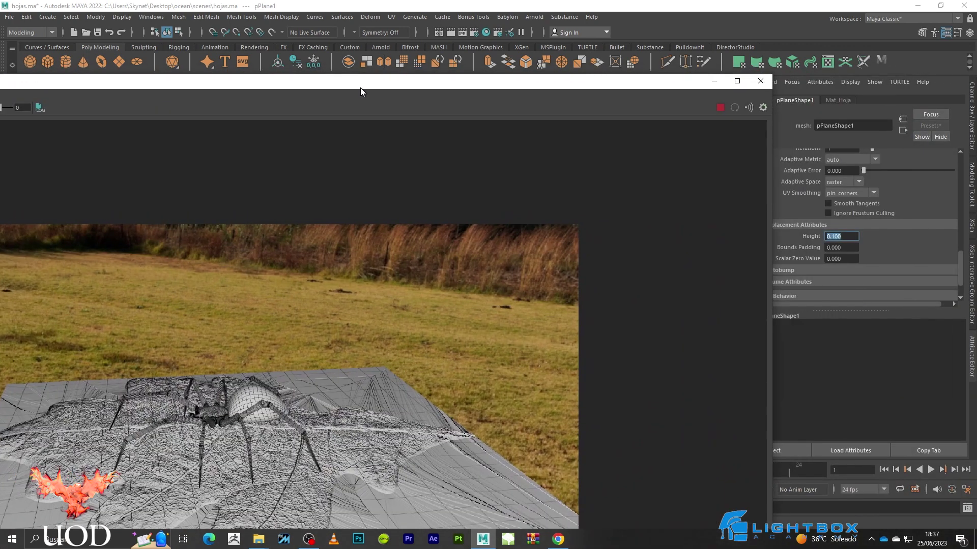
Set the displacement Scalar Zero Value to 0.000
{"action": "left_click", "coordinate": [845, 258]}
{"action": "type", "text": "0."}
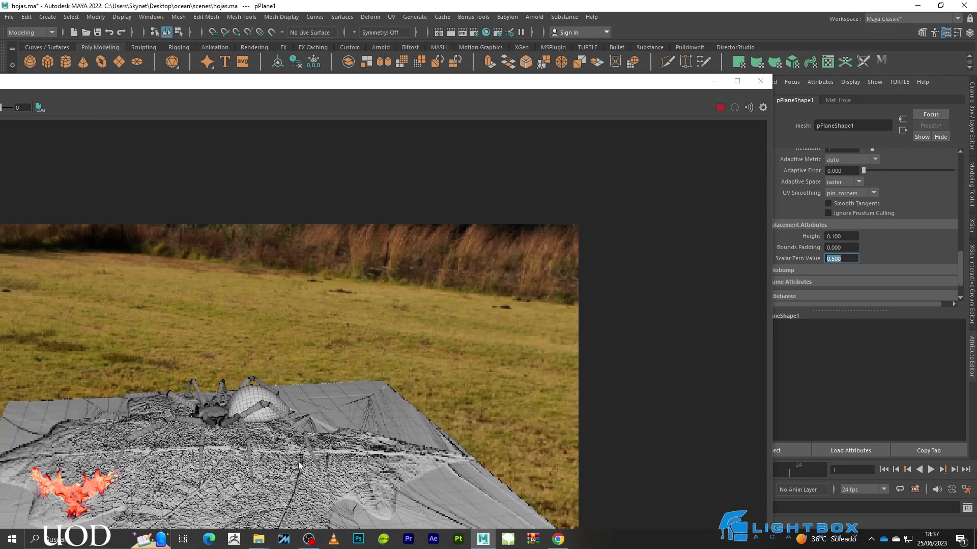
{"action": "scroll", "coordinate": [377, 354], "scroll_direction": "up", "scroll_amount": 2}
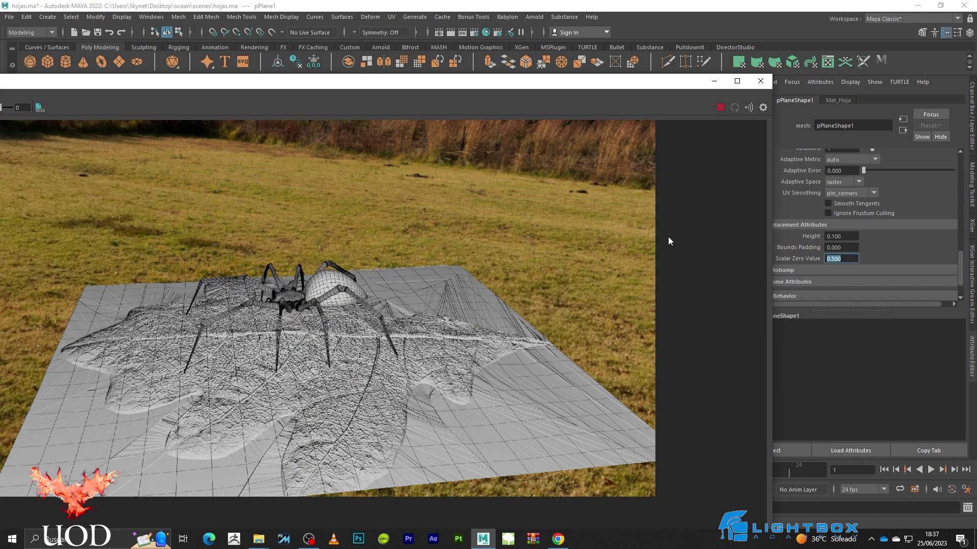
{"action": "left_click_drag", "start_coordinate": [625, 87], "coordinate": [604, 228]}
{"action": "left_click_drag", "start_coordinate": [584, 174], "coordinate": [585, 158], "text": "alt"}
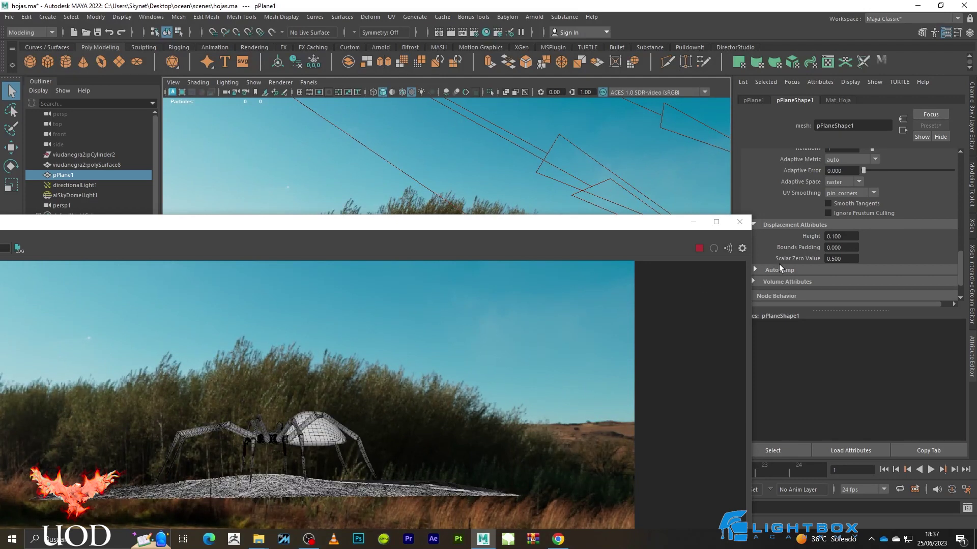
{"action": "type", "text": "0"}
{"action": "key", "text": "Return"}
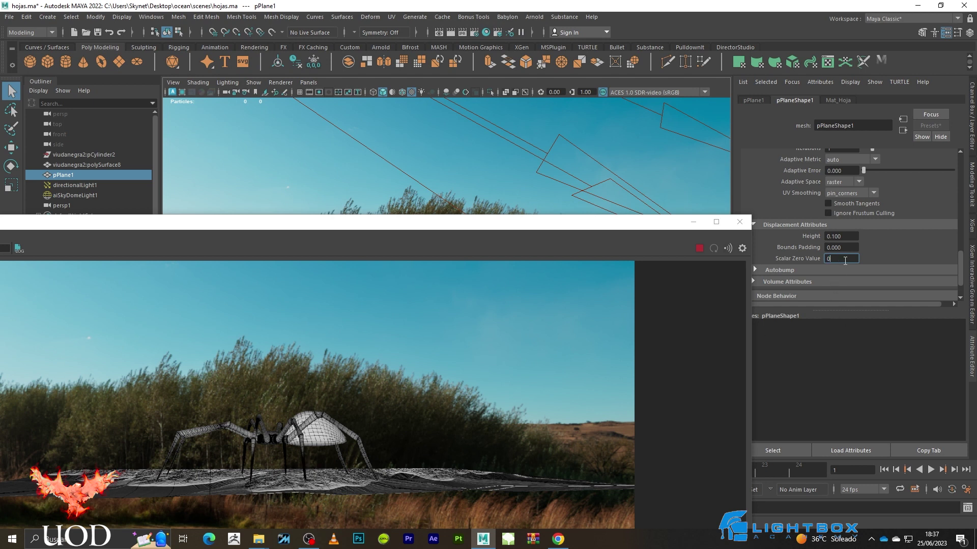
{"action": "key", "text": "Return"}
{"action": "type", "text": "-"}
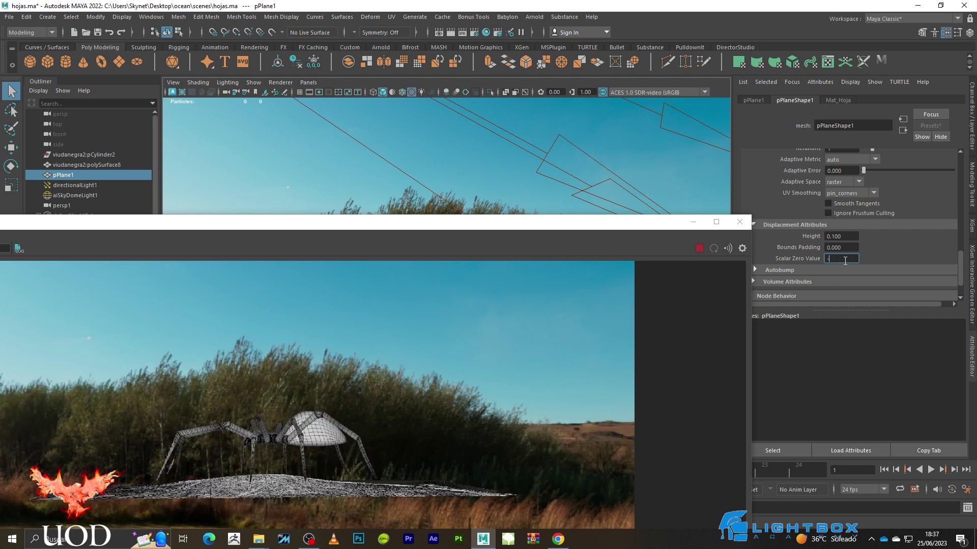
{"action": "type", "text": "0.0"}
{"action": "key", "text": "Return"}
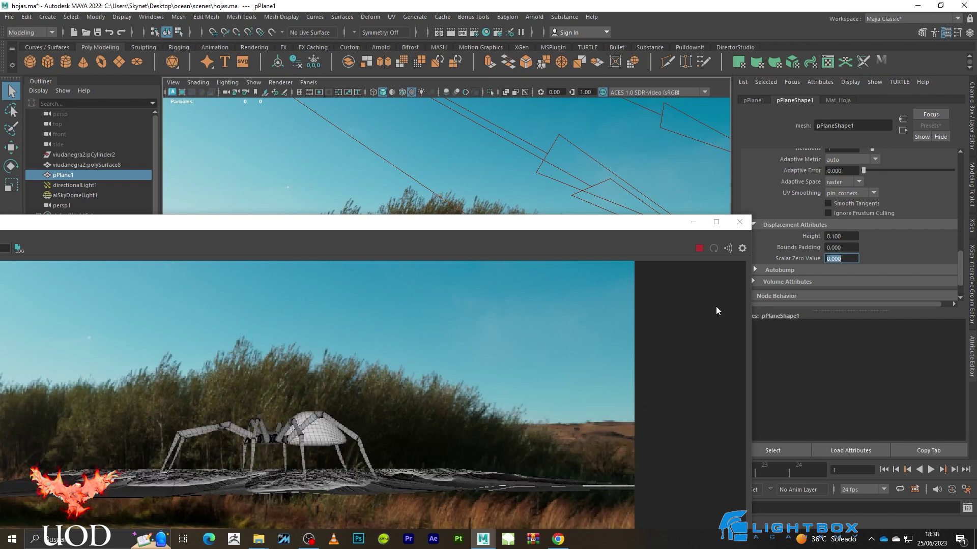
Reduce the displacement height further to 0.010 for a nearly flat plane
{"action": "left_click", "coordinate": [852, 236]}
{"action": "type", "text": "0"}
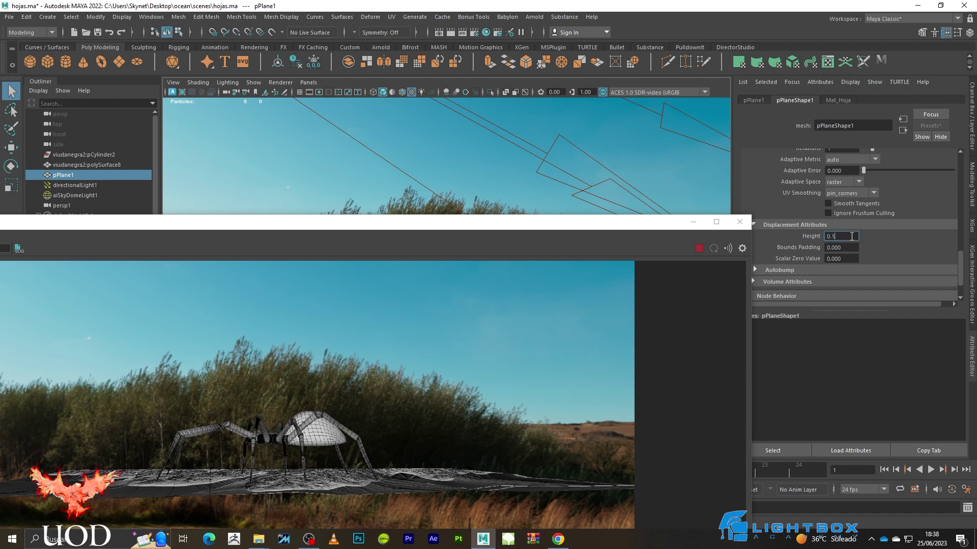
{"action": "key", "text": "Return"}
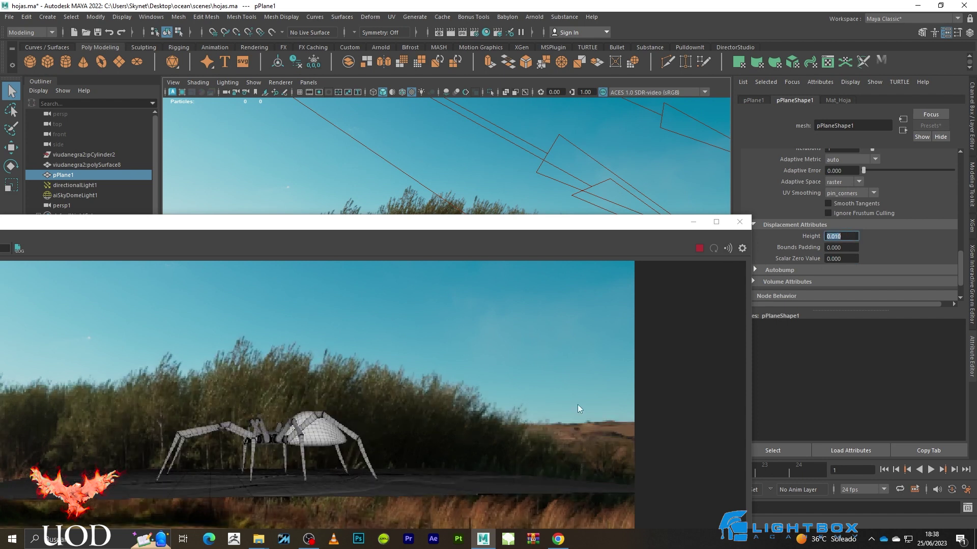
{"action": "left_click_drag", "start_coordinate": [635, 140], "coordinate": [623, 159], "text": "alt"}
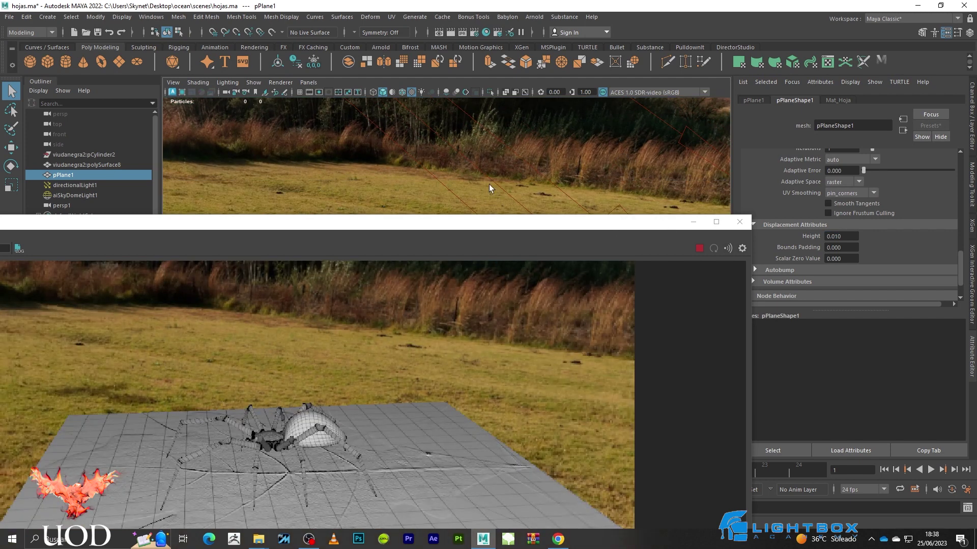
Orbit the camera beneath the leaf plane and restart the Arnold render
{"action": "left_click", "coordinate": [693, 221]}
{"action": "mouse_move", "coordinate": [463, 290]}
{"action": "left_mouse_down", "text": "alt"}
{"action": "mouse_move", "coordinate": [438, 275]}
{"action": "mouse_move", "coordinate": [458, 249]}
{"action": "mouse_move", "coordinate": [453, 233]}
{"action": "left_mouse_up", "text": "alt"}
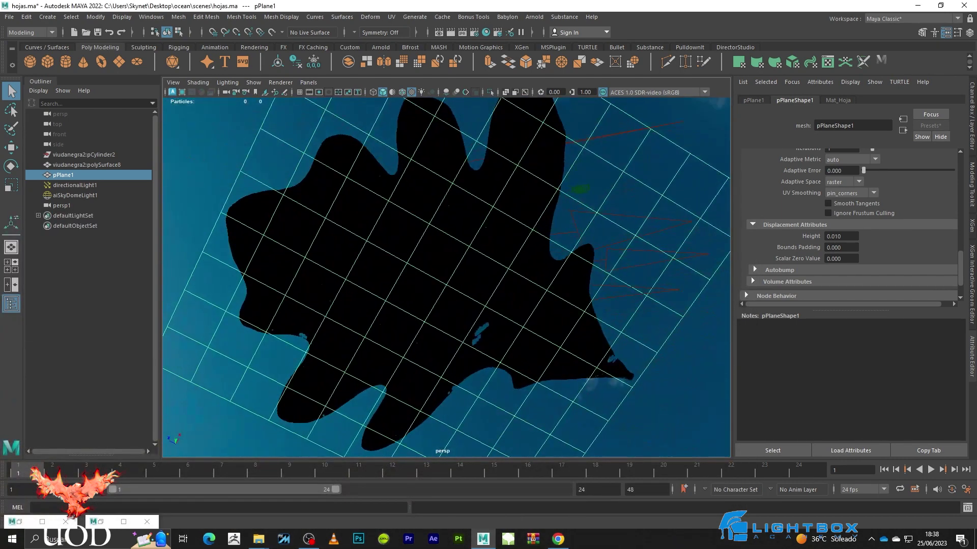
{"action": "left_click", "coordinate": [123, 522]}
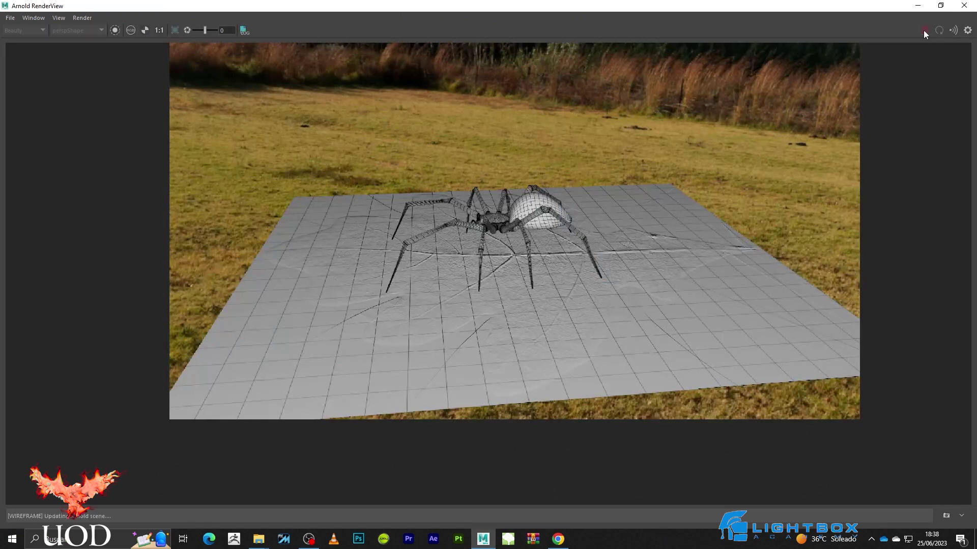
{"action": "left_click", "coordinate": [923, 30]}
Set Debug Shading to Disabled so the render shows full colour
{"action": "left_click", "coordinate": [59, 18]}
{"action": "mouse_move", "coordinate": [83, 18]}
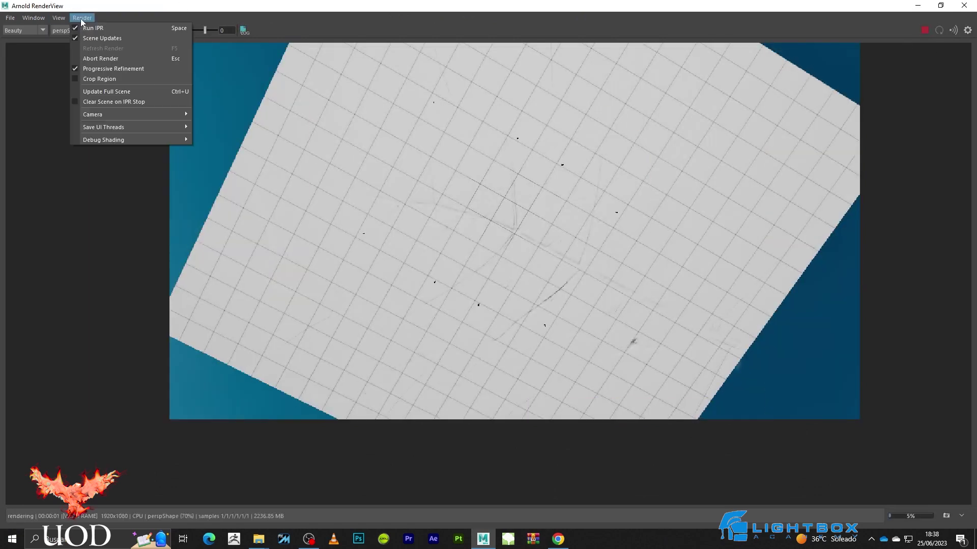
{"action": "left_click", "coordinate": [265, 141]}
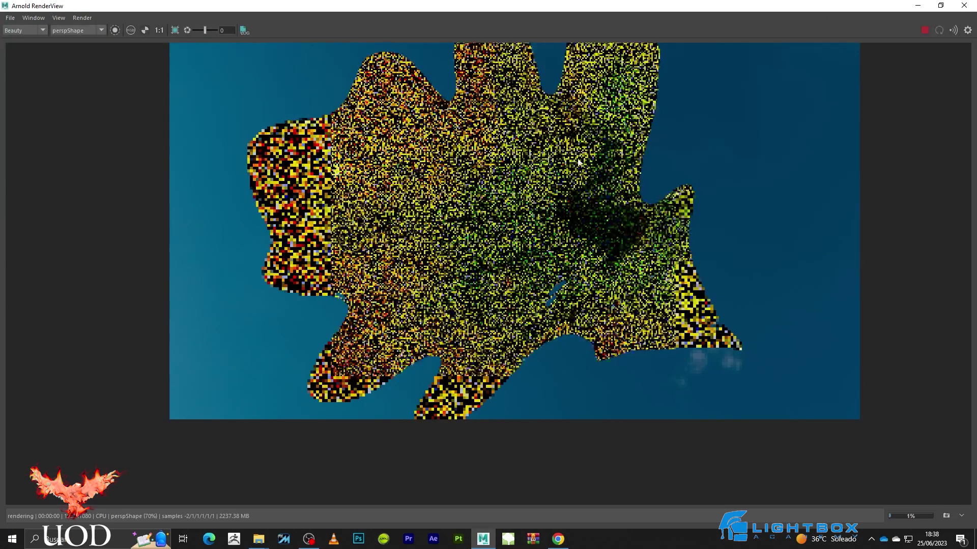
{"action": "left_click_drag", "start_coordinate": [311, 5], "coordinate": [941, 138]}
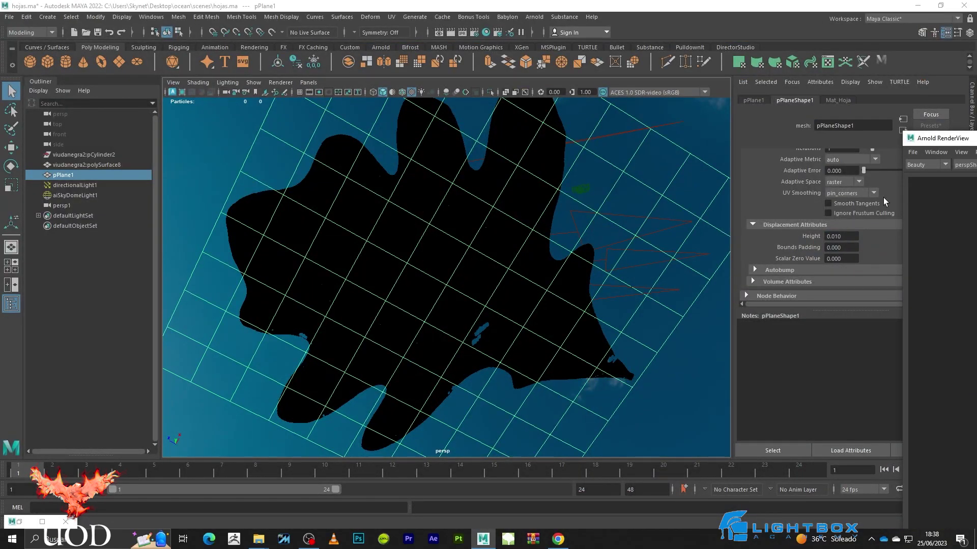
Add a temporary test polygon sphere, move it around the leaf, then delete it
{"action": "left_click", "coordinate": [29, 61]}
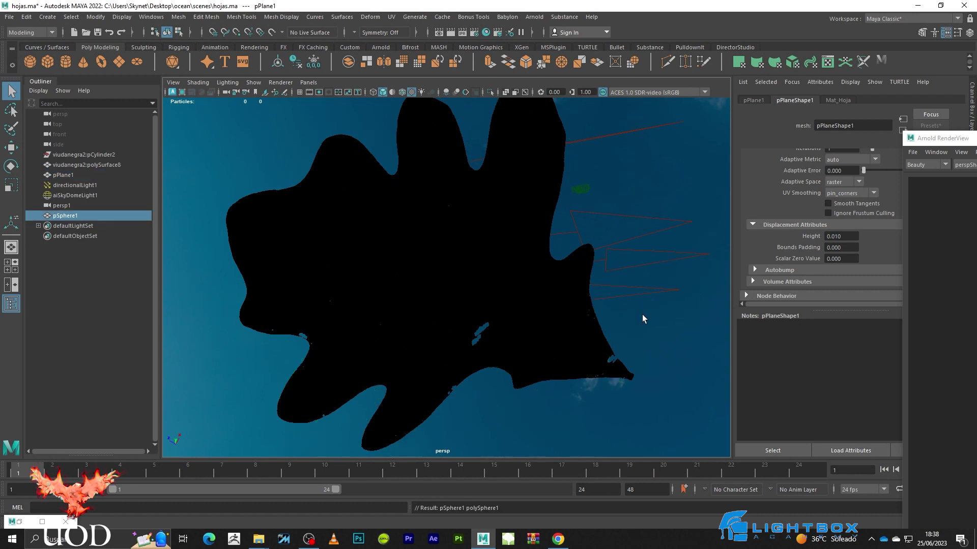
{"action": "key", "text": "w"}
{"action": "left_click_drag", "start_coordinate": [422, 230], "coordinate": [364, 198]}
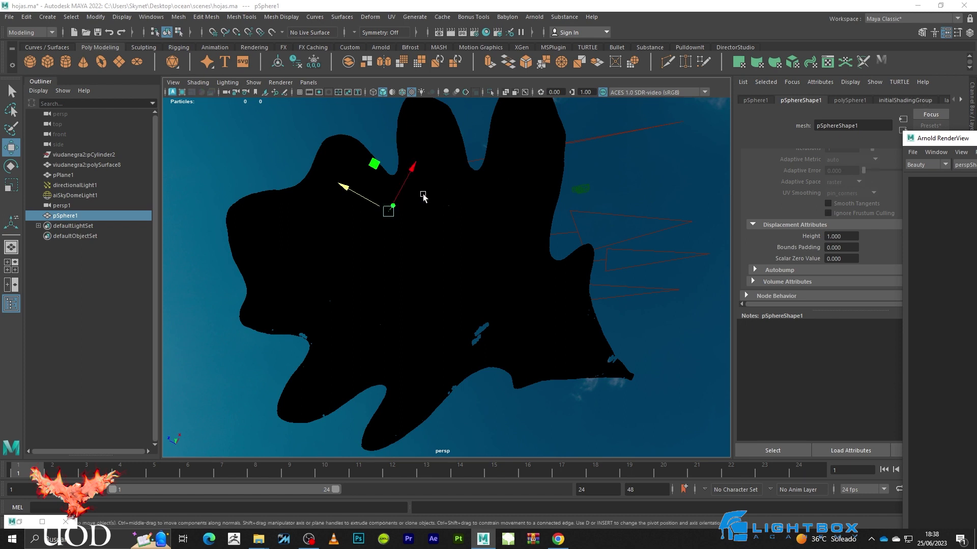
{"action": "key", "text": "q"}
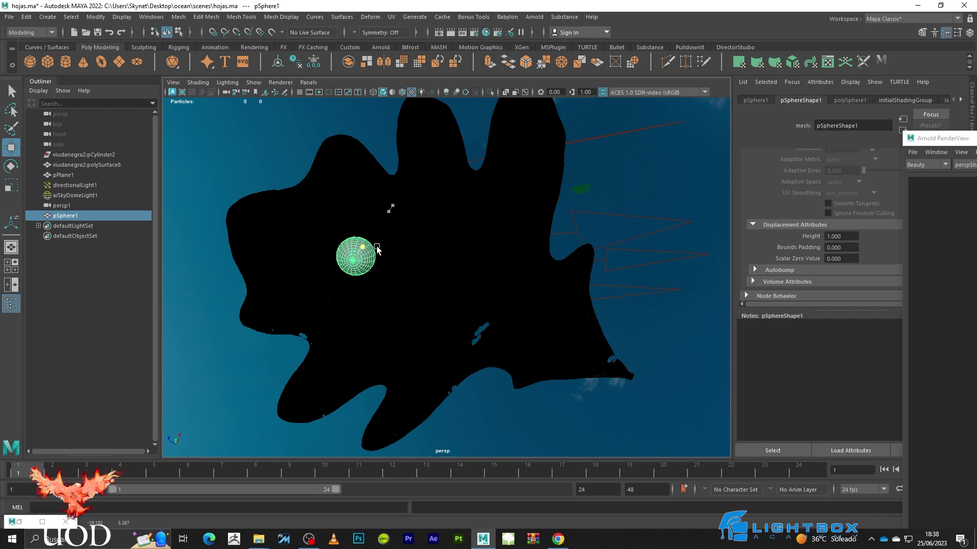
{"action": "middle_click_drag", "start_coordinate": [390, 243], "coordinate": [396, 236]}
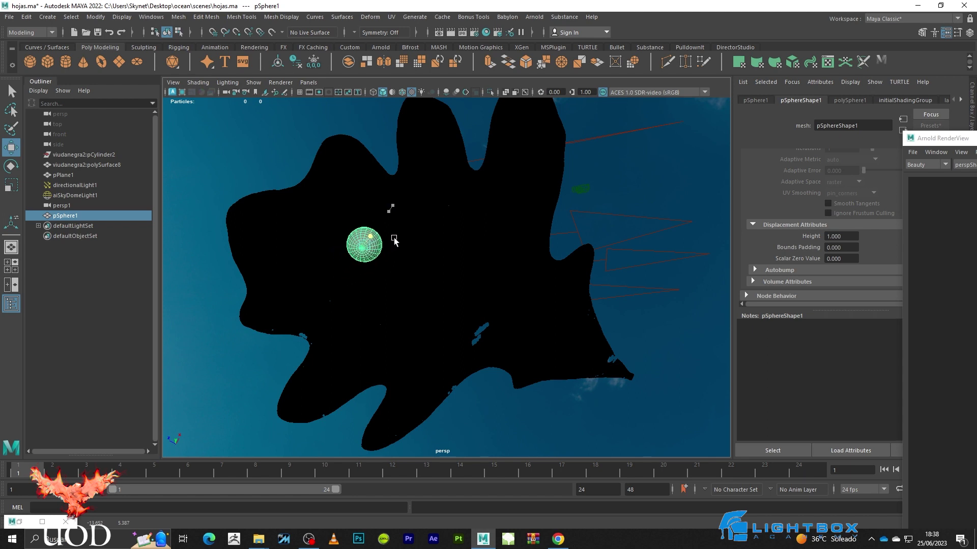
{"action": "left_click_drag", "start_coordinate": [763, 174], "coordinate": [427, 228]}
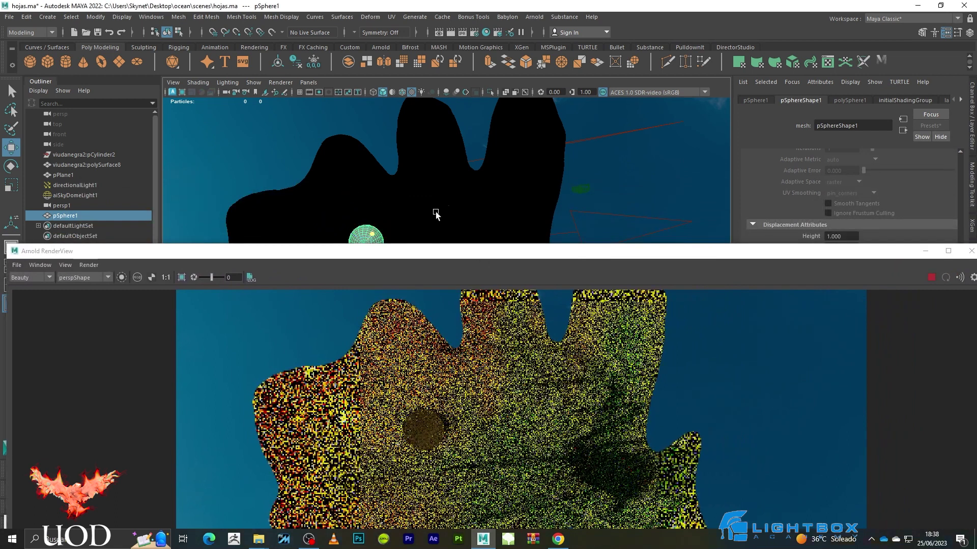
{"action": "middle_click_drag", "start_coordinate": [436, 212], "coordinate": [460, 197]}
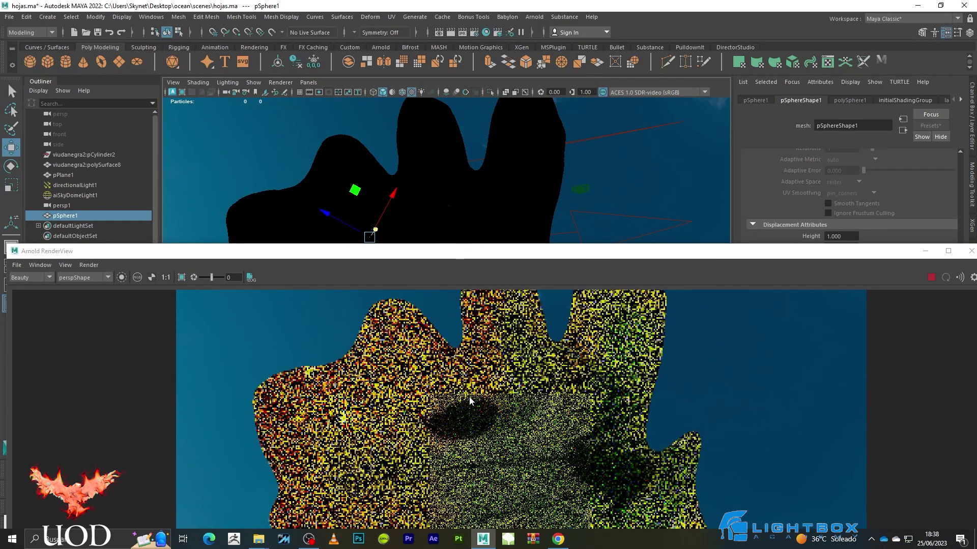
{"action": "left_click_drag", "start_coordinate": [346, 226], "coordinate": [343, 204]}
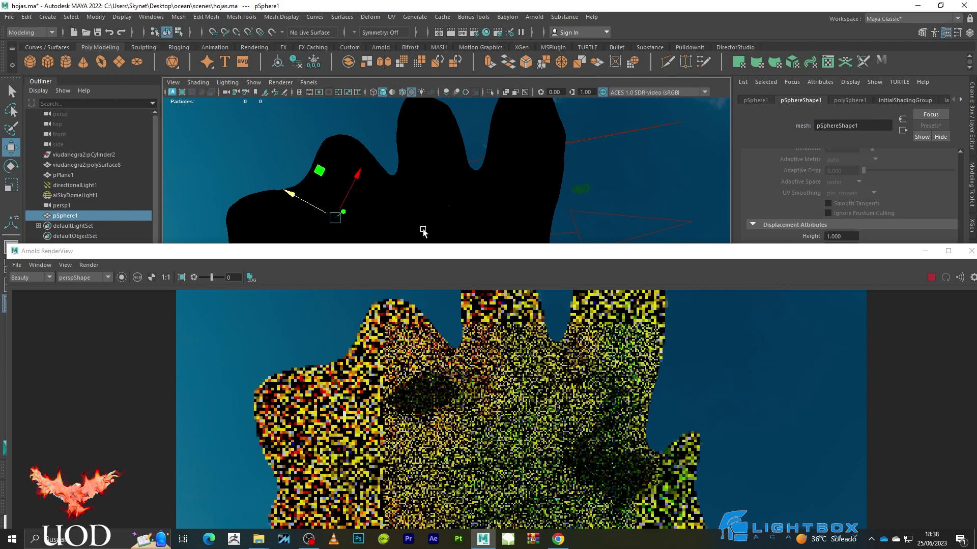
{"action": "left_click", "coordinate": [464, 211]}
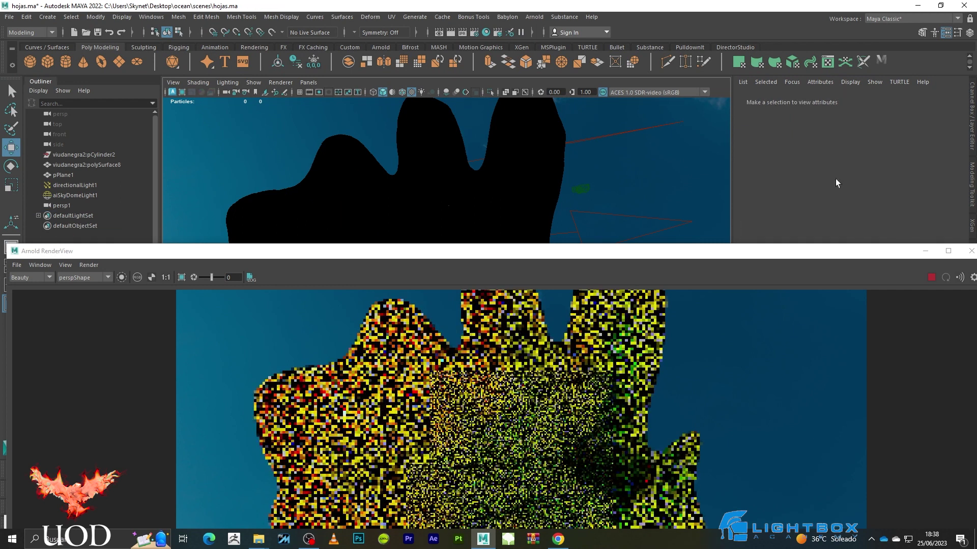
Render the scene through the perspShape1 camera in the Arnold RenderView
{"action": "left_click", "coordinate": [83, 281]}
{"action": "left_click", "coordinate": [87, 293]}
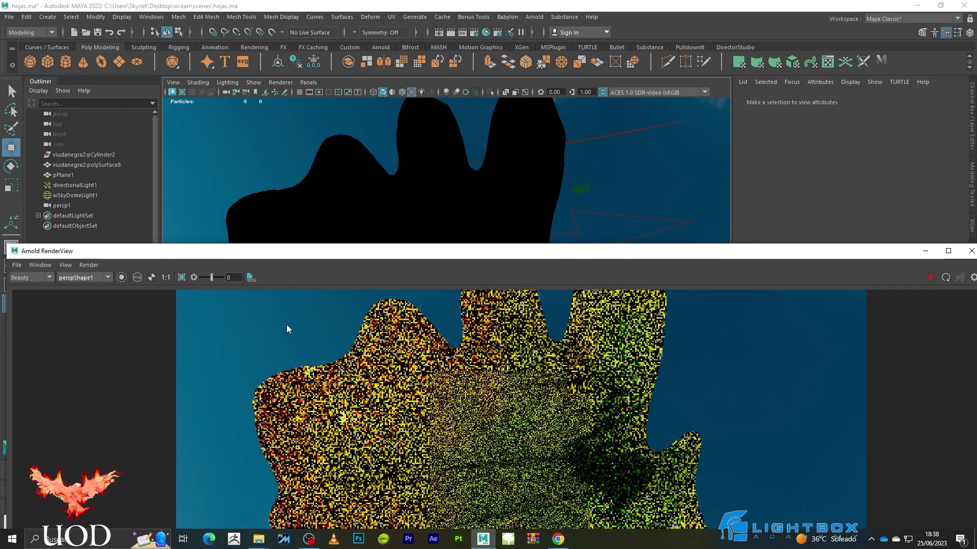
{"action": "left_click", "coordinate": [931, 278]}
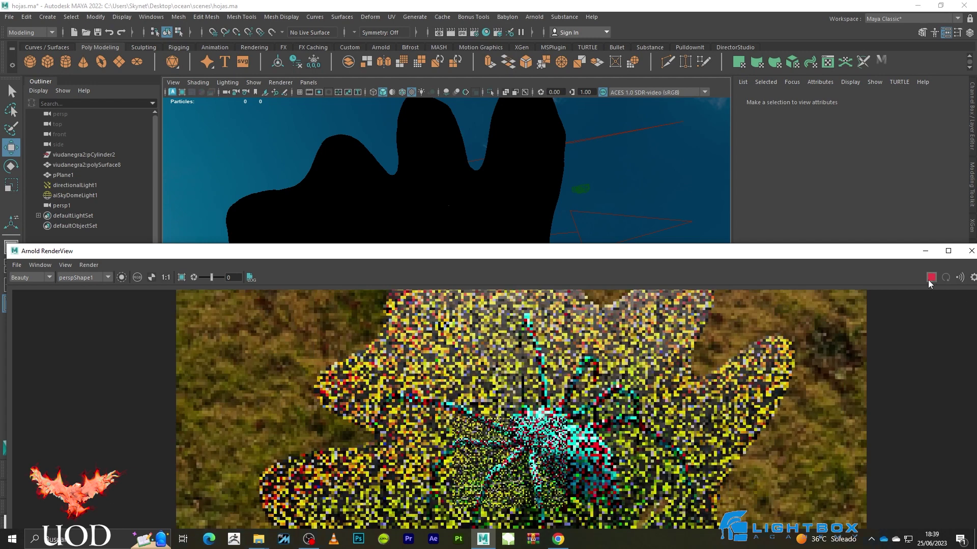
Dock the RenderView under the shelf and pan the refining spider render fully into view
{"action": "left_click_drag", "start_coordinate": [690, 256], "coordinate": [689, 91]}
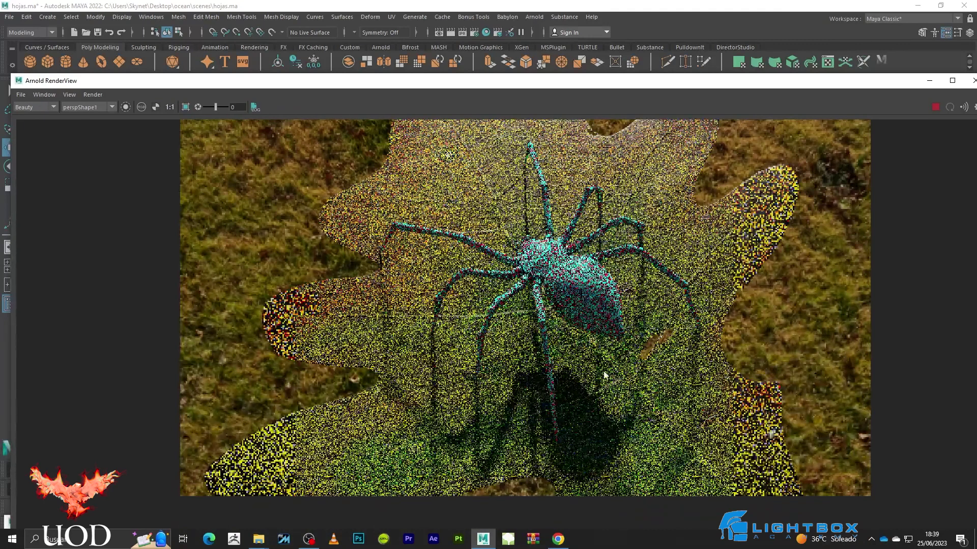
{"action": "middle_click_drag", "start_coordinate": [617, 377], "coordinate": [589, 339]}
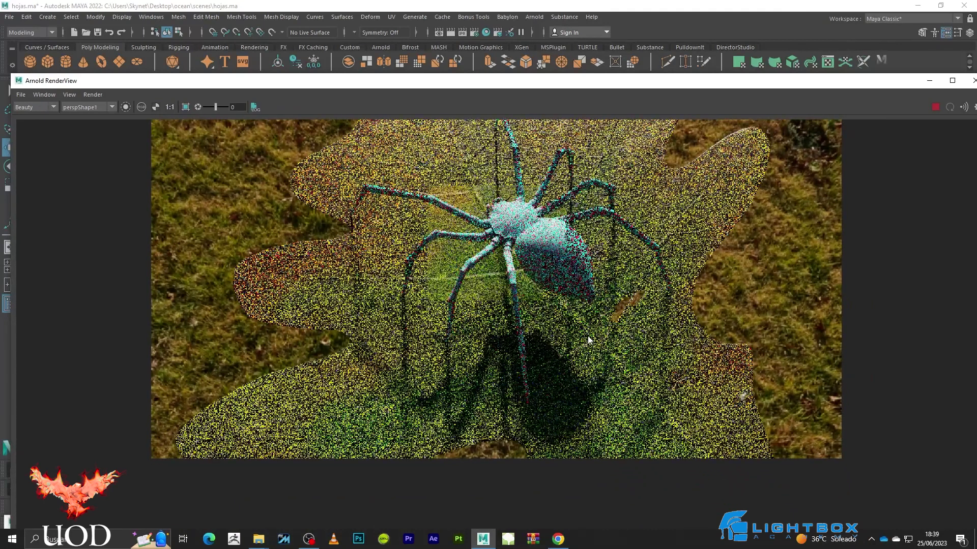
{"action": "middle_click_drag", "start_coordinate": [589, 339], "coordinate": [600, 388]}
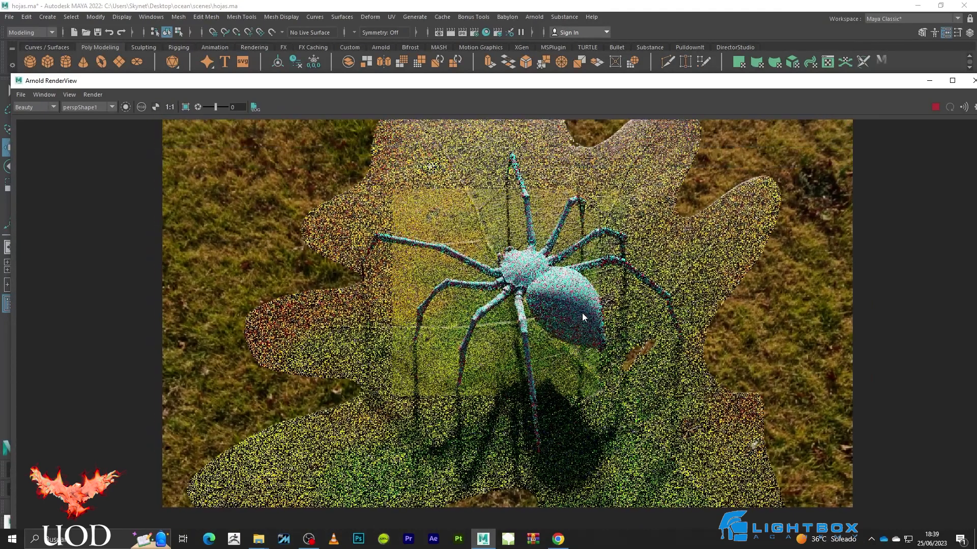